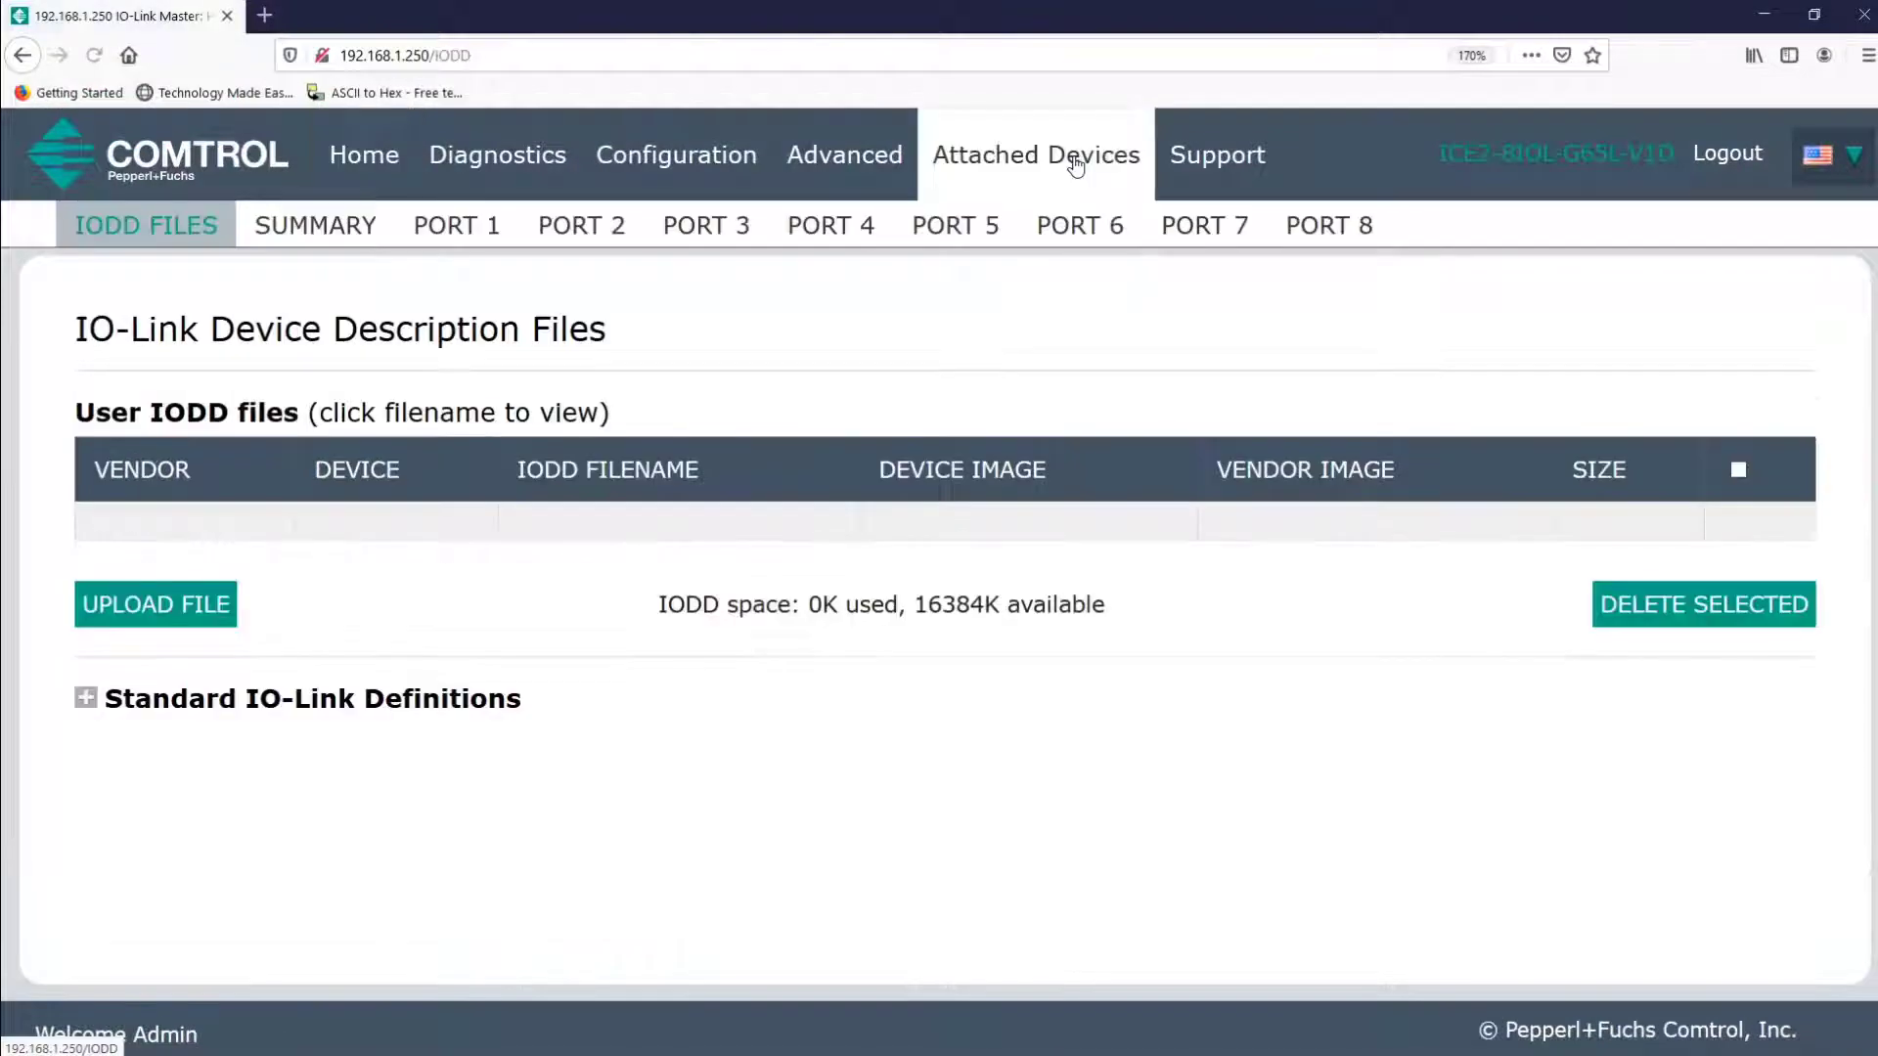
# Step: Switch Attached Devices to the Summary tab to see Port 1's configuration status
pyautogui.click(378, 230)
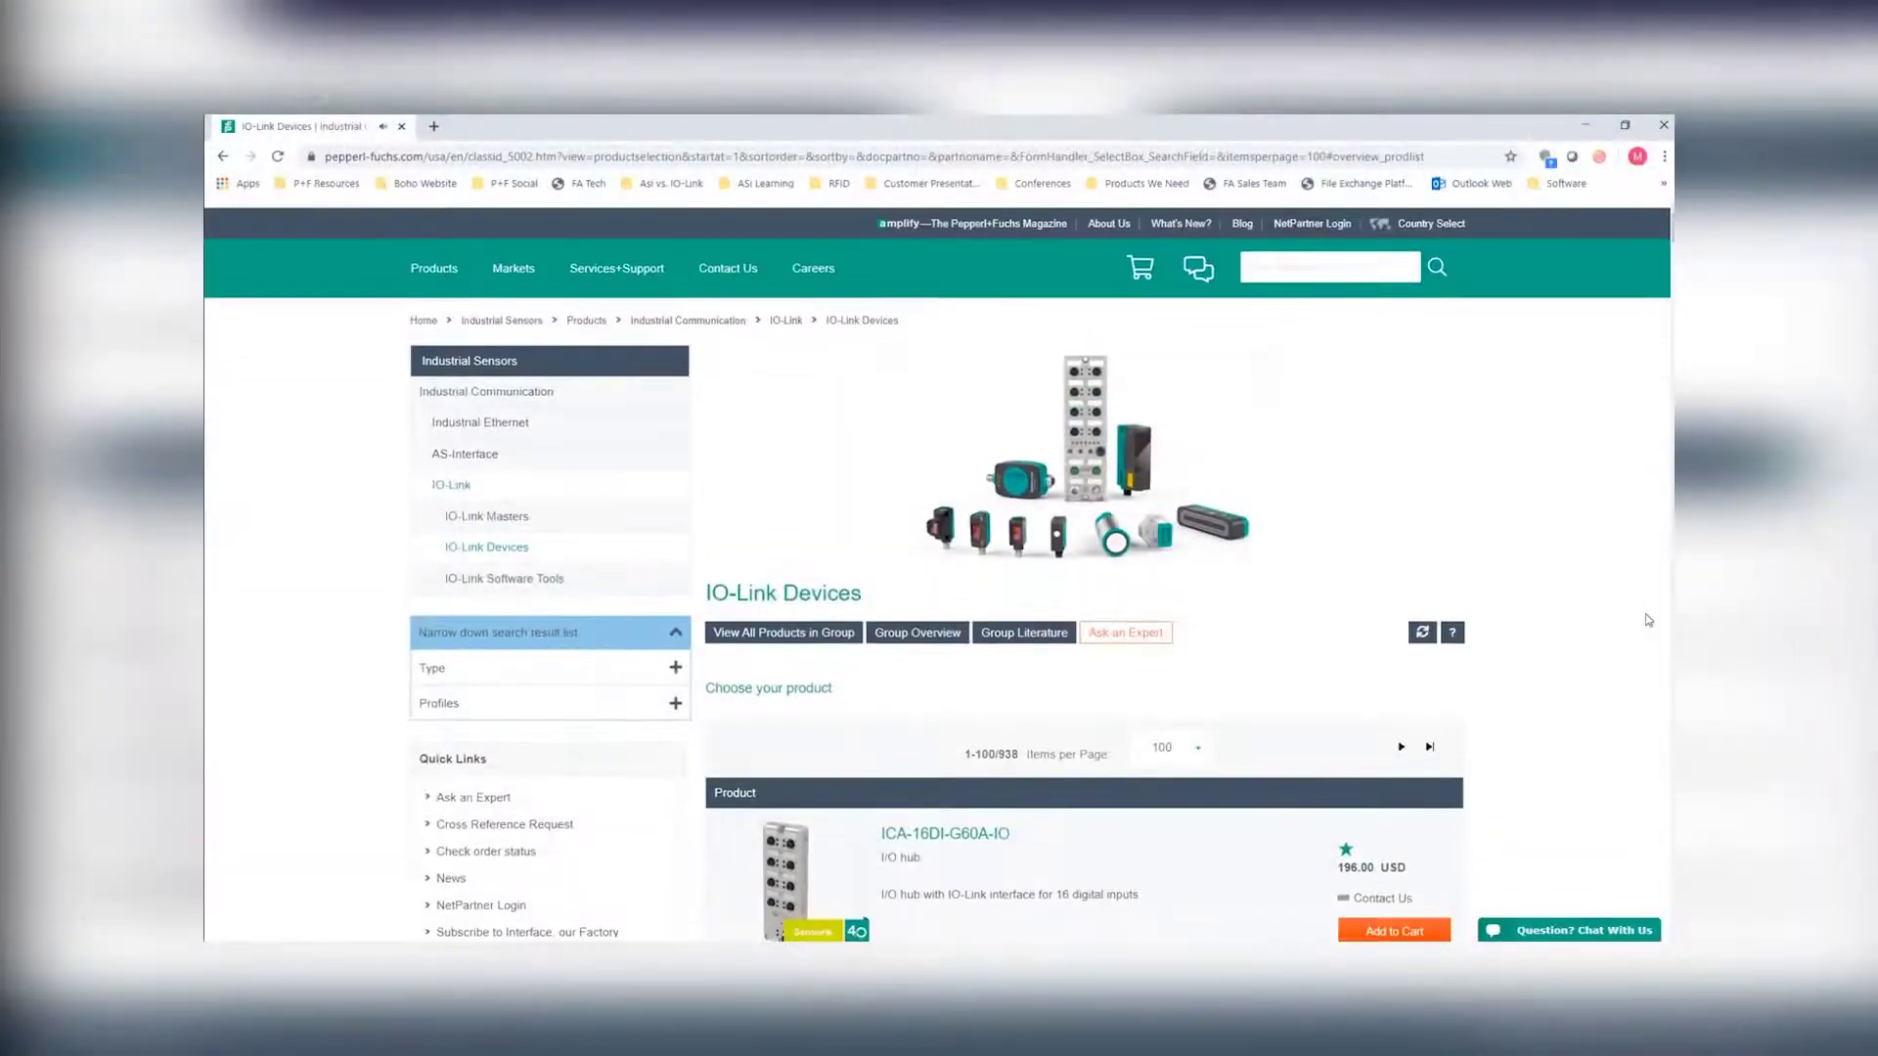
pyautogui.scroll(-6, 1648, 620)
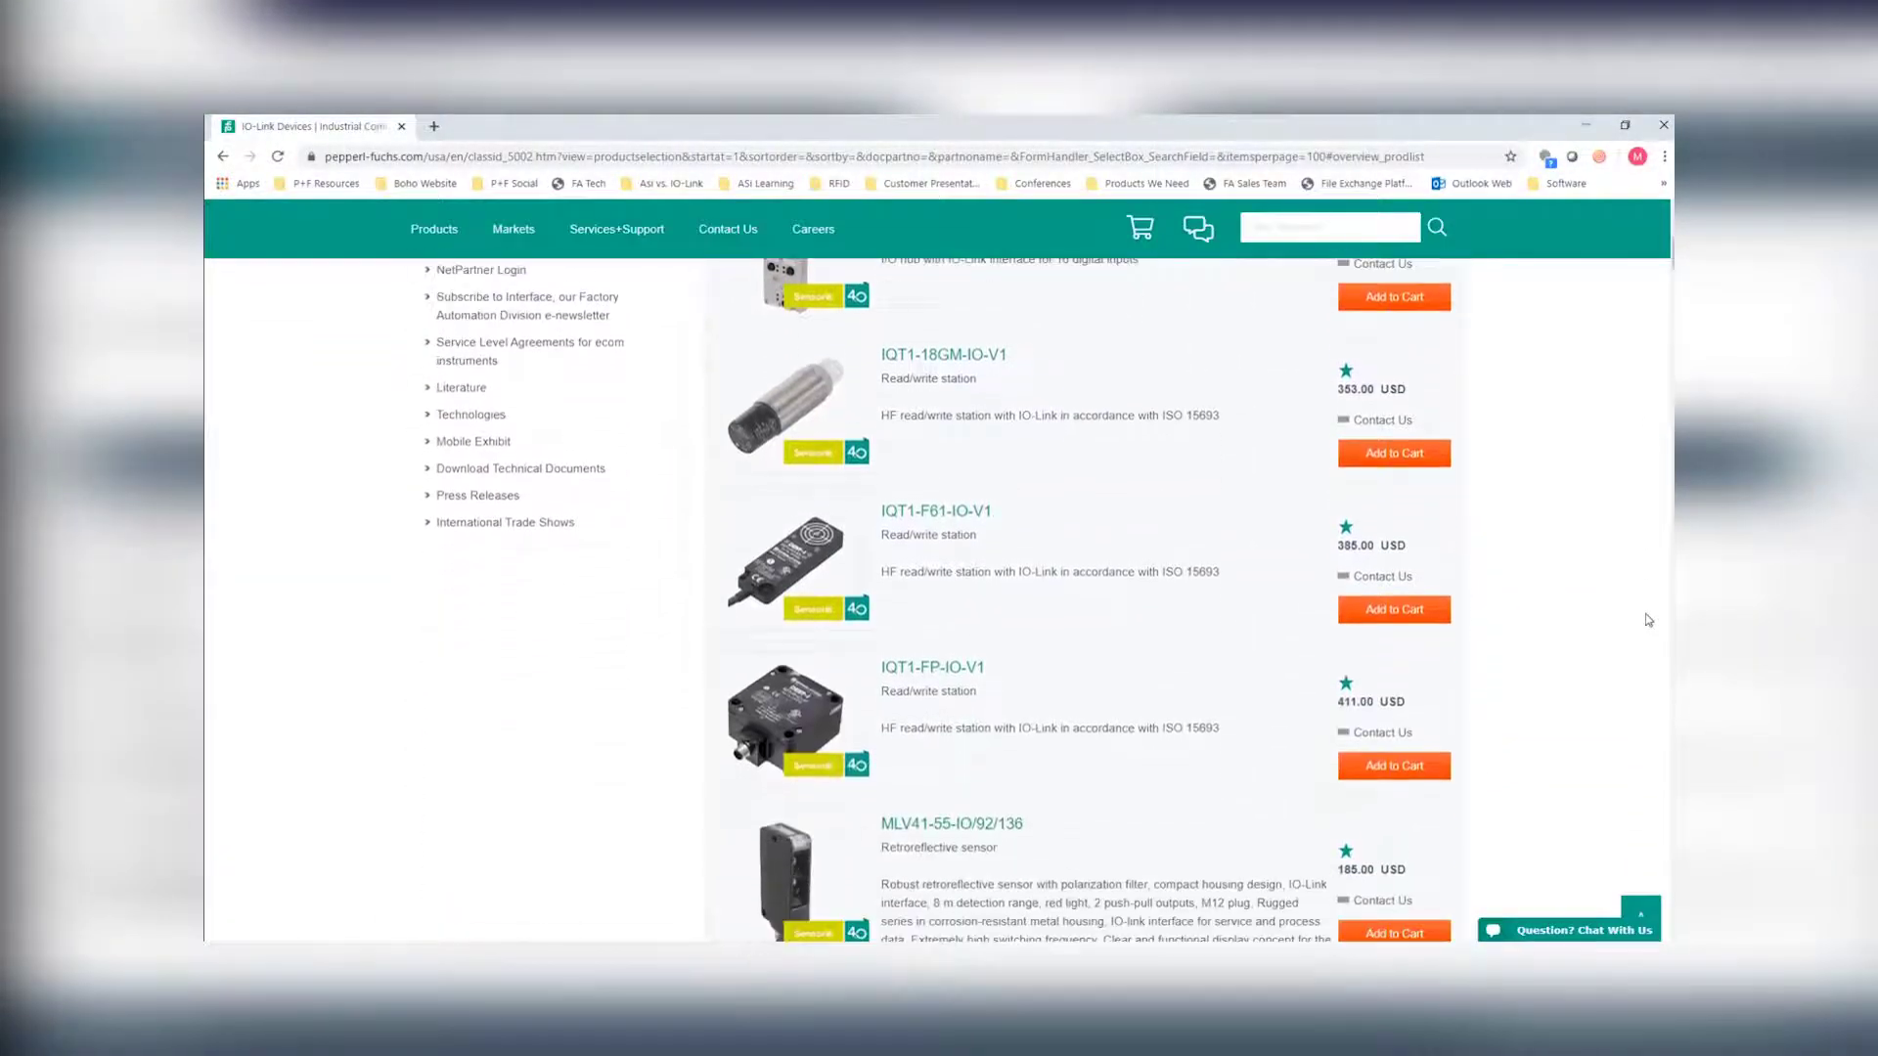
pyautogui.scroll(-10, 1648, 620)
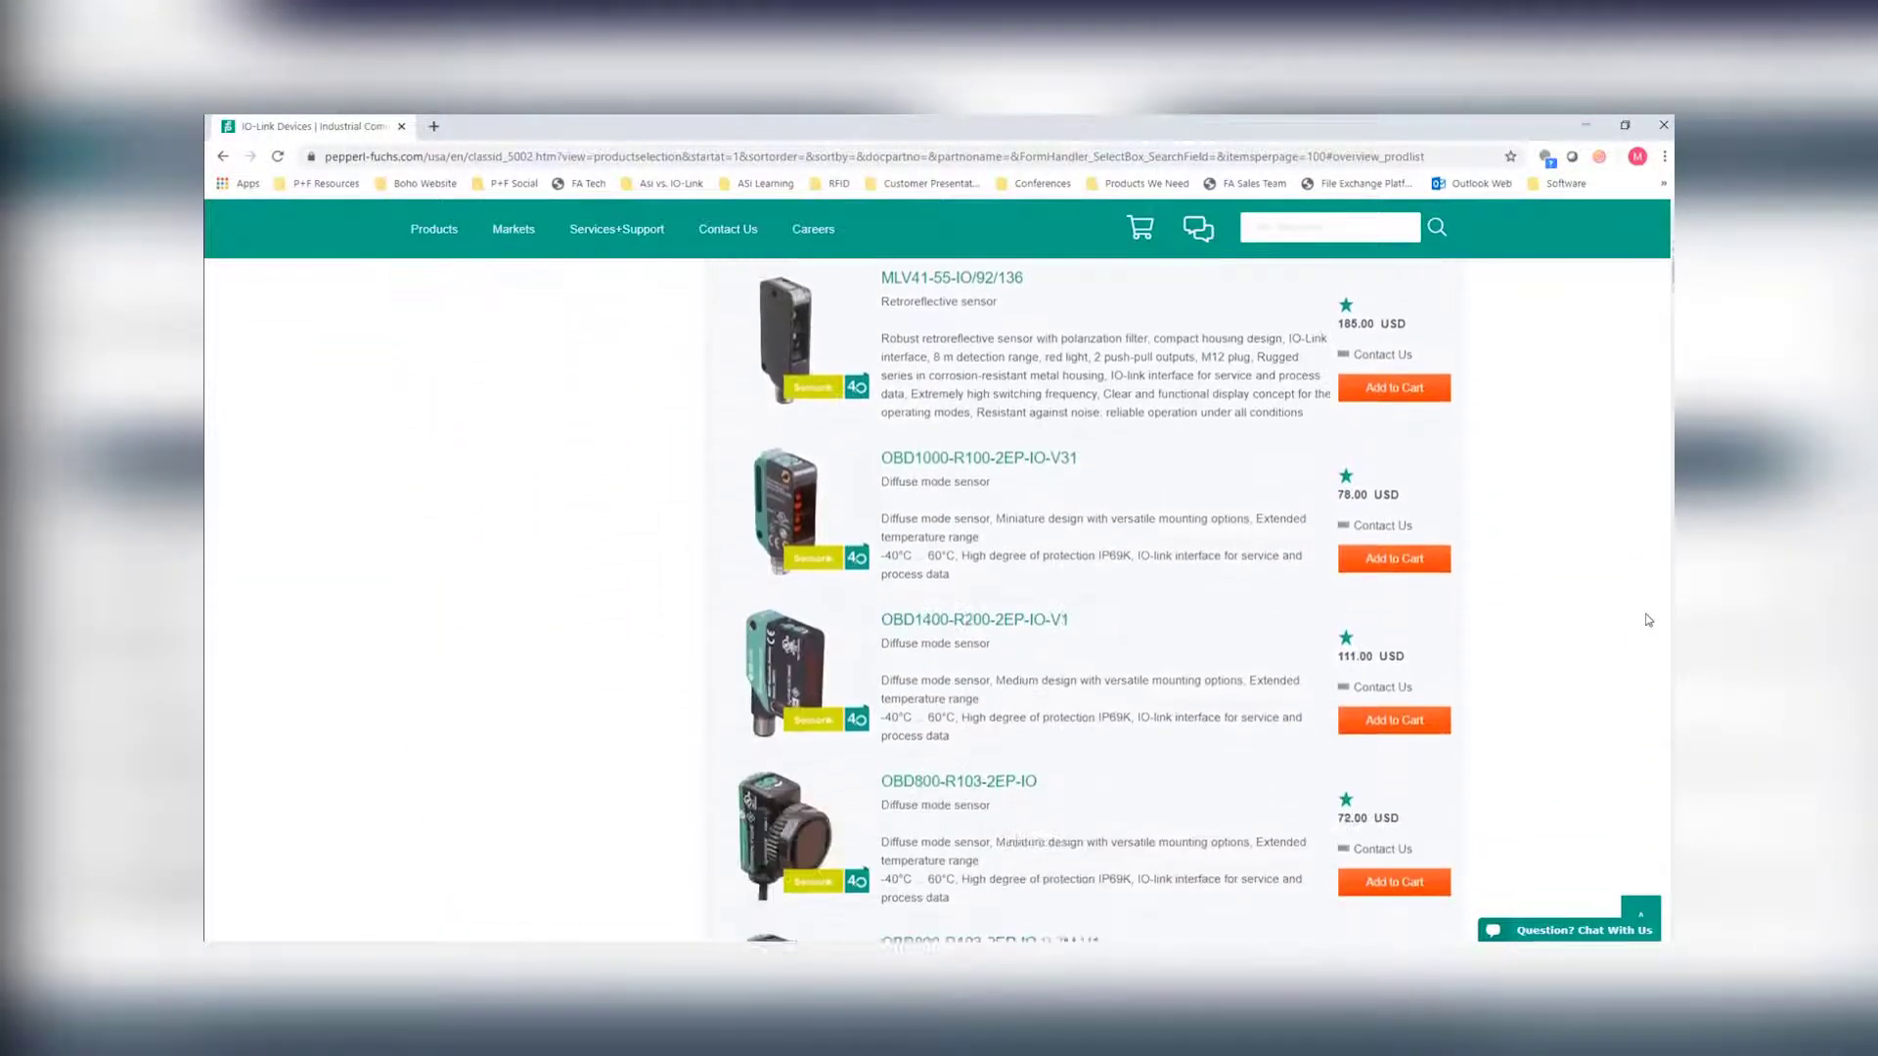
pyautogui.scroll(-6, 1648, 620)
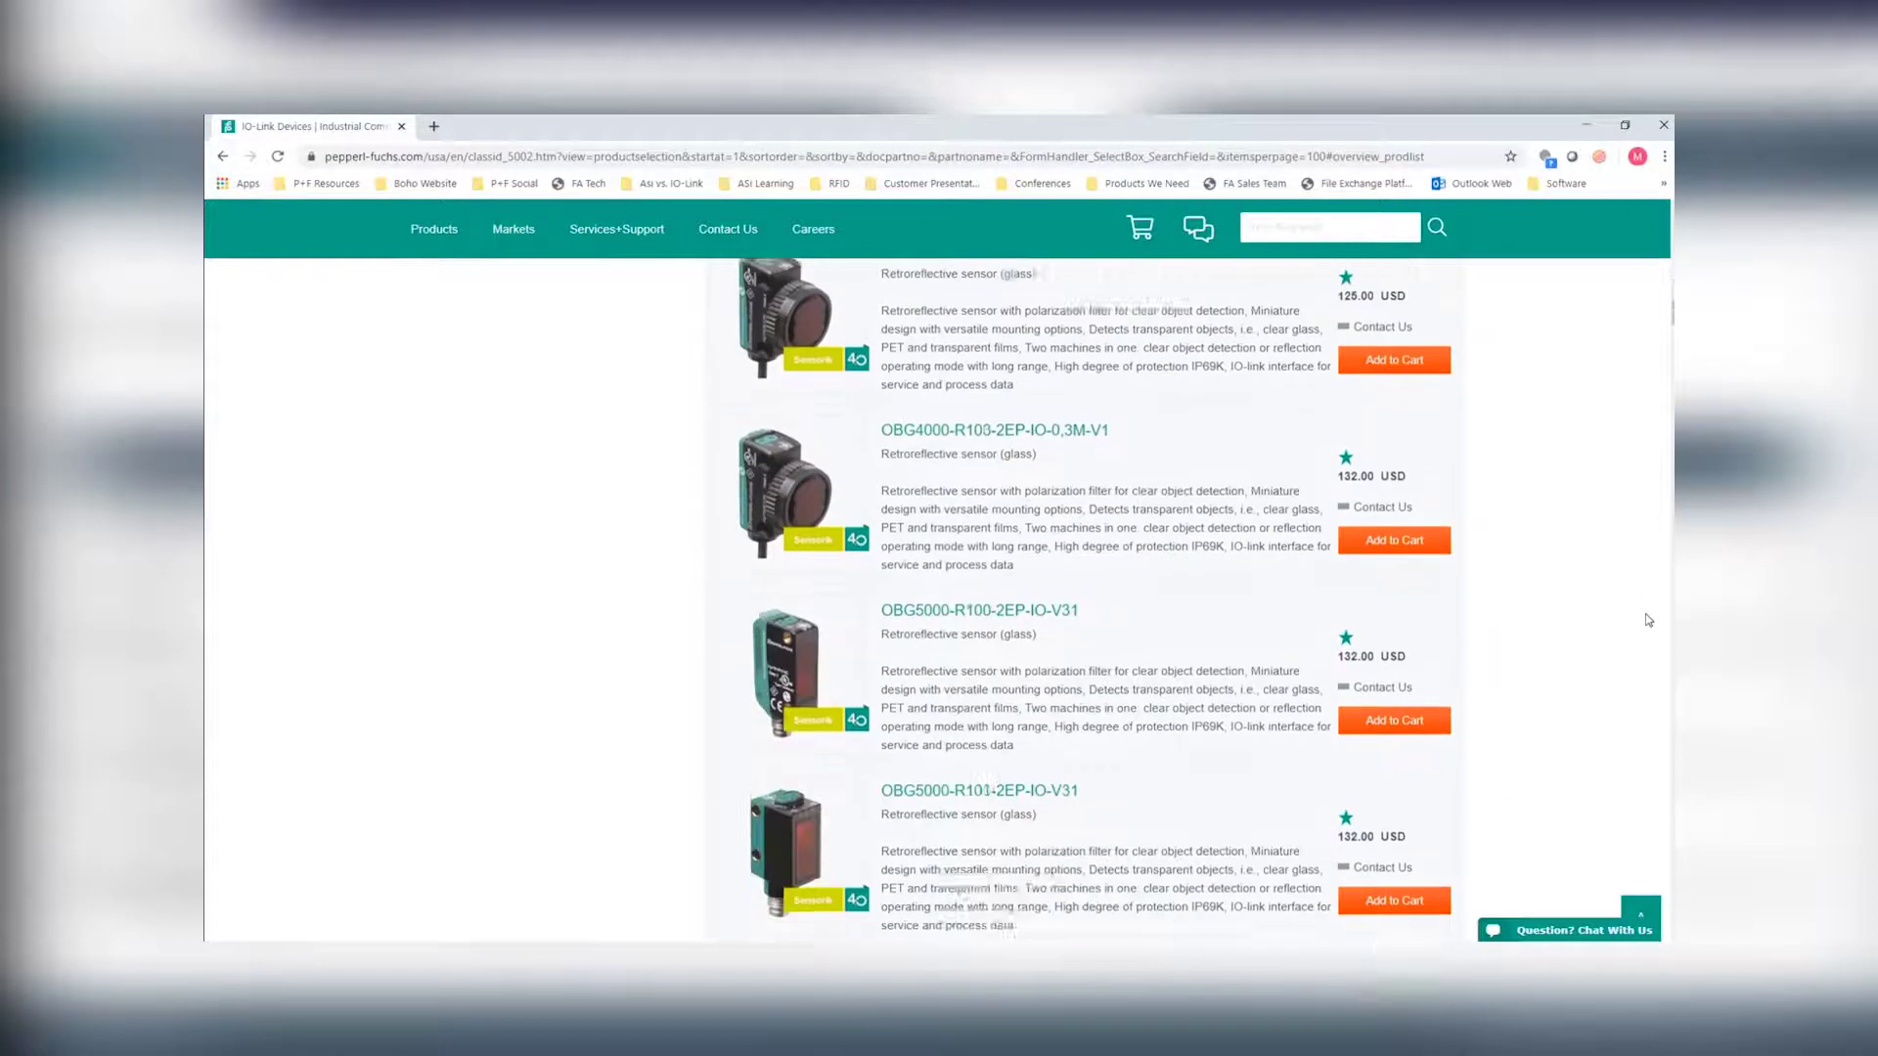
pyautogui.scroll(-4, 1648, 620)
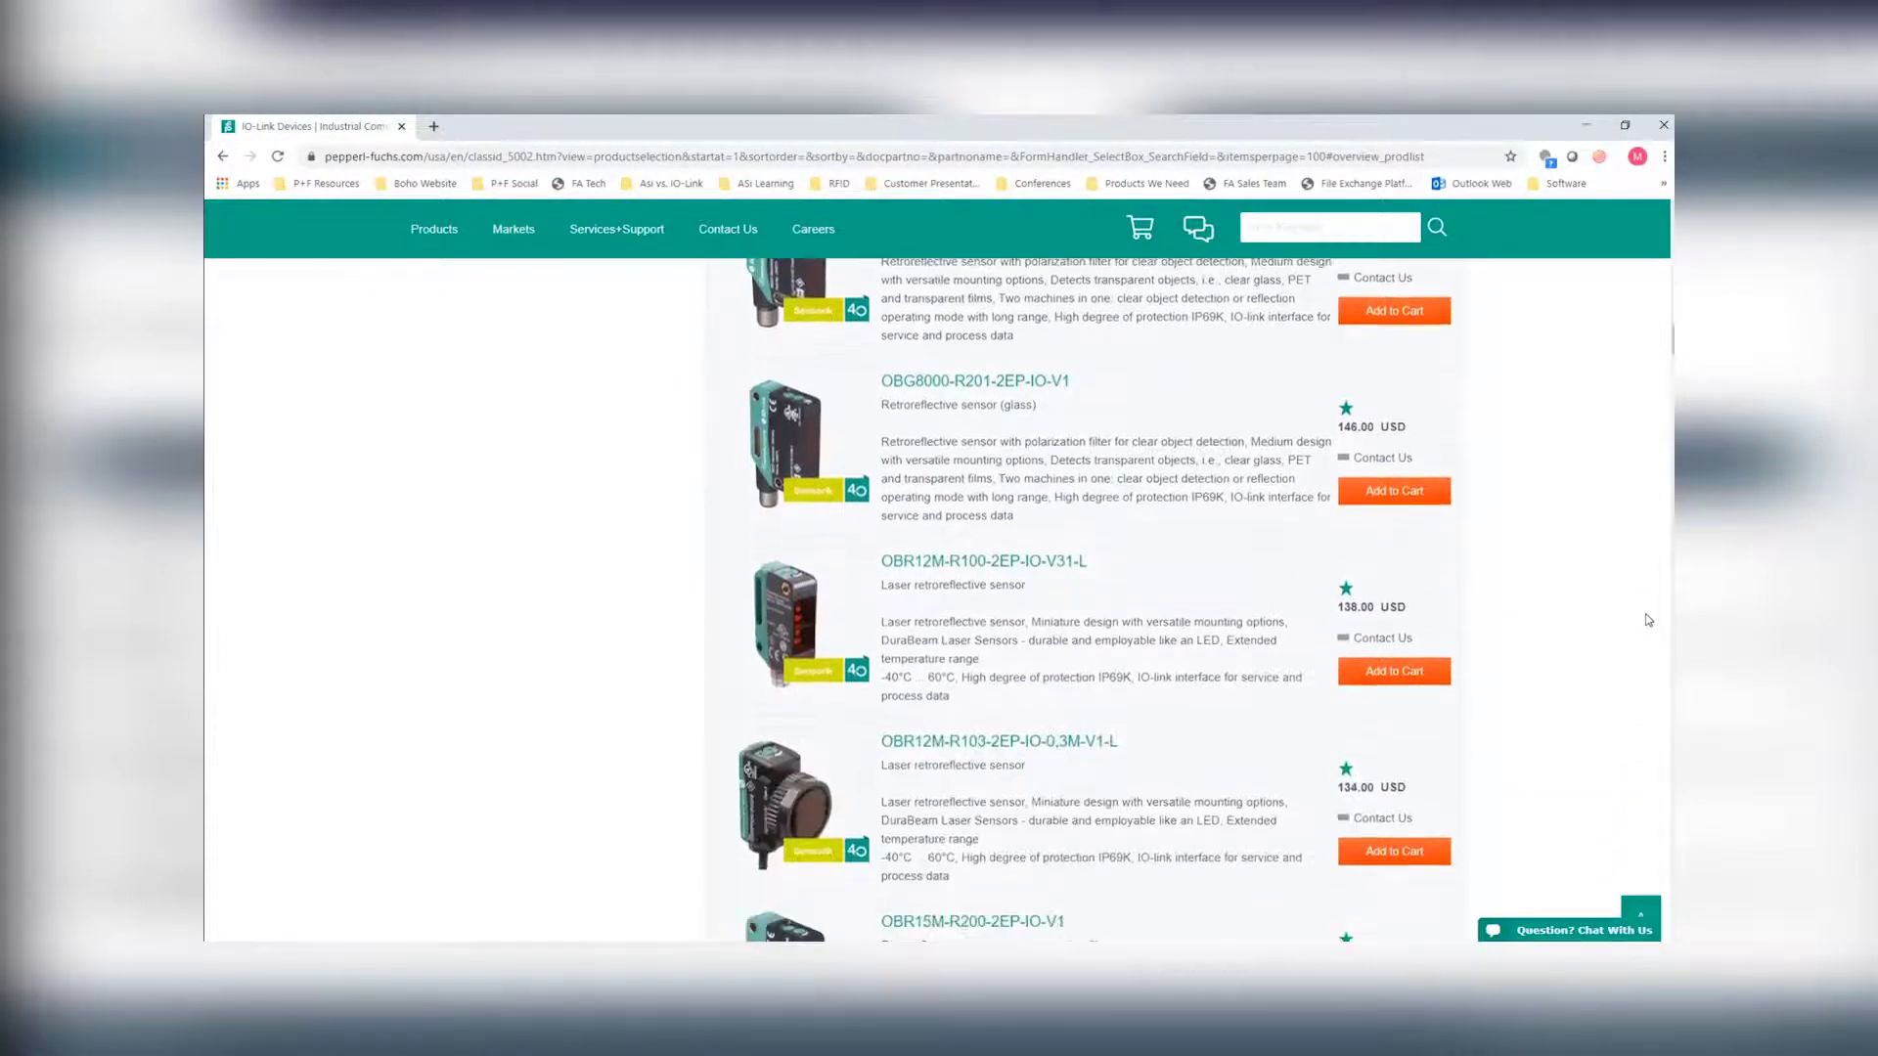
pyautogui.scroll(-10, 1648, 620)
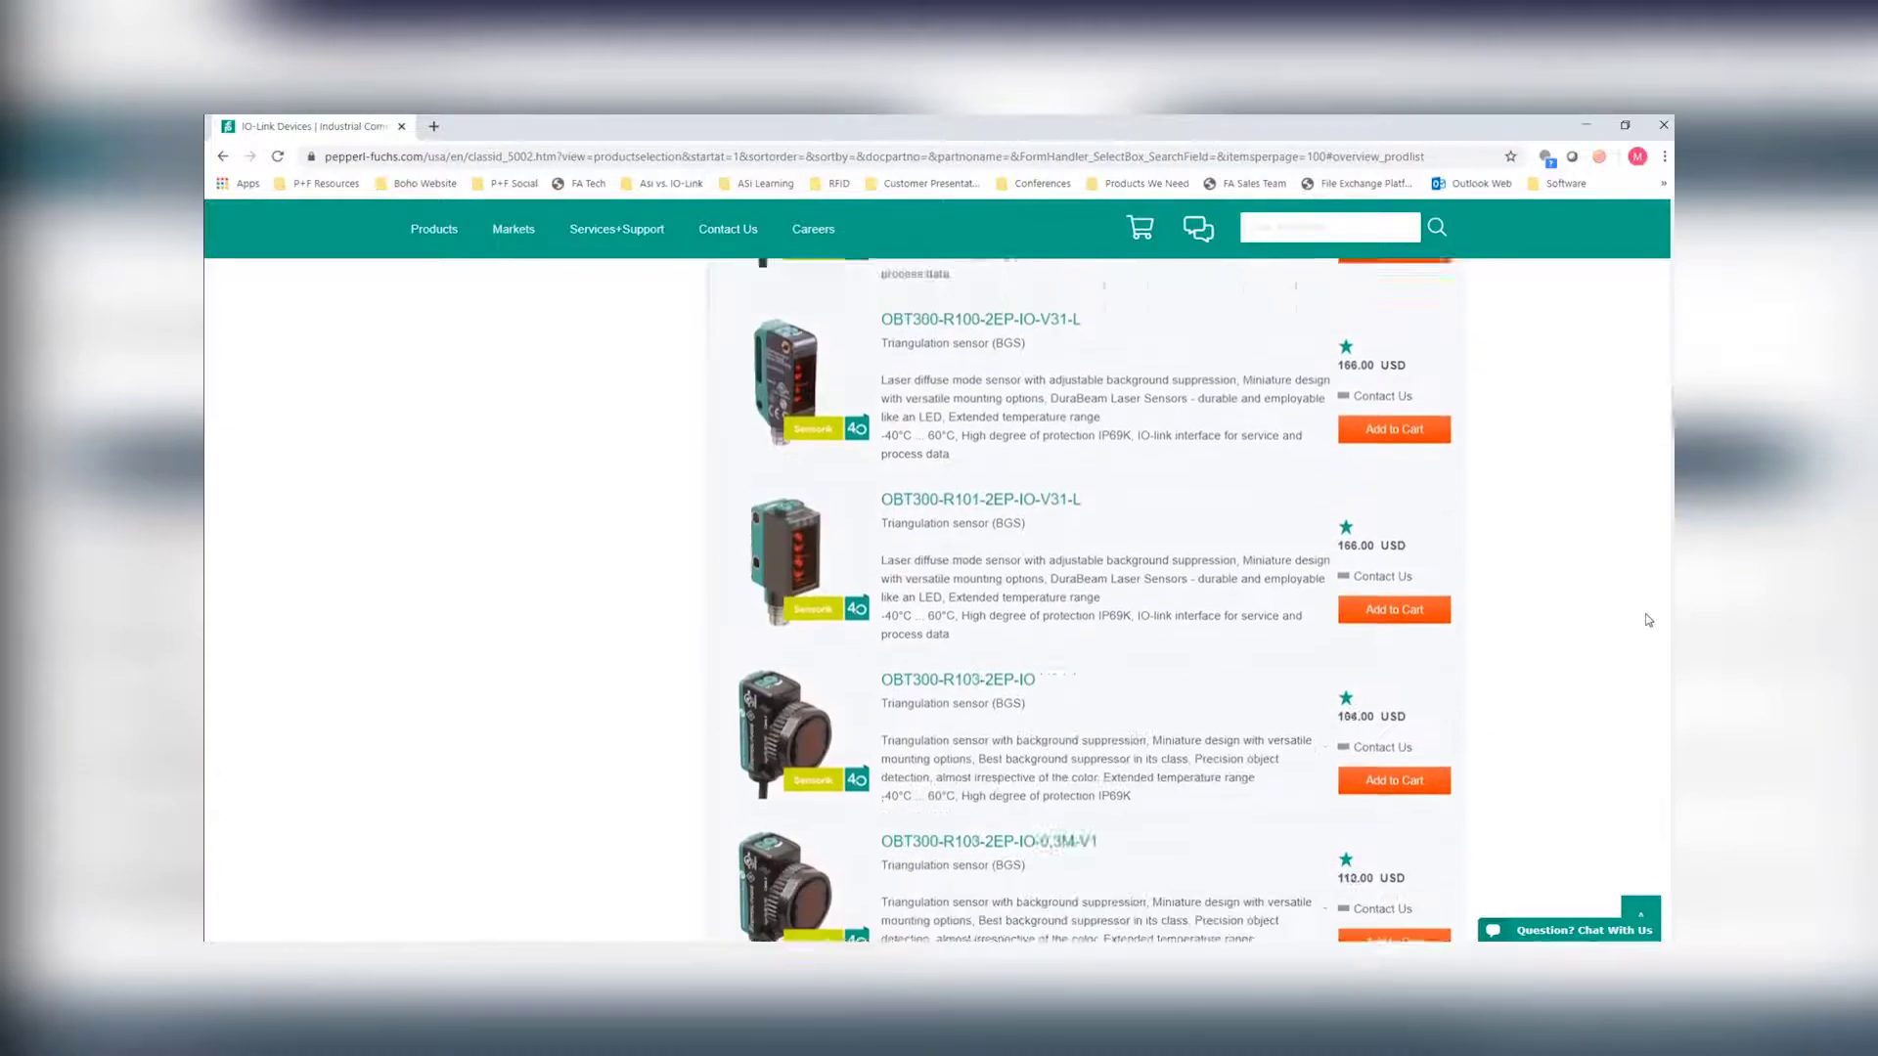
pyautogui.scroll(-10, 1648, 620)
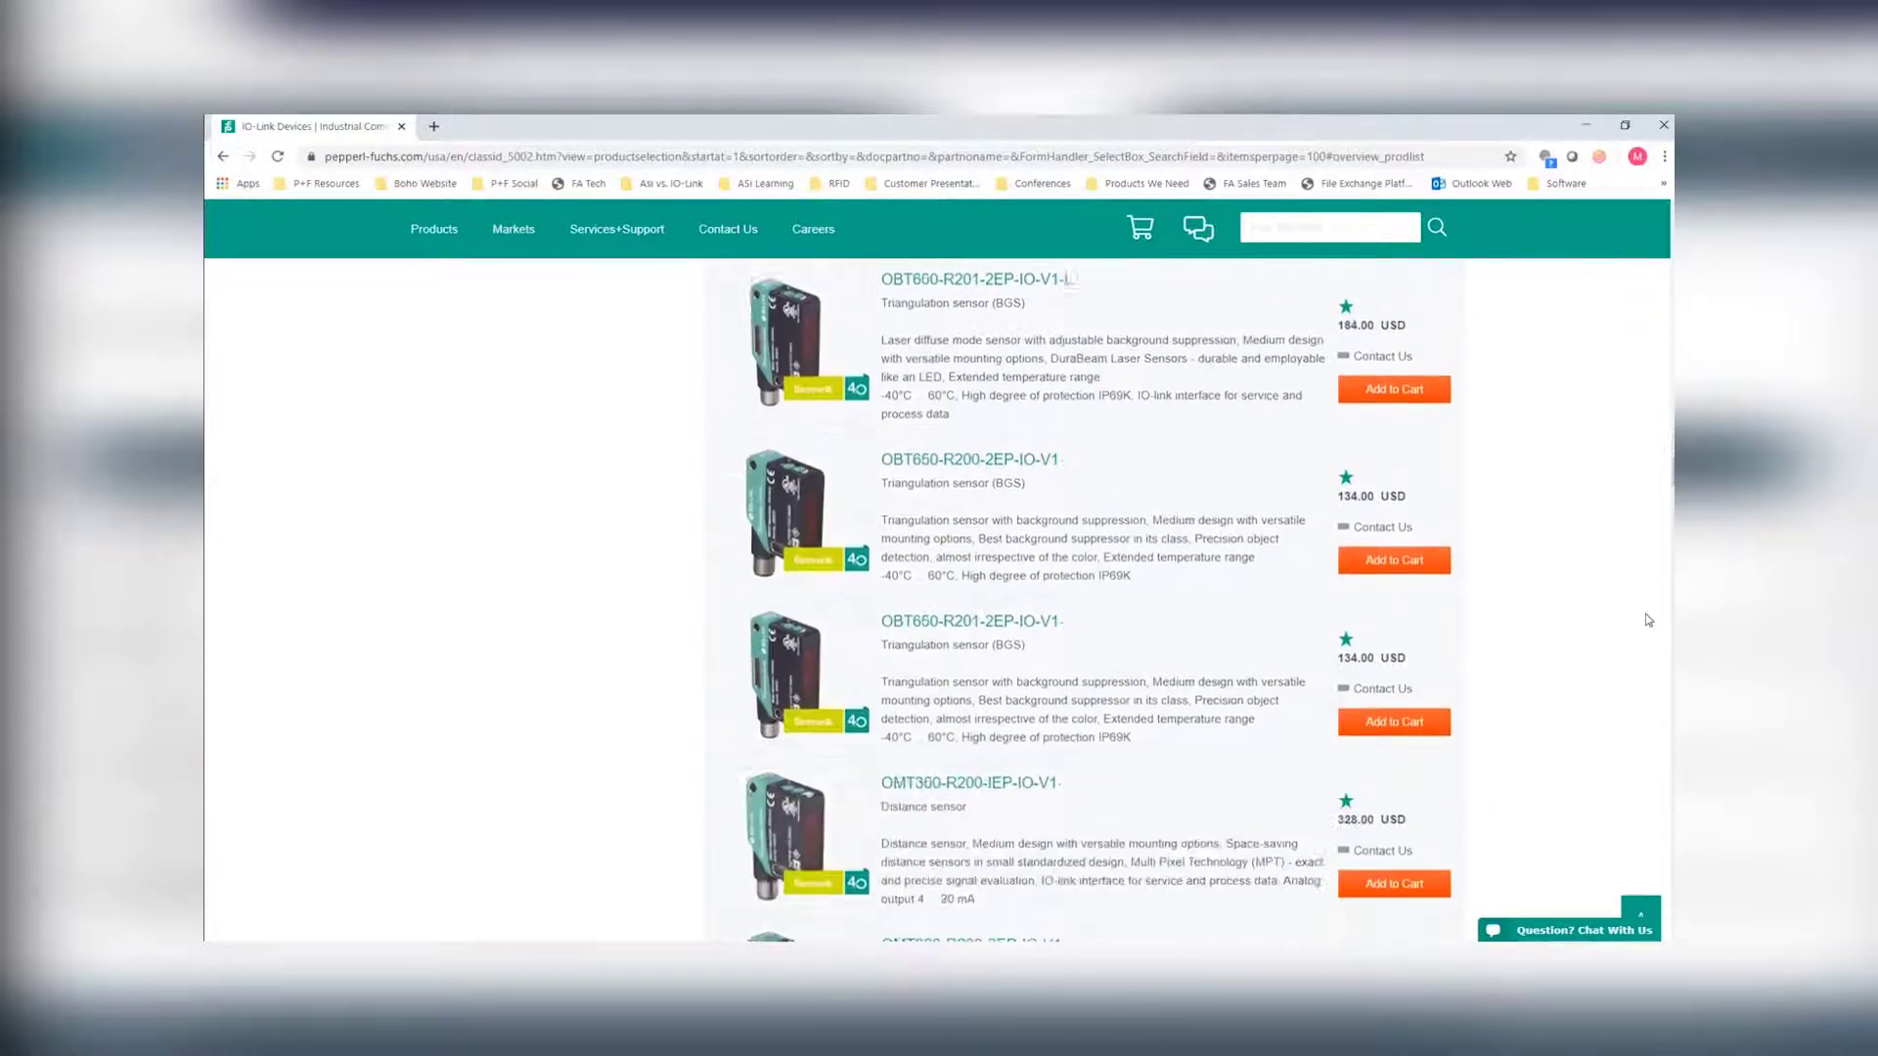
pyautogui.scroll(-10, 1648, 620)
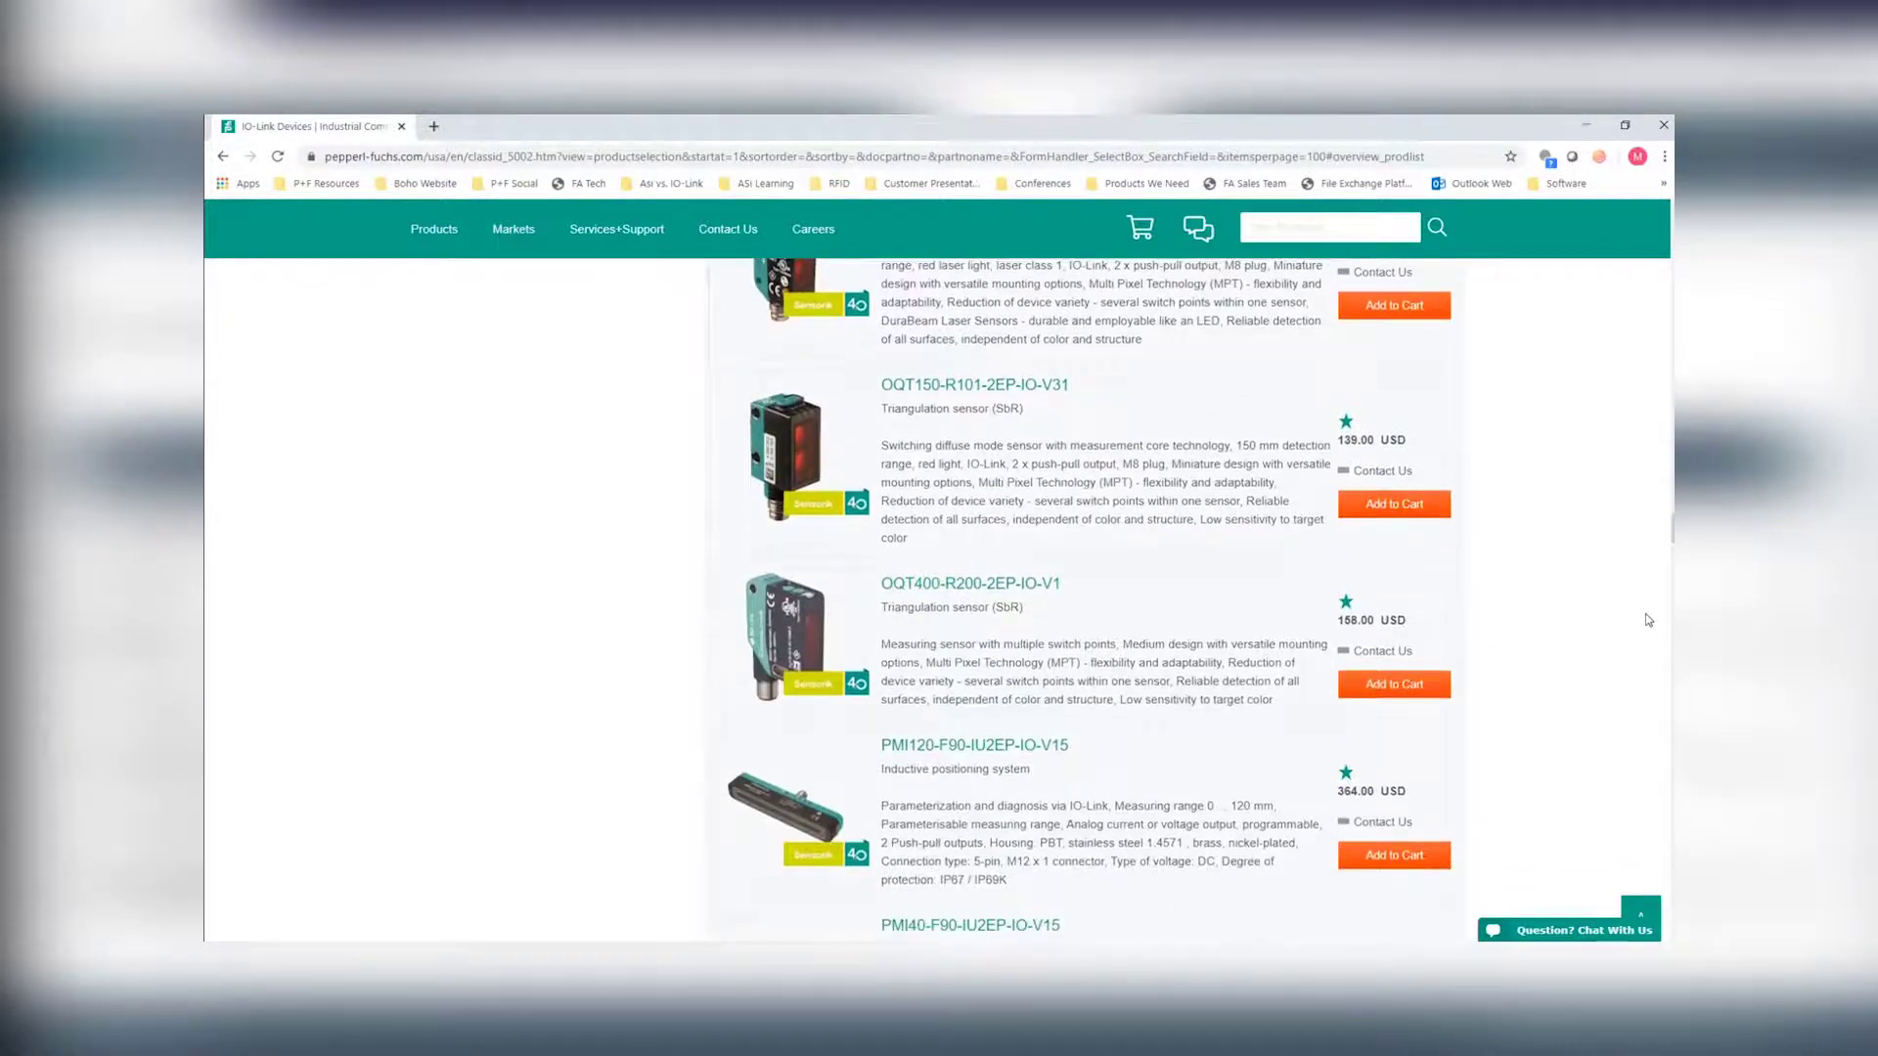
pyautogui.scroll(-10, 1648, 620)
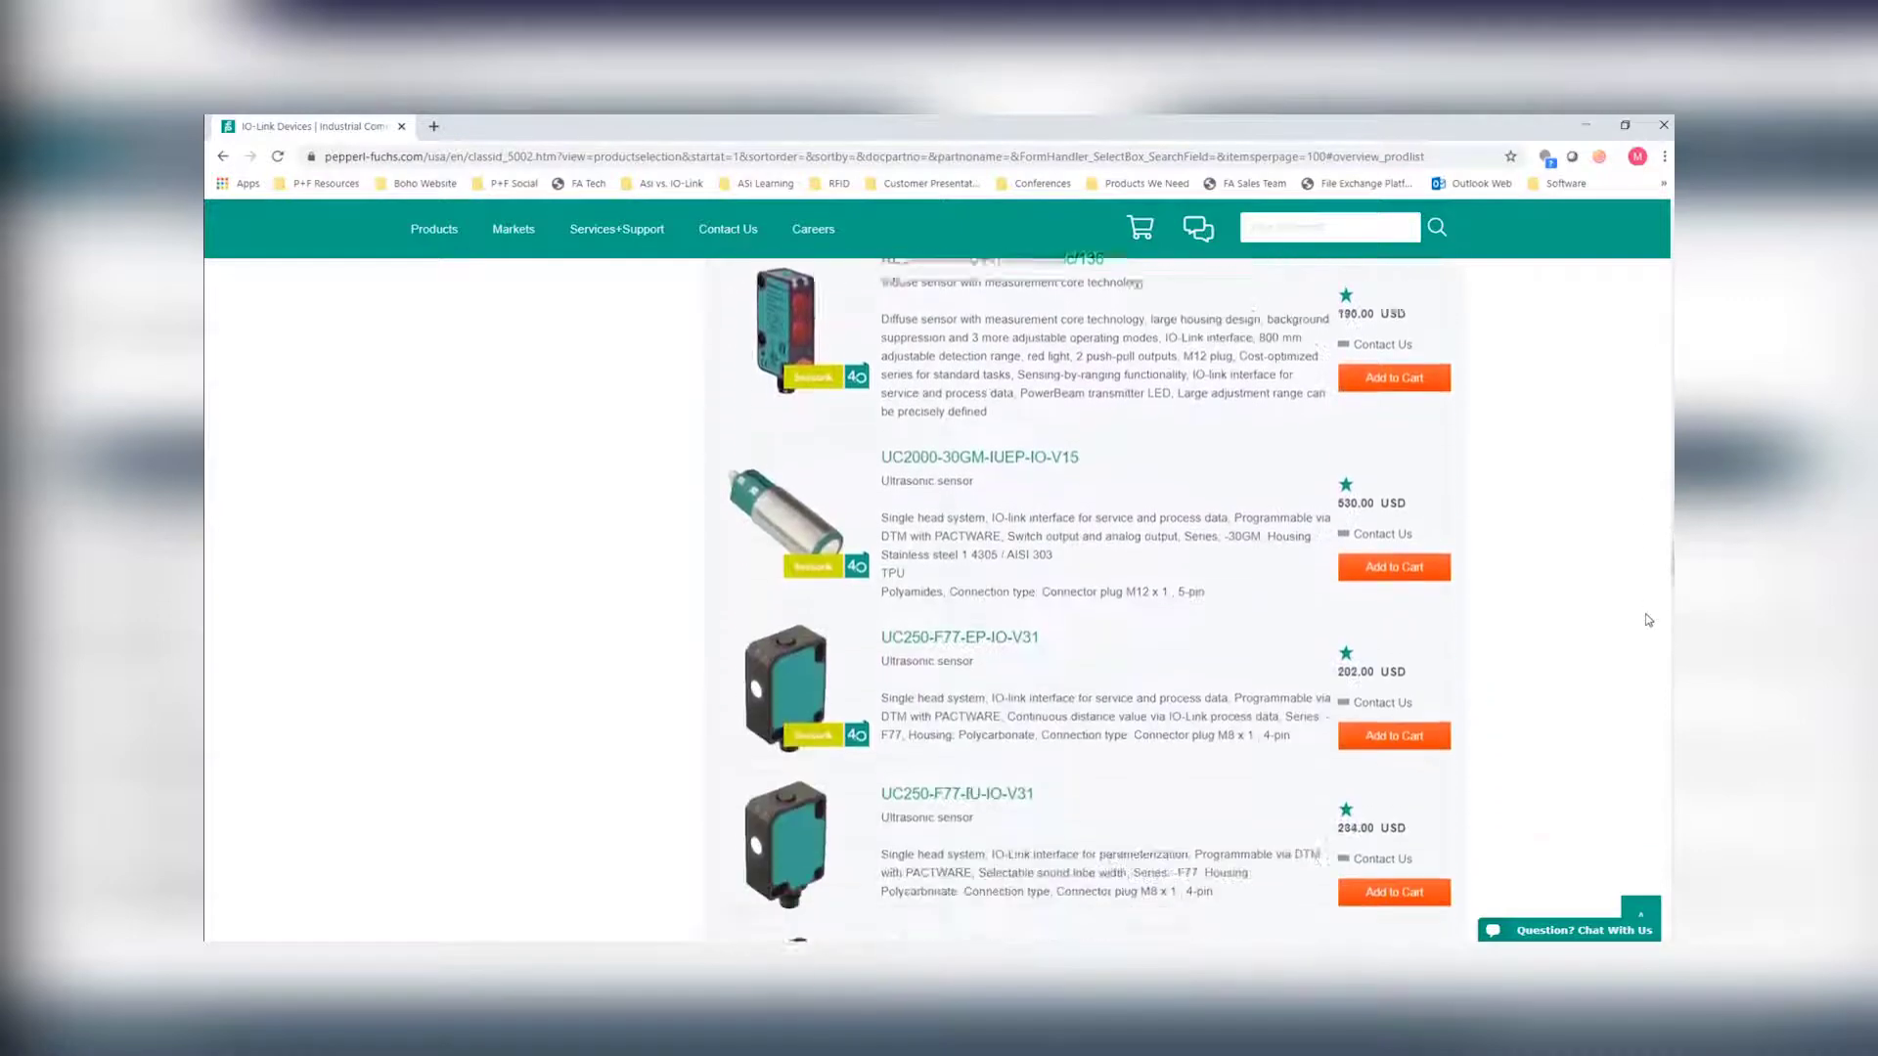
pyautogui.scroll(-3, 1648, 620)
pyautogui.scroll(-5, 1648, 621)
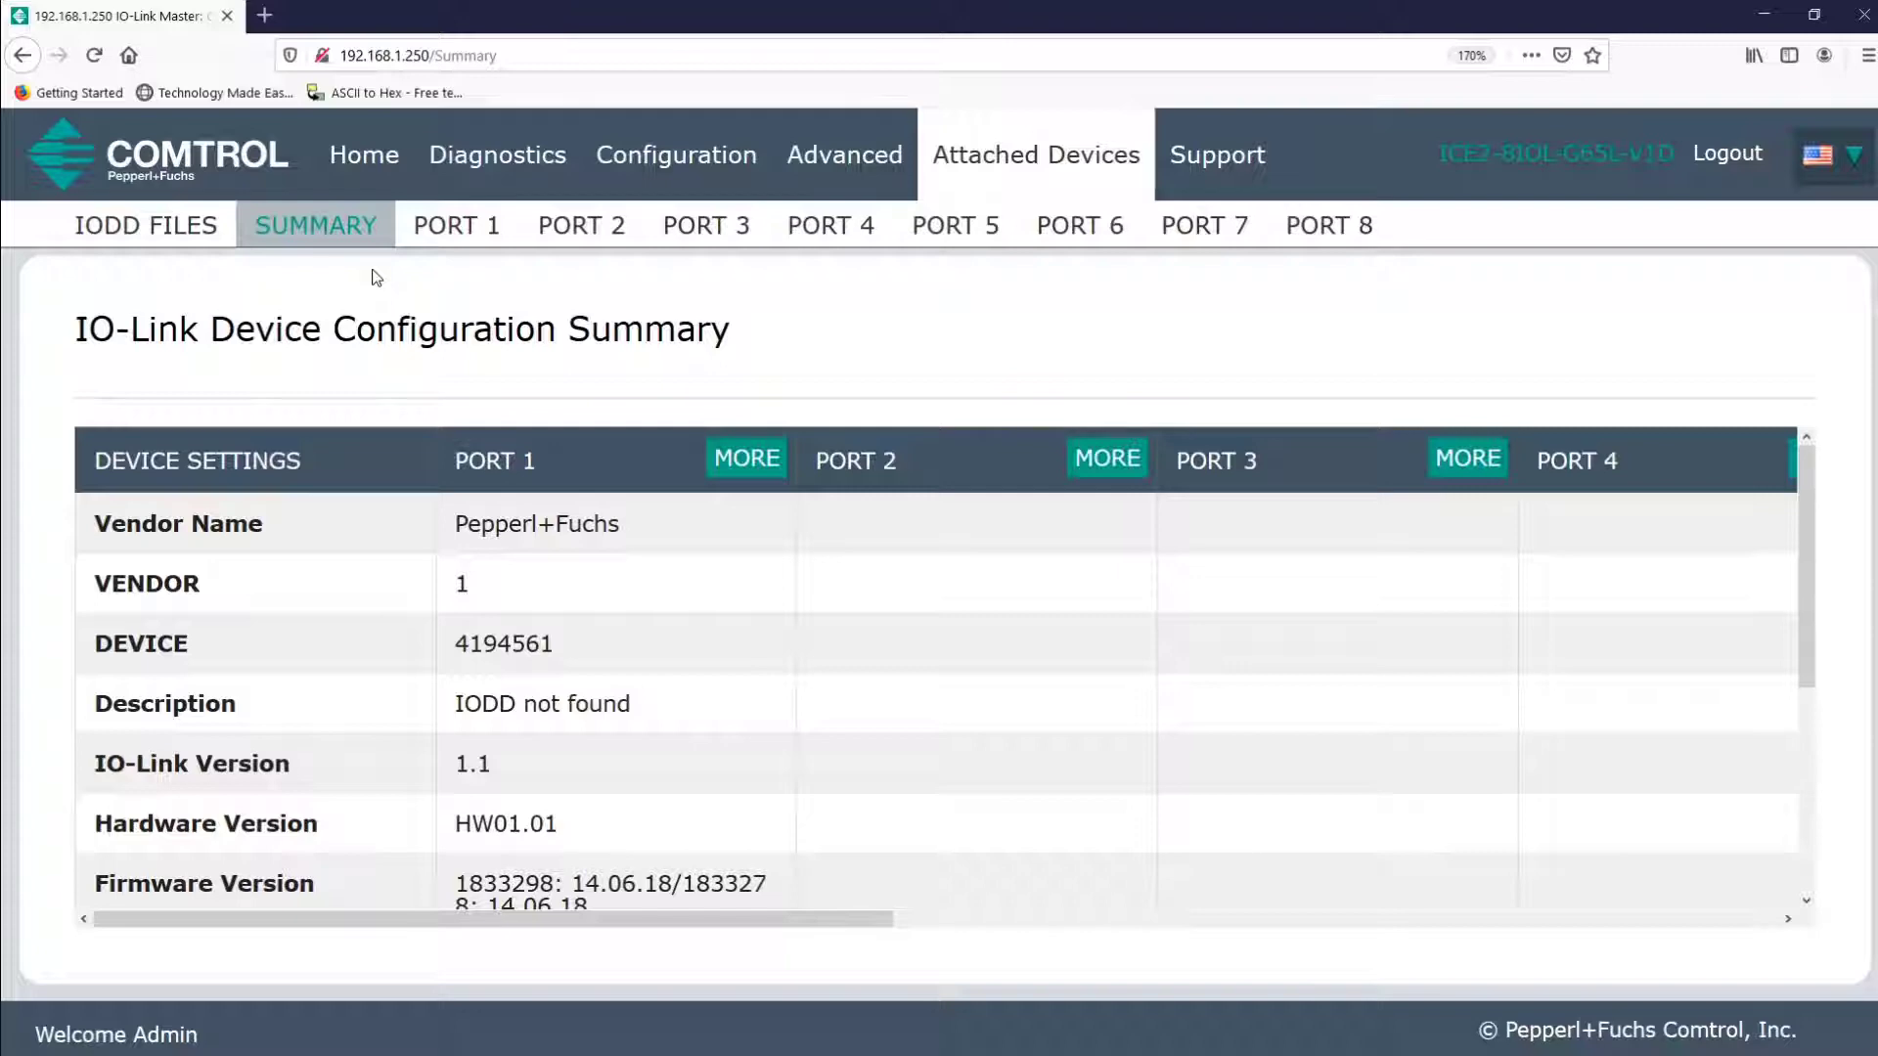
# Step: Load pepperl-fuchs.com in a new browser tab
pyautogui.click(264, 14)
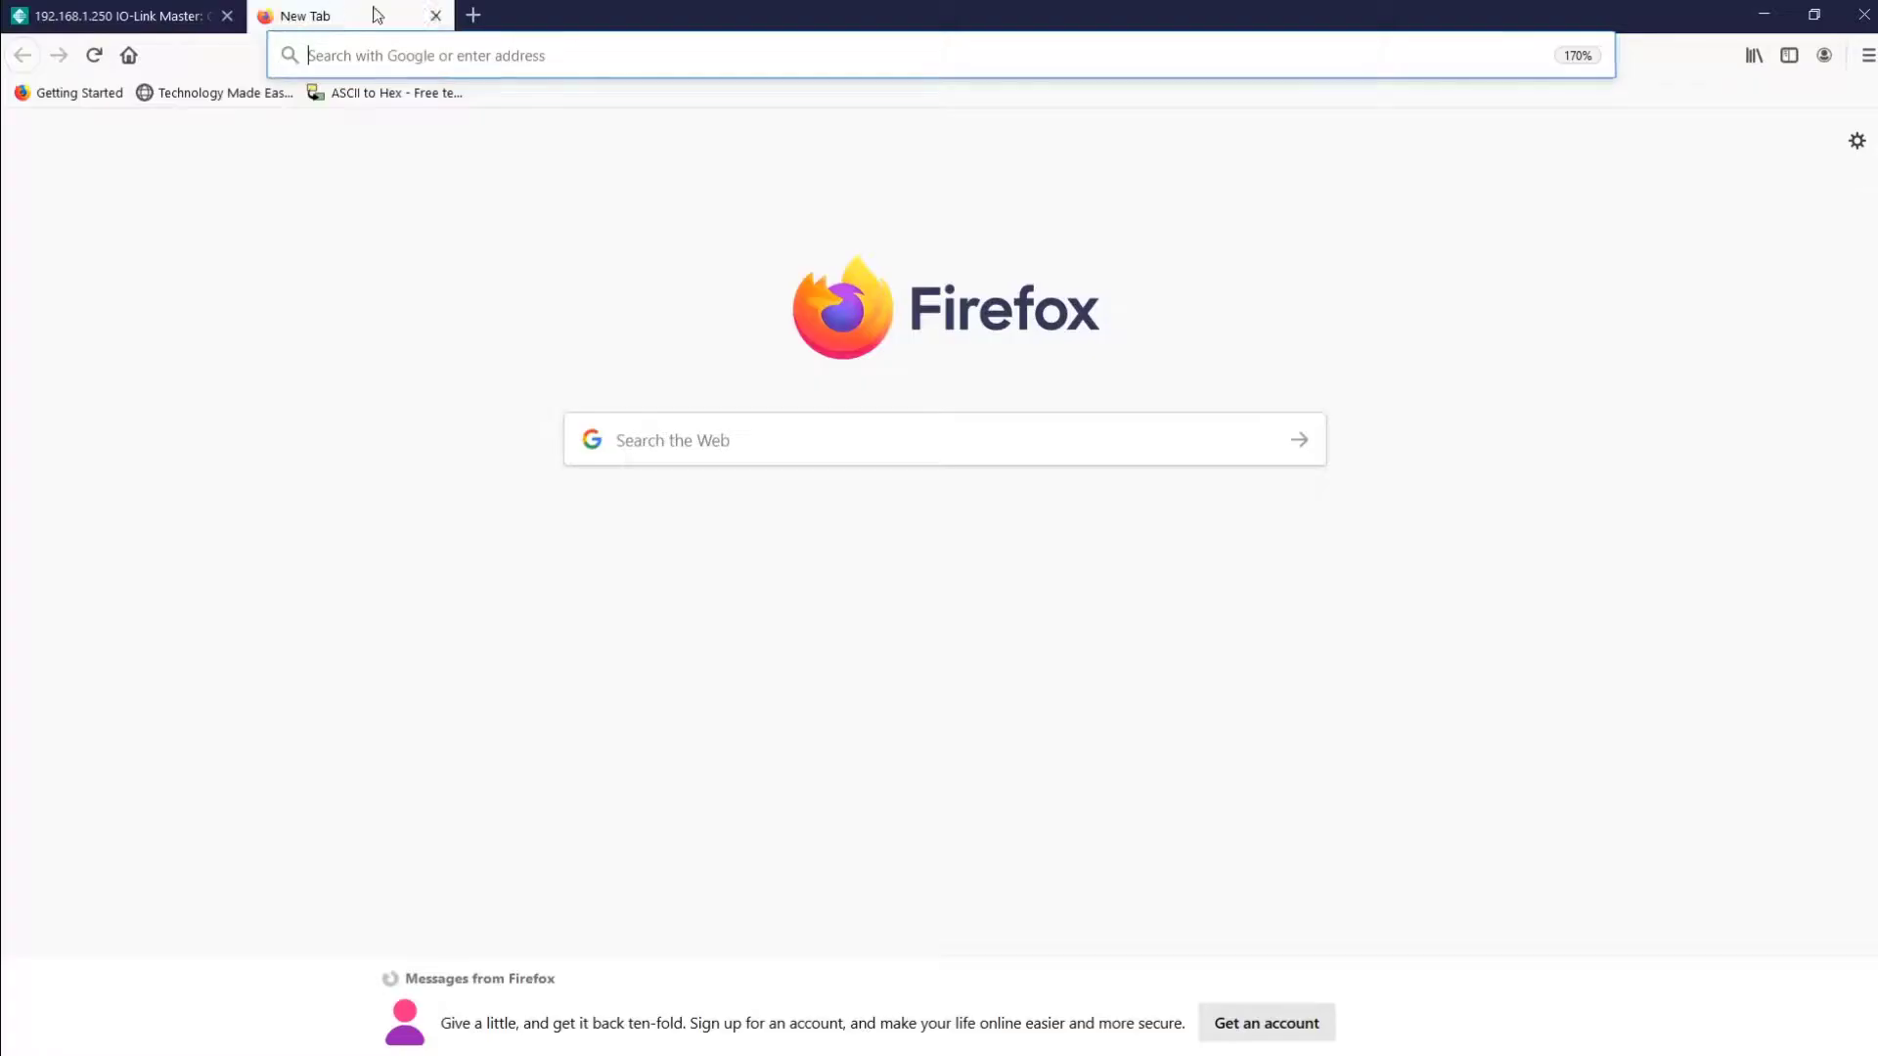
pyautogui.write('pepperl')
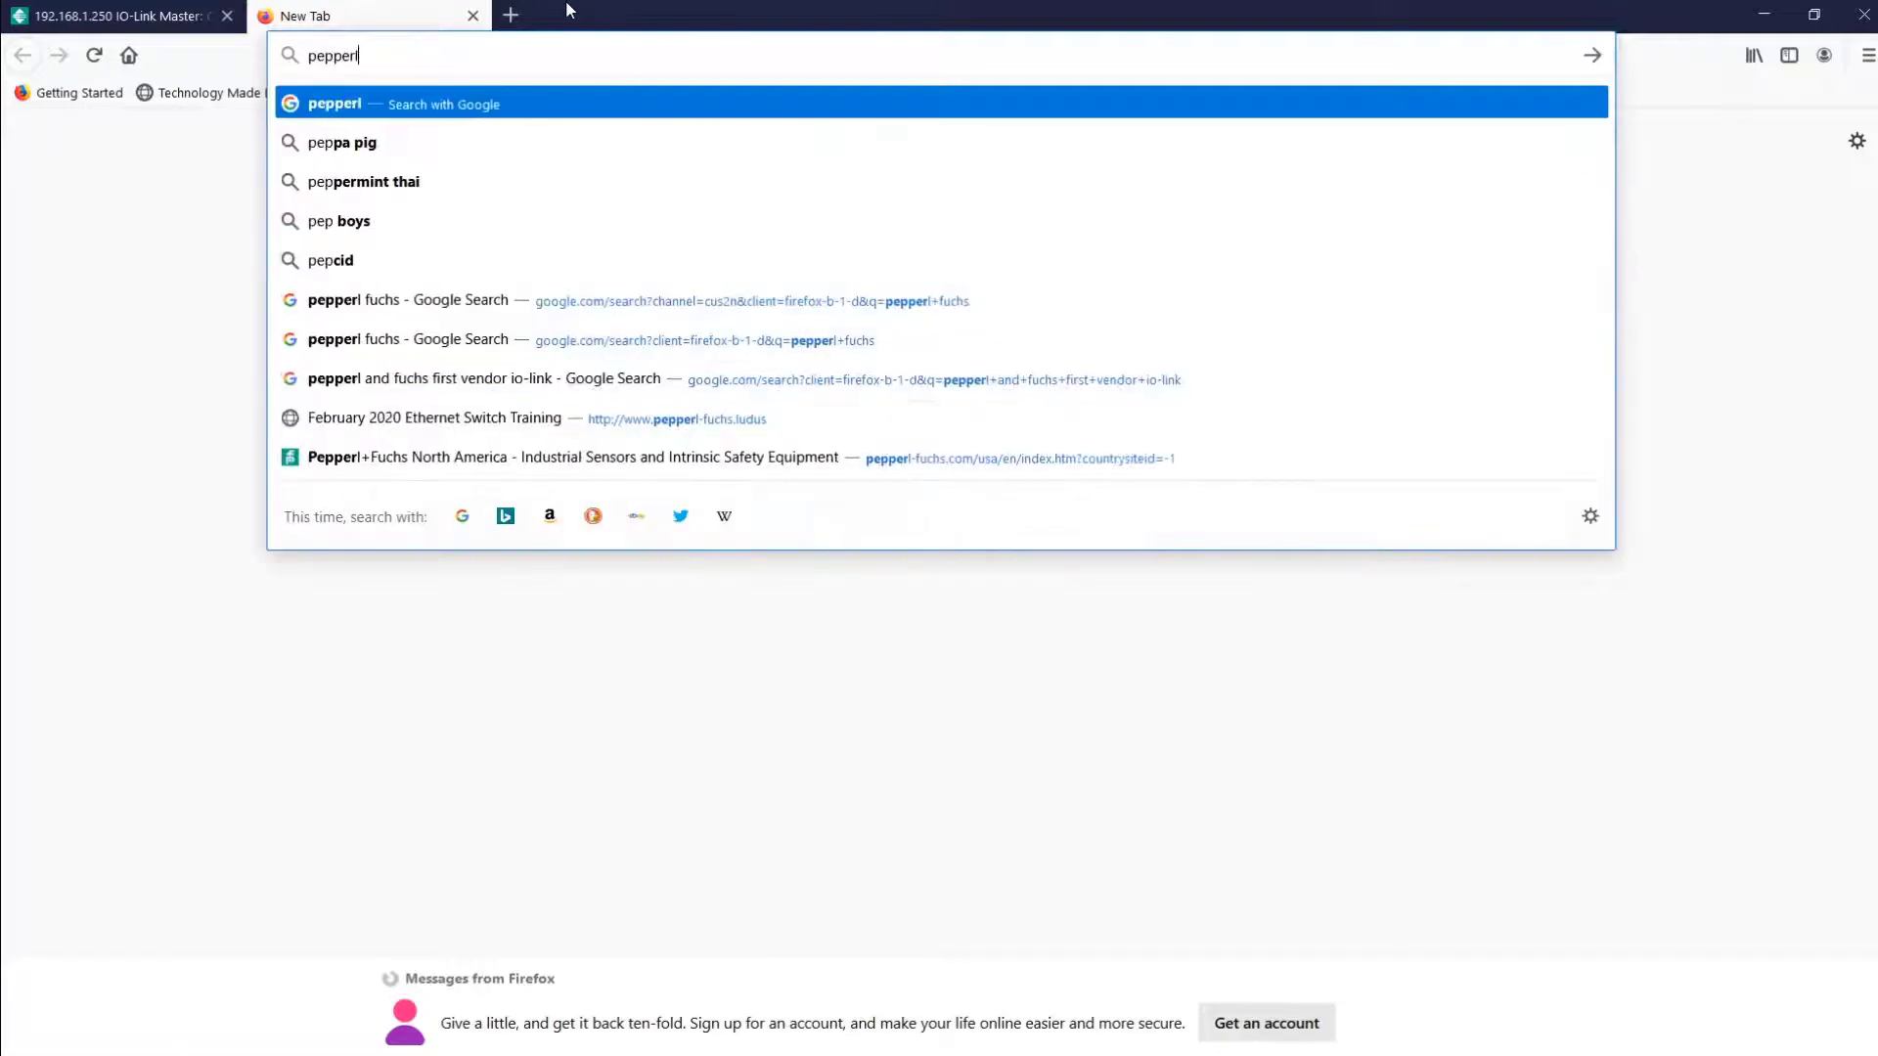
pyautogui.write('-fuchs.com')
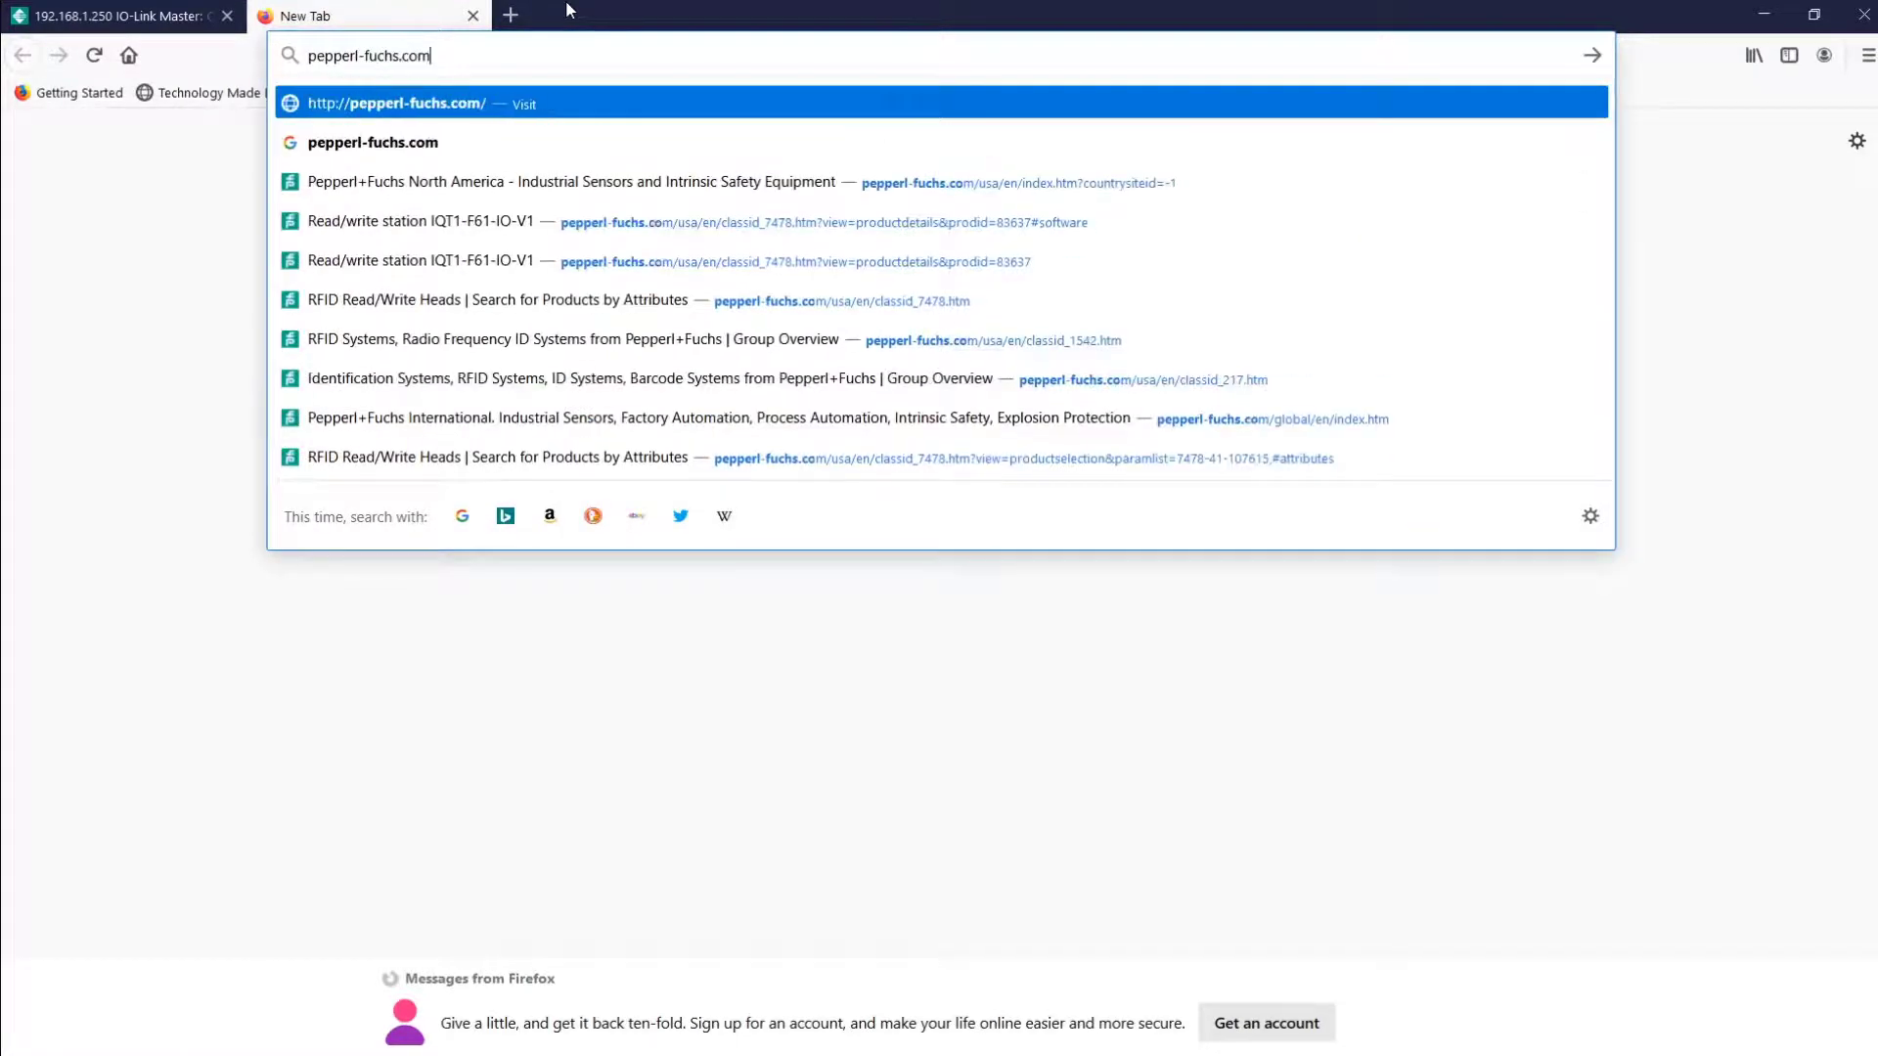
pyautogui.press('Return')
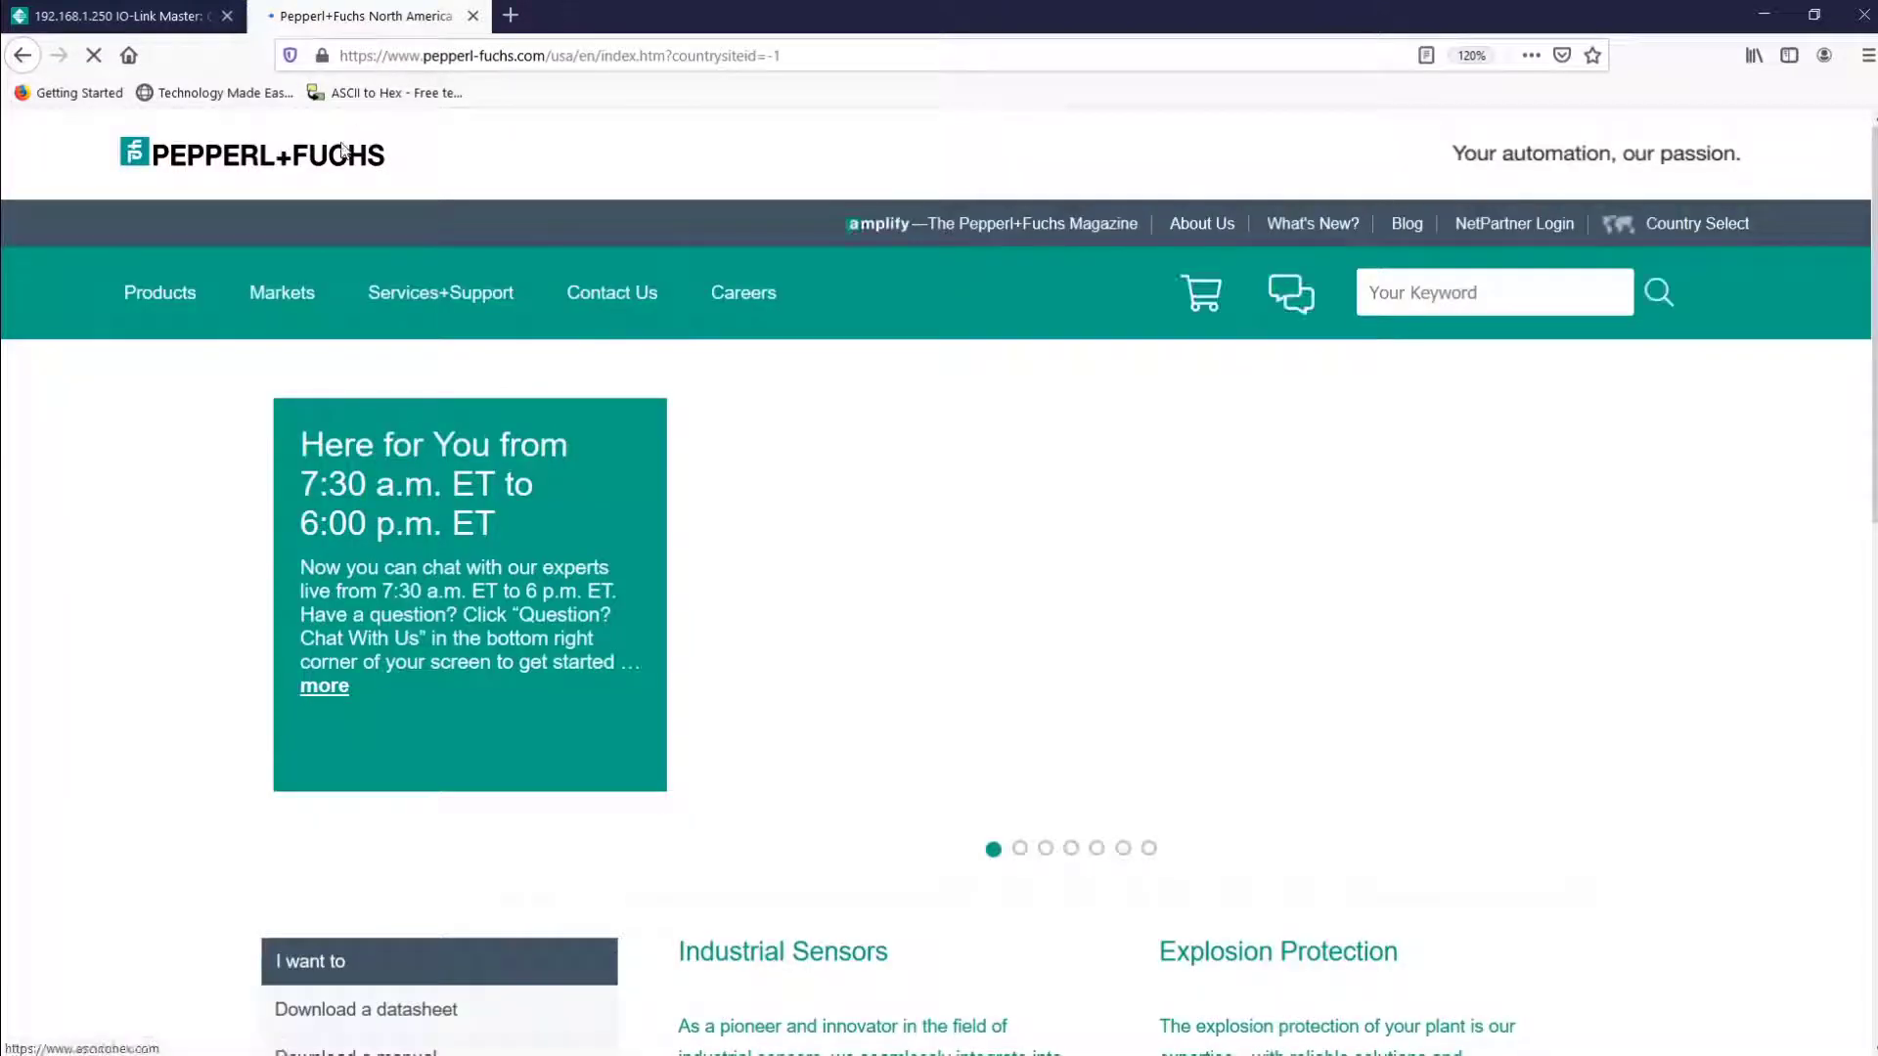
# Step: Browse to Identification Systems > RFID > Read/Write Heads, filter to IO-Link, and open IQT1-F61-IO-V1
pyautogui.moveTo(177, 330)
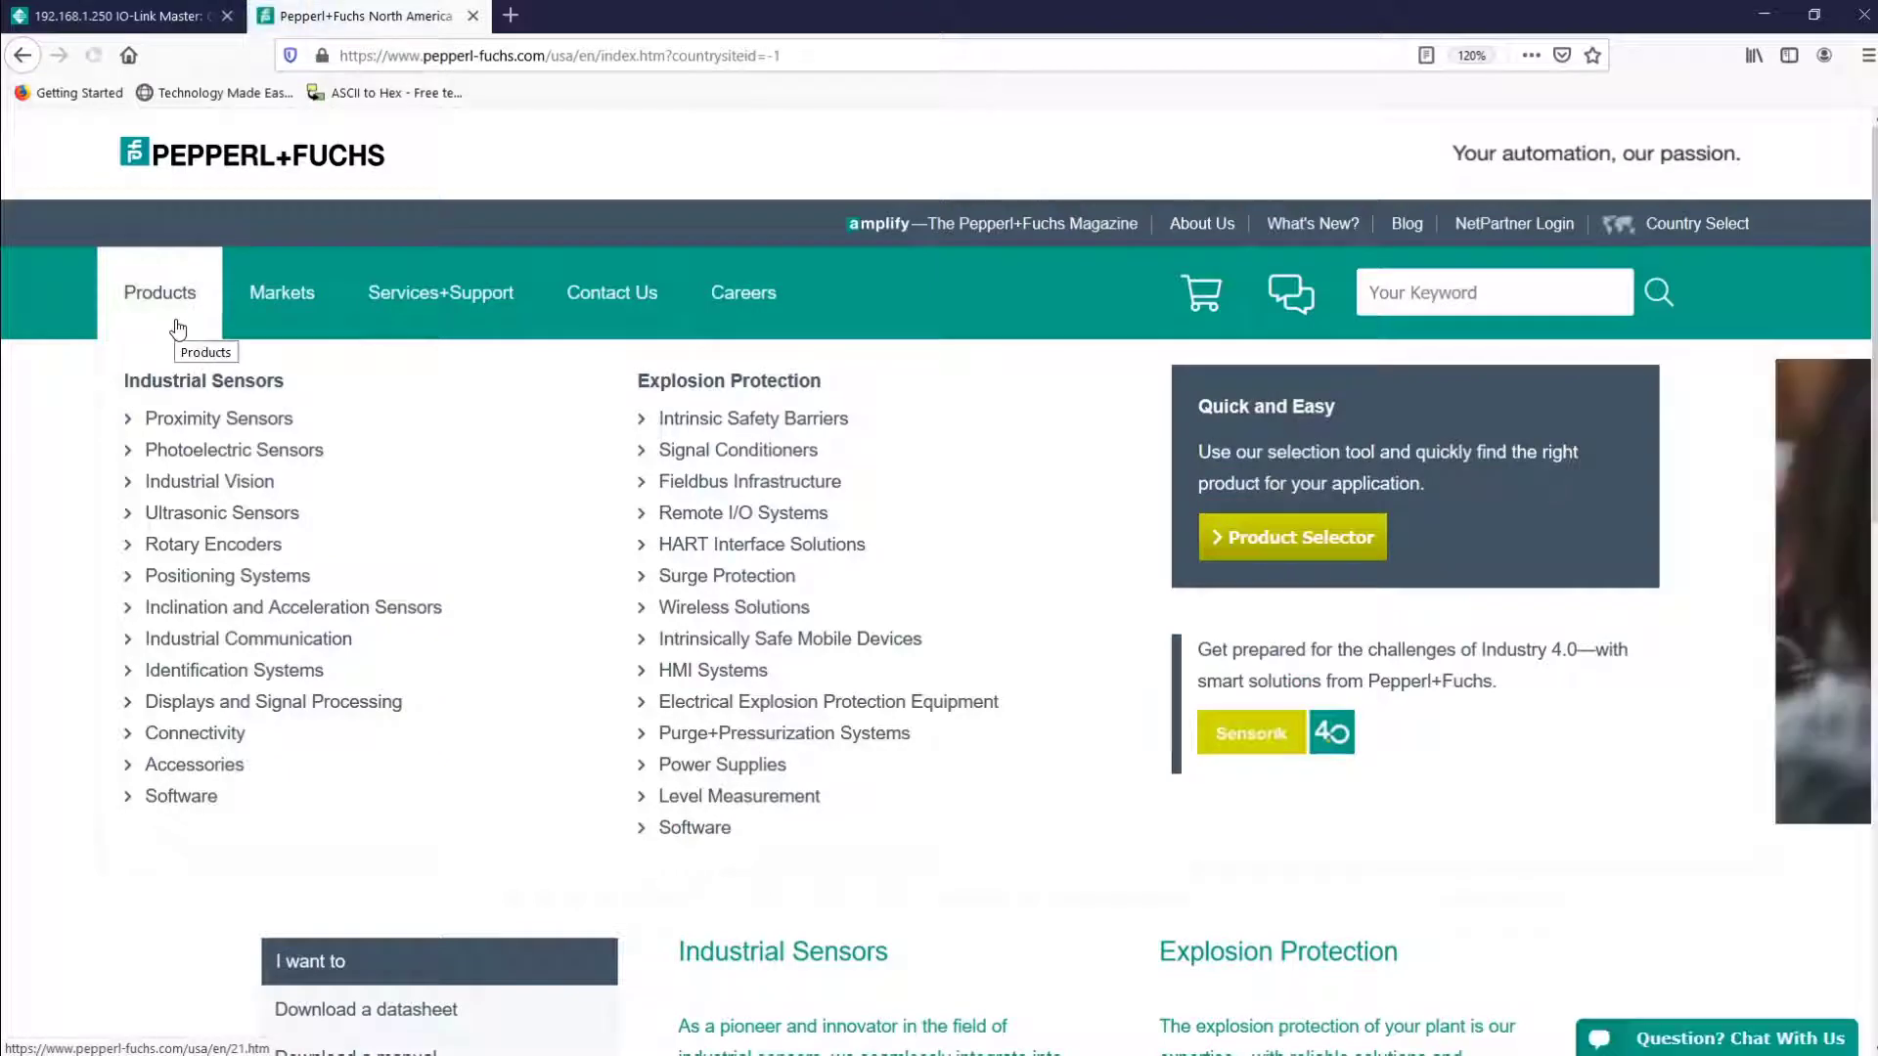
pyautogui.click(217, 673)
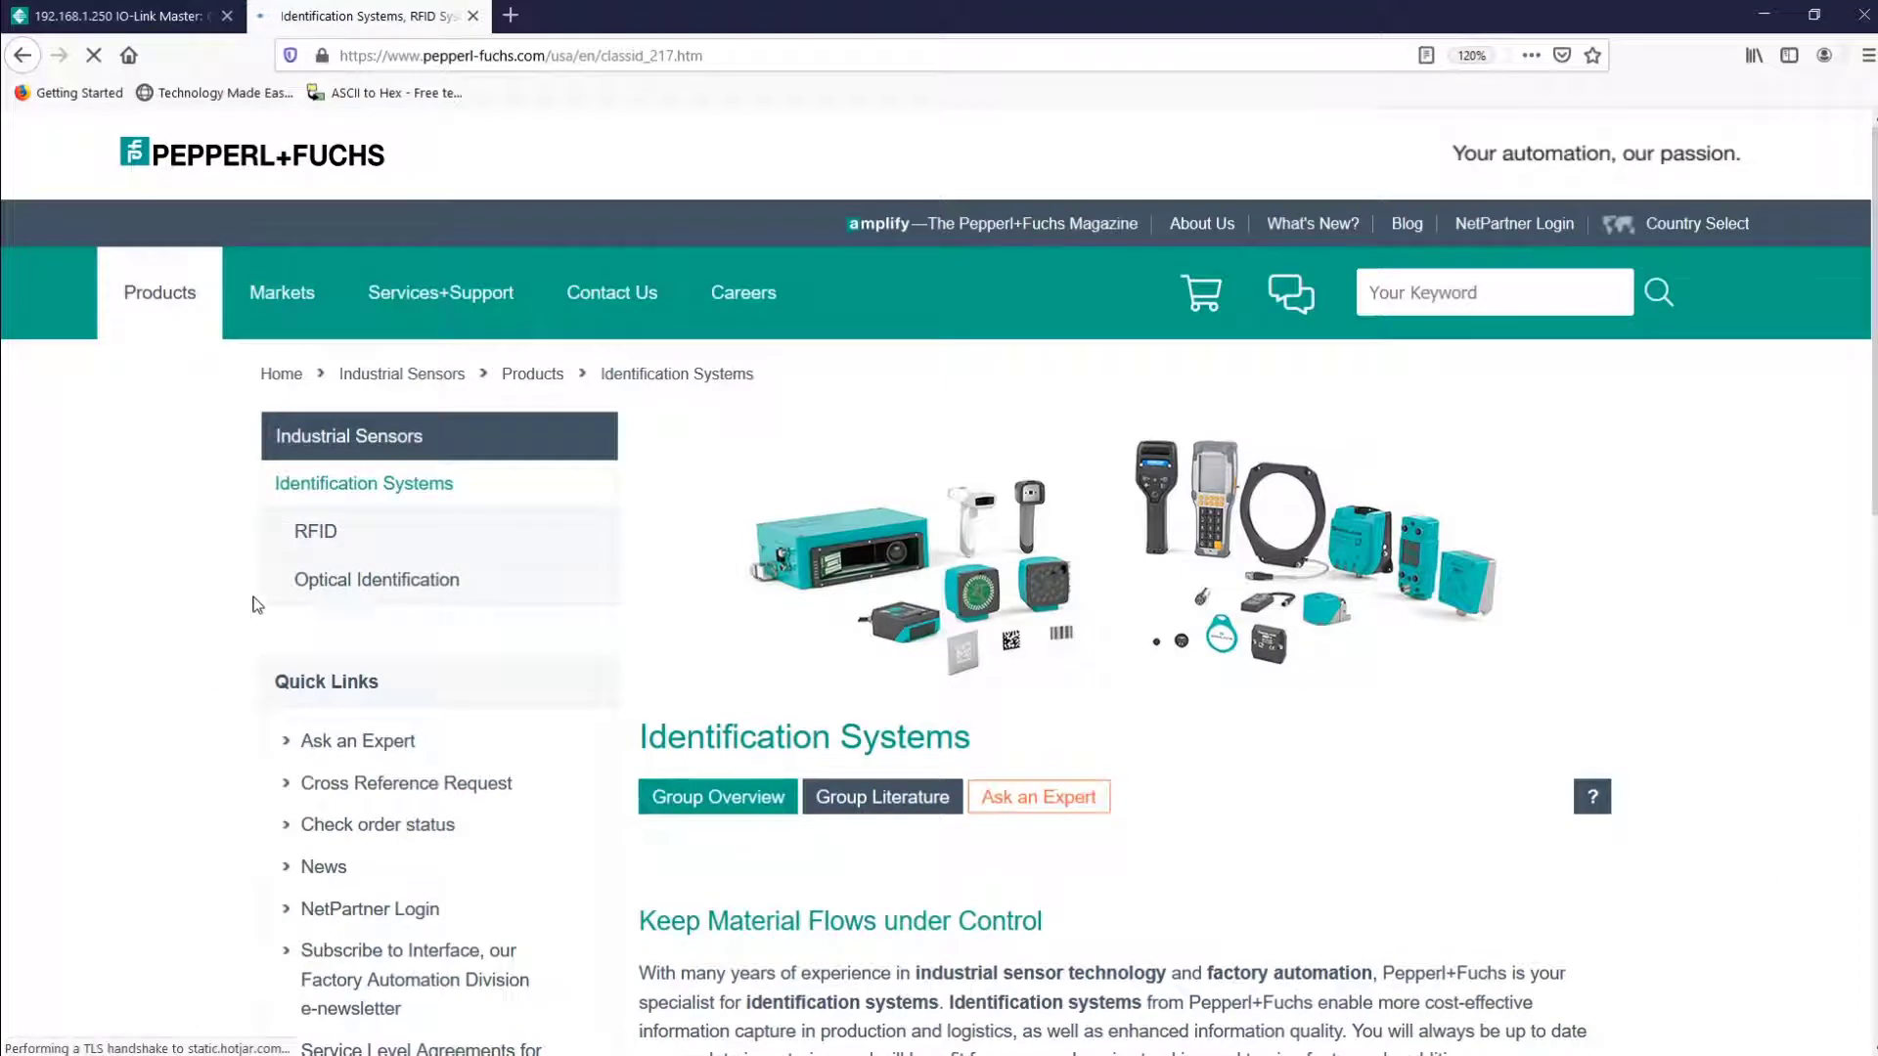
pyautogui.click(303, 533)
pyautogui.click(384, 641)
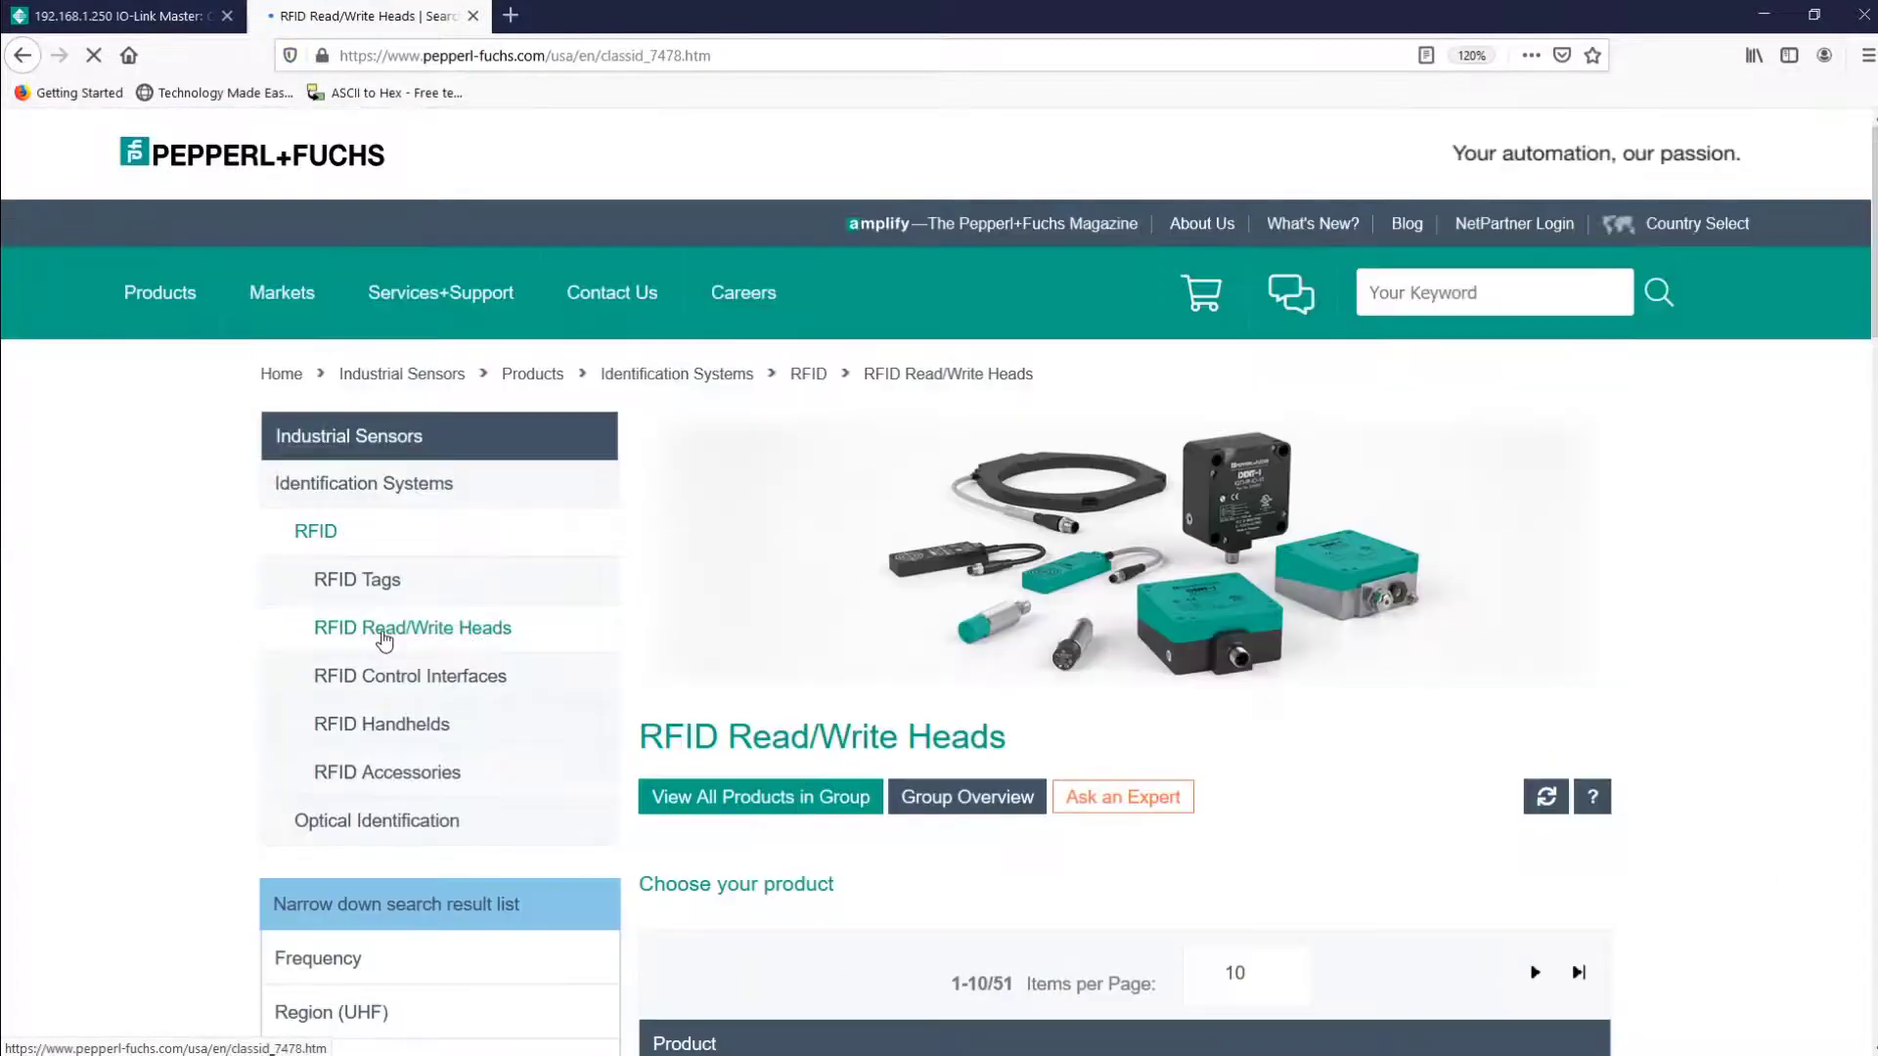
pyautogui.scroll(-4, 384, 641)
pyautogui.click(303, 683)
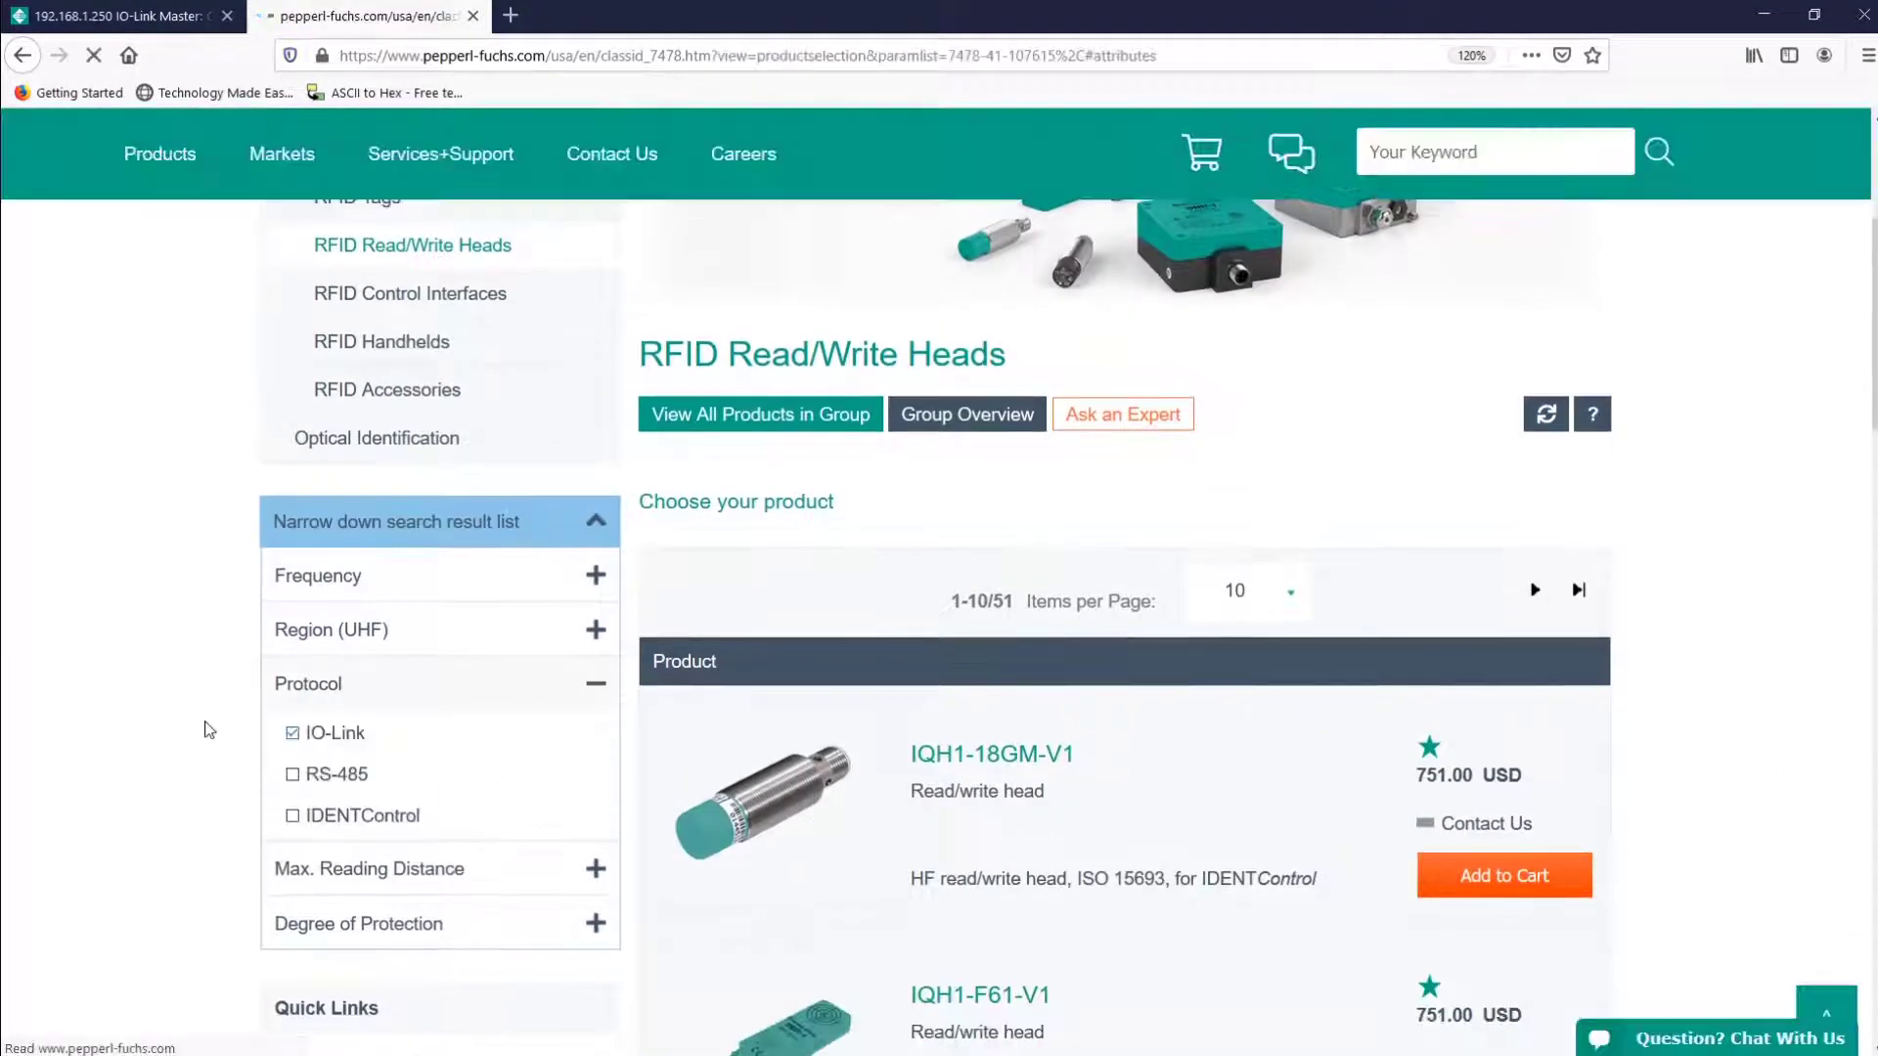
pyautogui.click(293, 734)
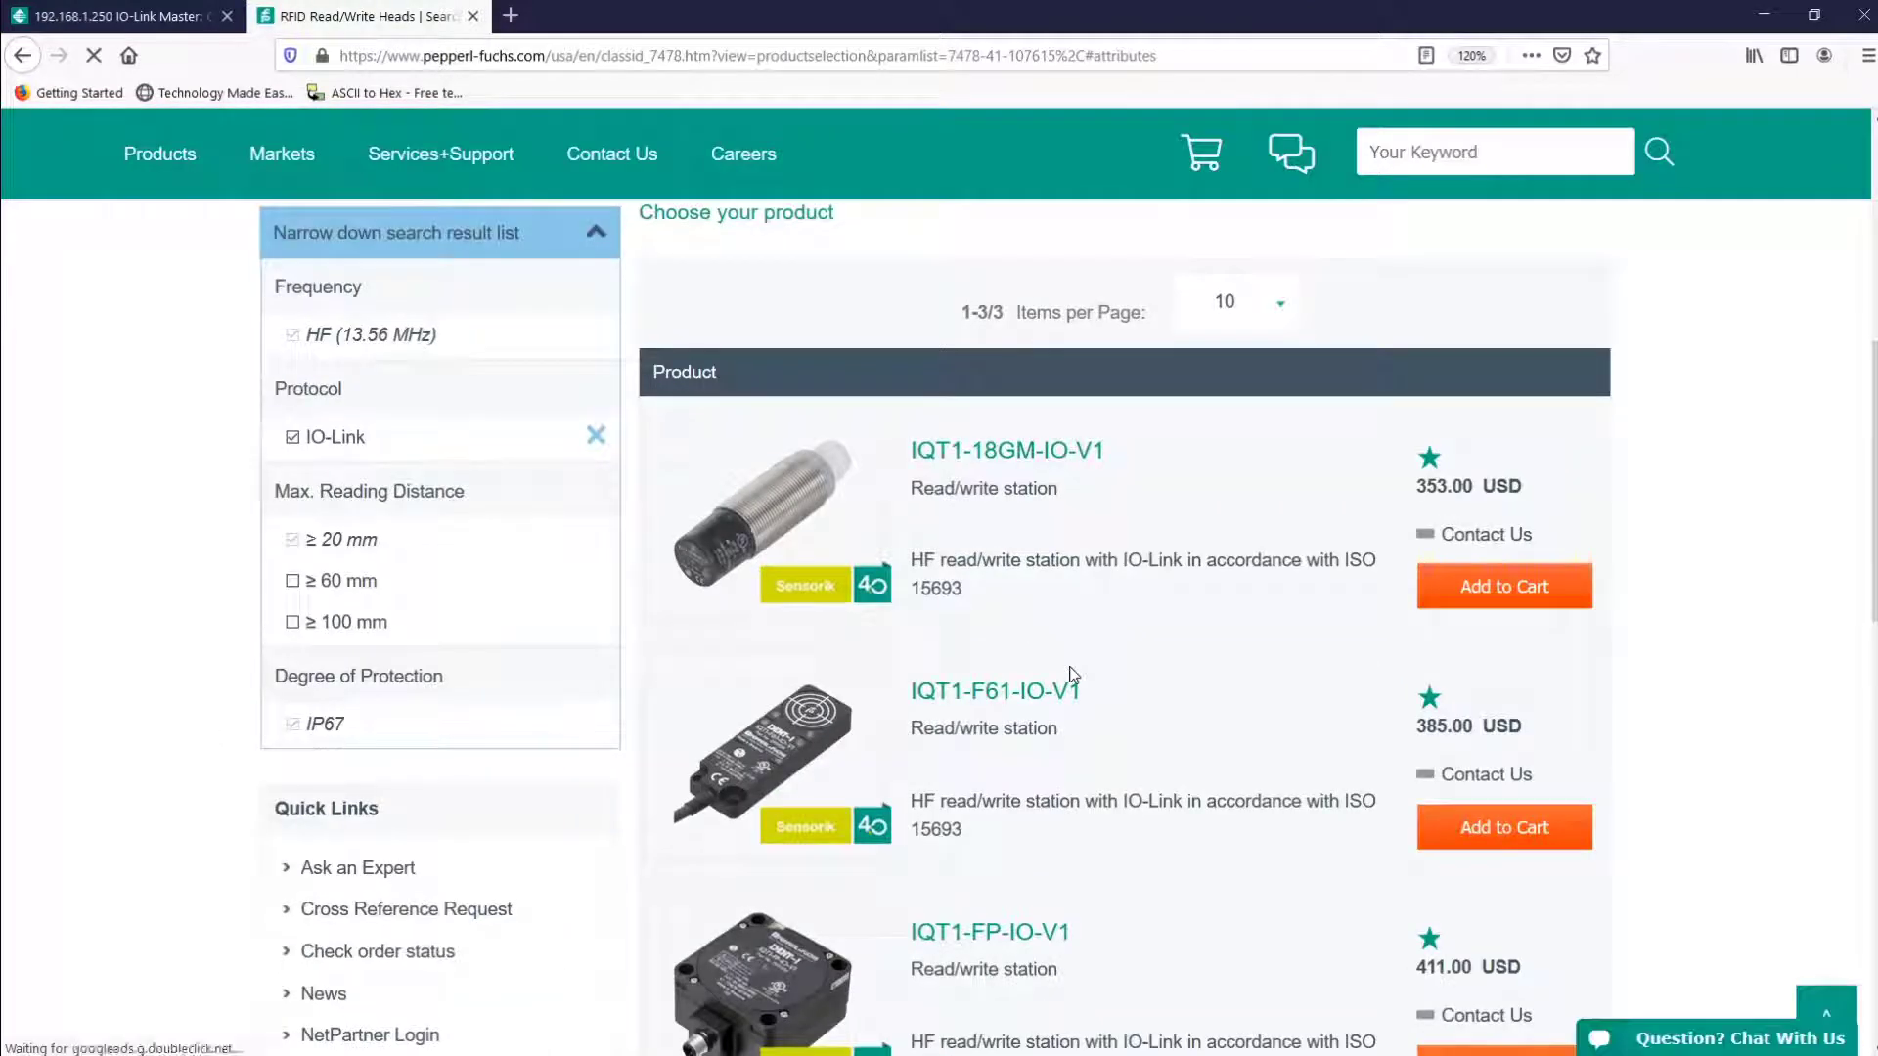
pyautogui.scroll(-2, 1073, 675)
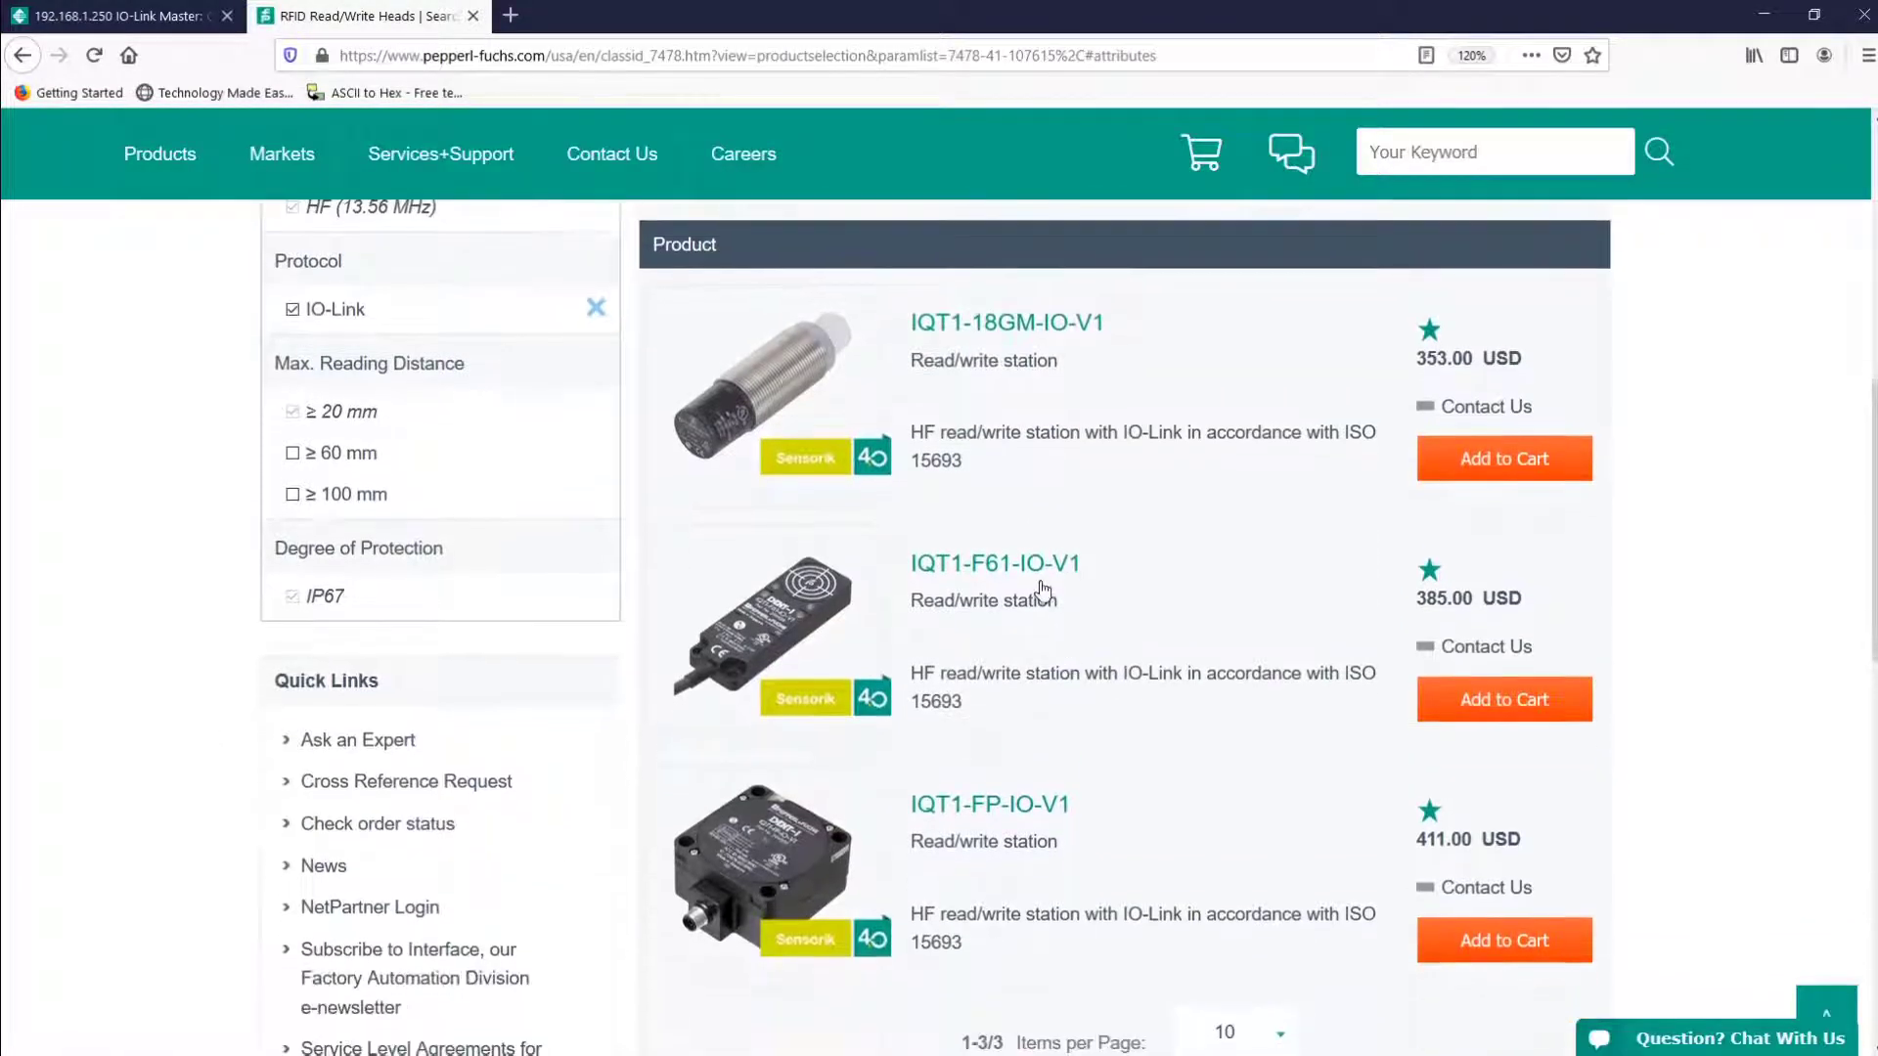
pyautogui.click(1041, 577)
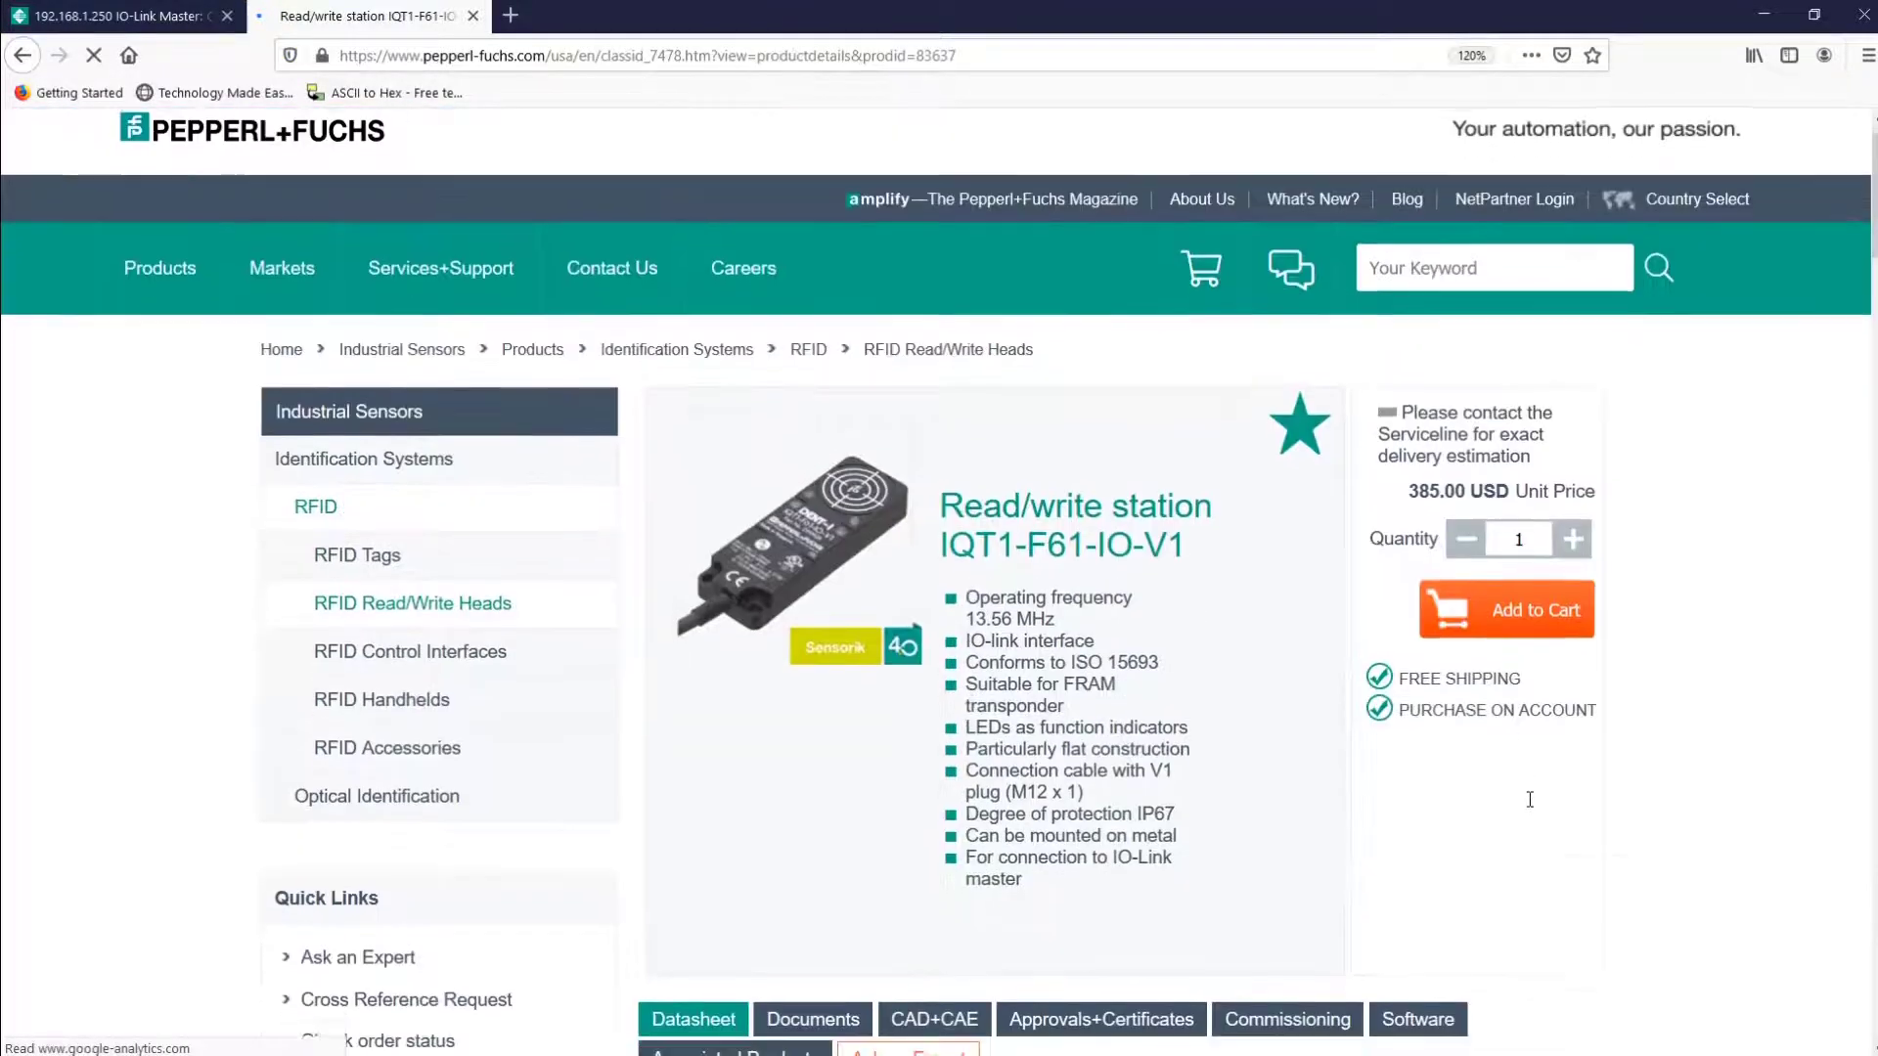
# Step: Download the IQT1 IODD package 1833511a.zip from the Software tab and show it in its folder
pyautogui.scroll(-3, 1529, 799)
pyautogui.scroll(-1, 1530, 800)
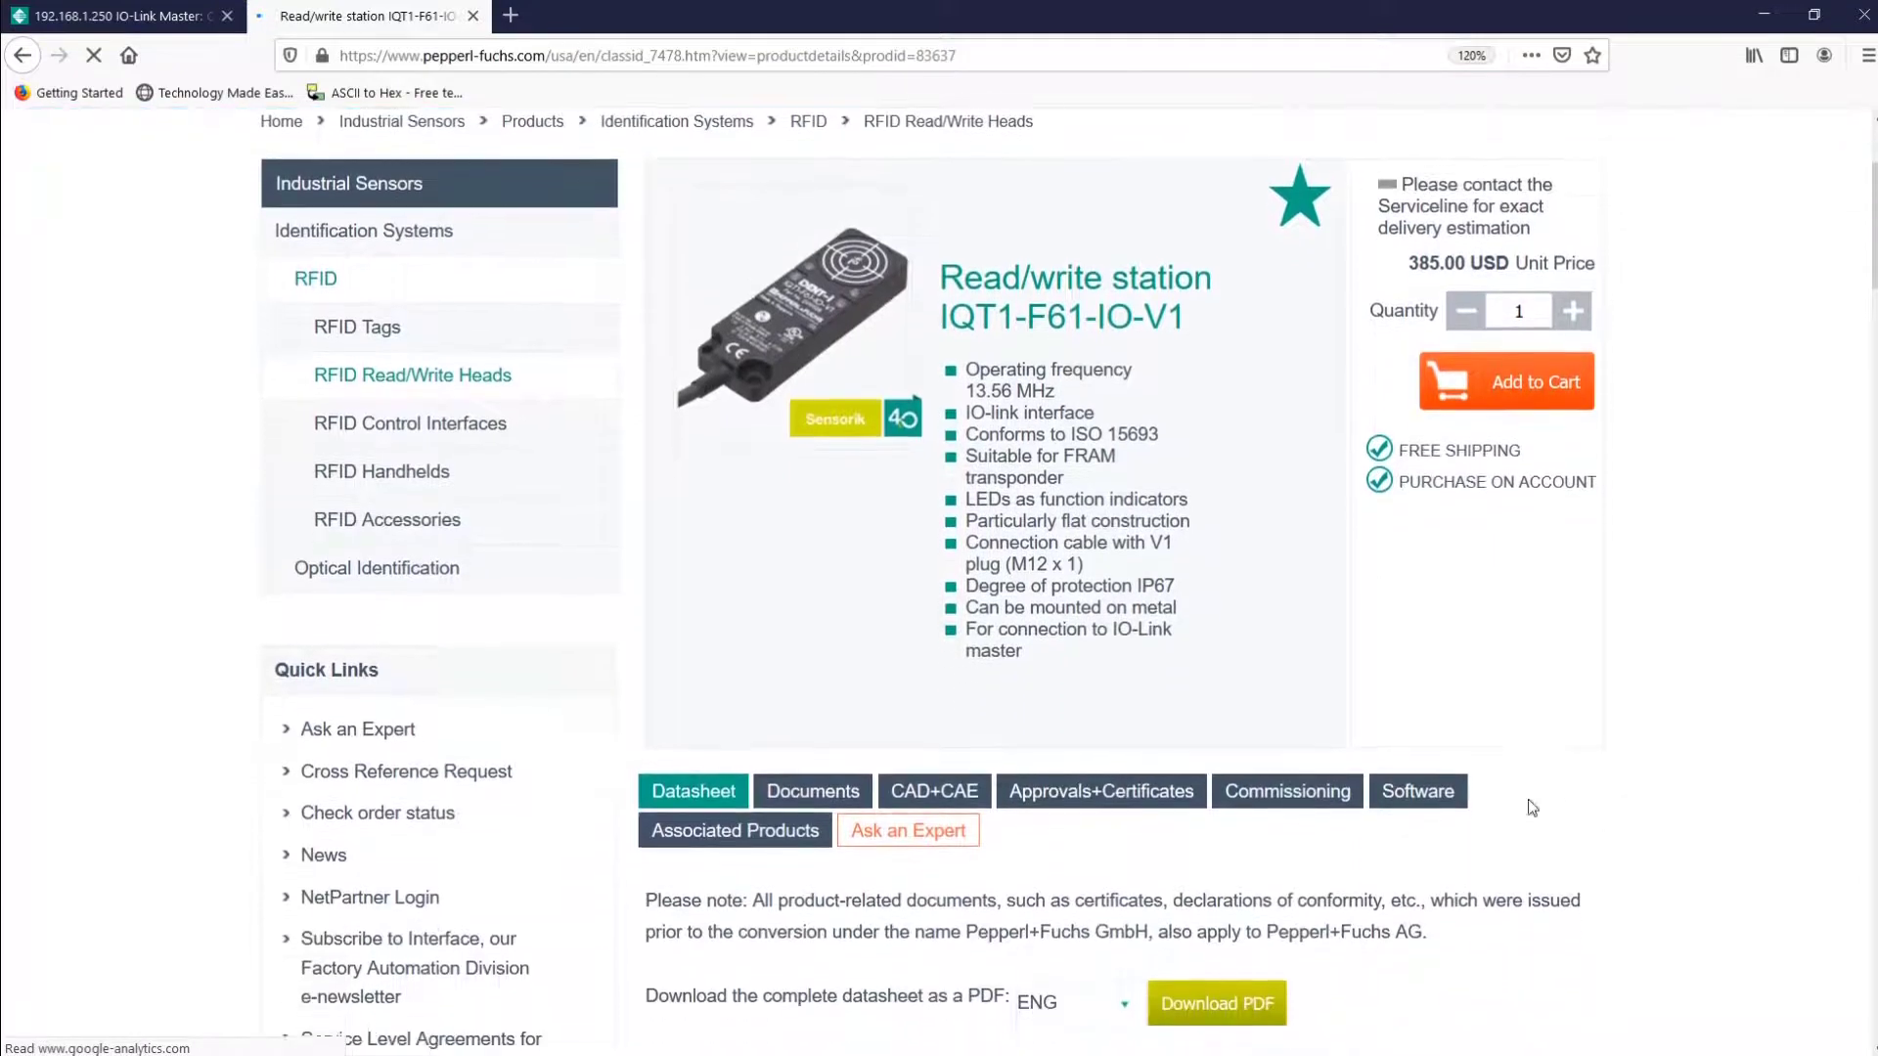
pyautogui.click(1417, 794)
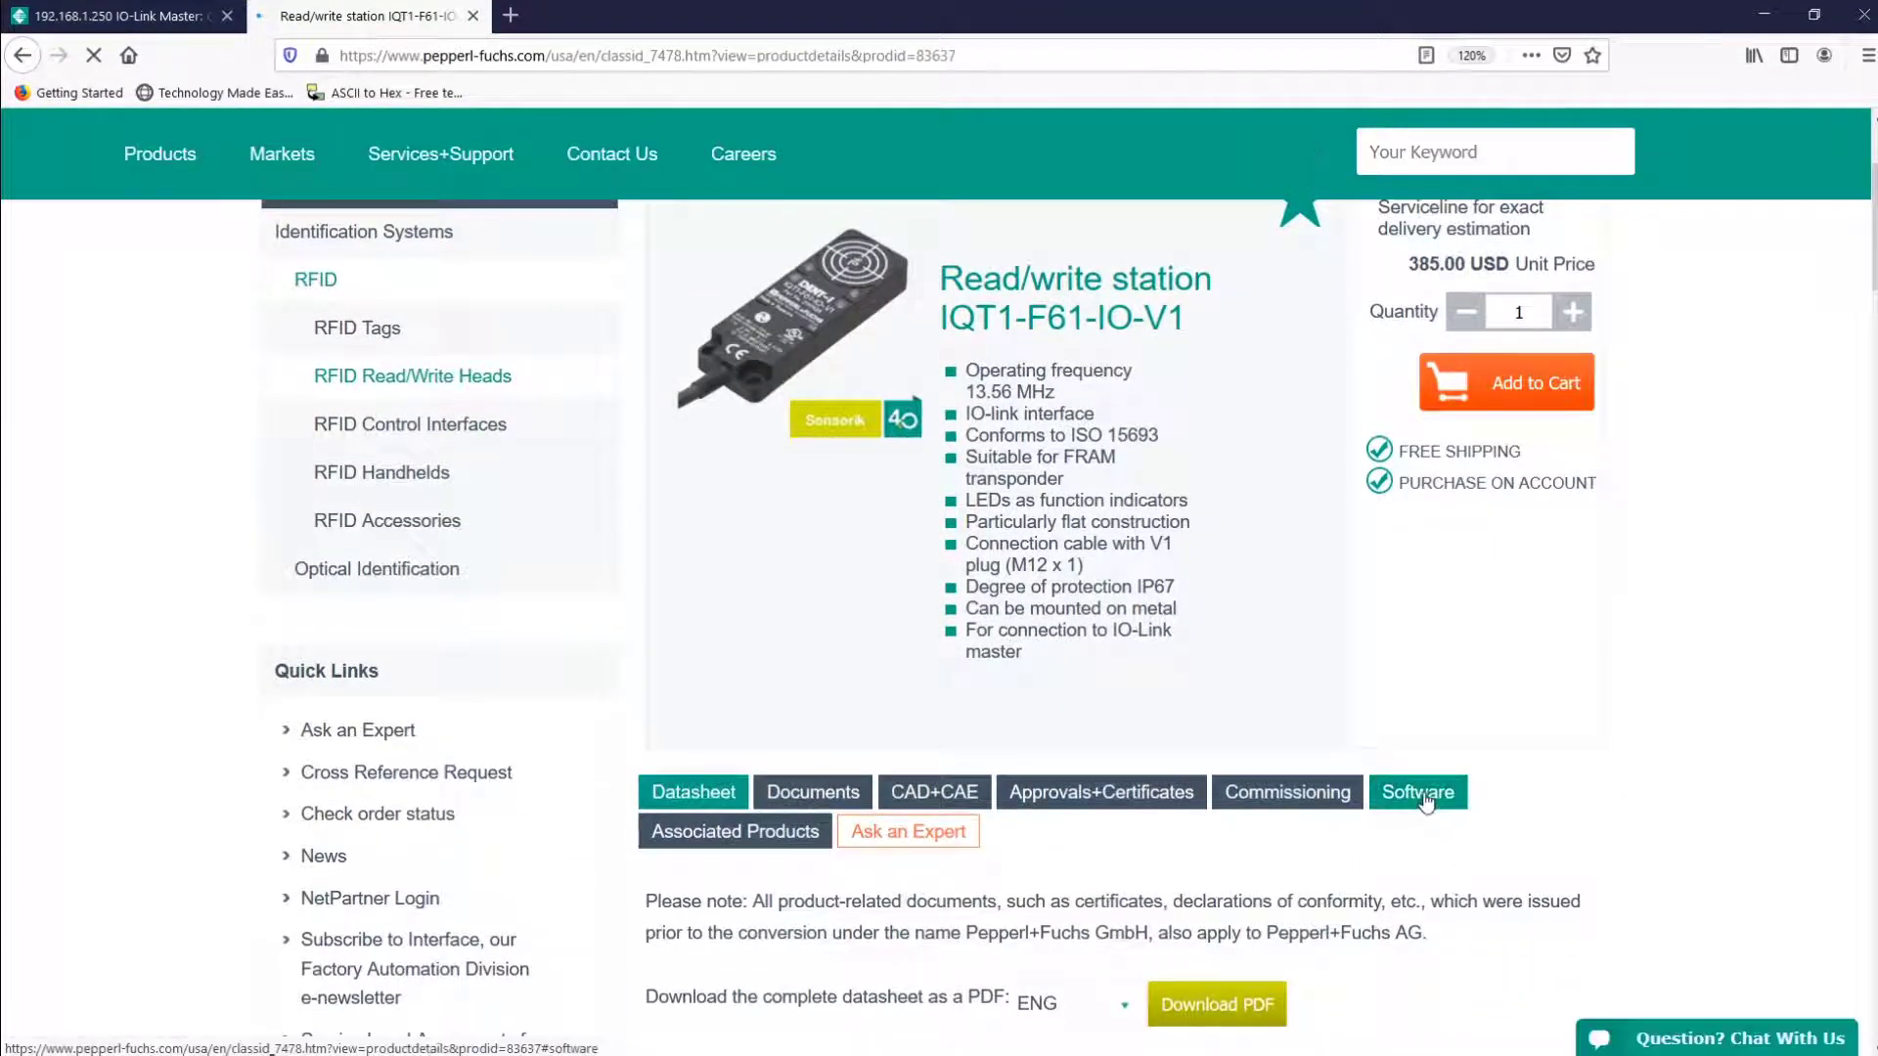
pyautogui.scroll(-2, 1427, 798)
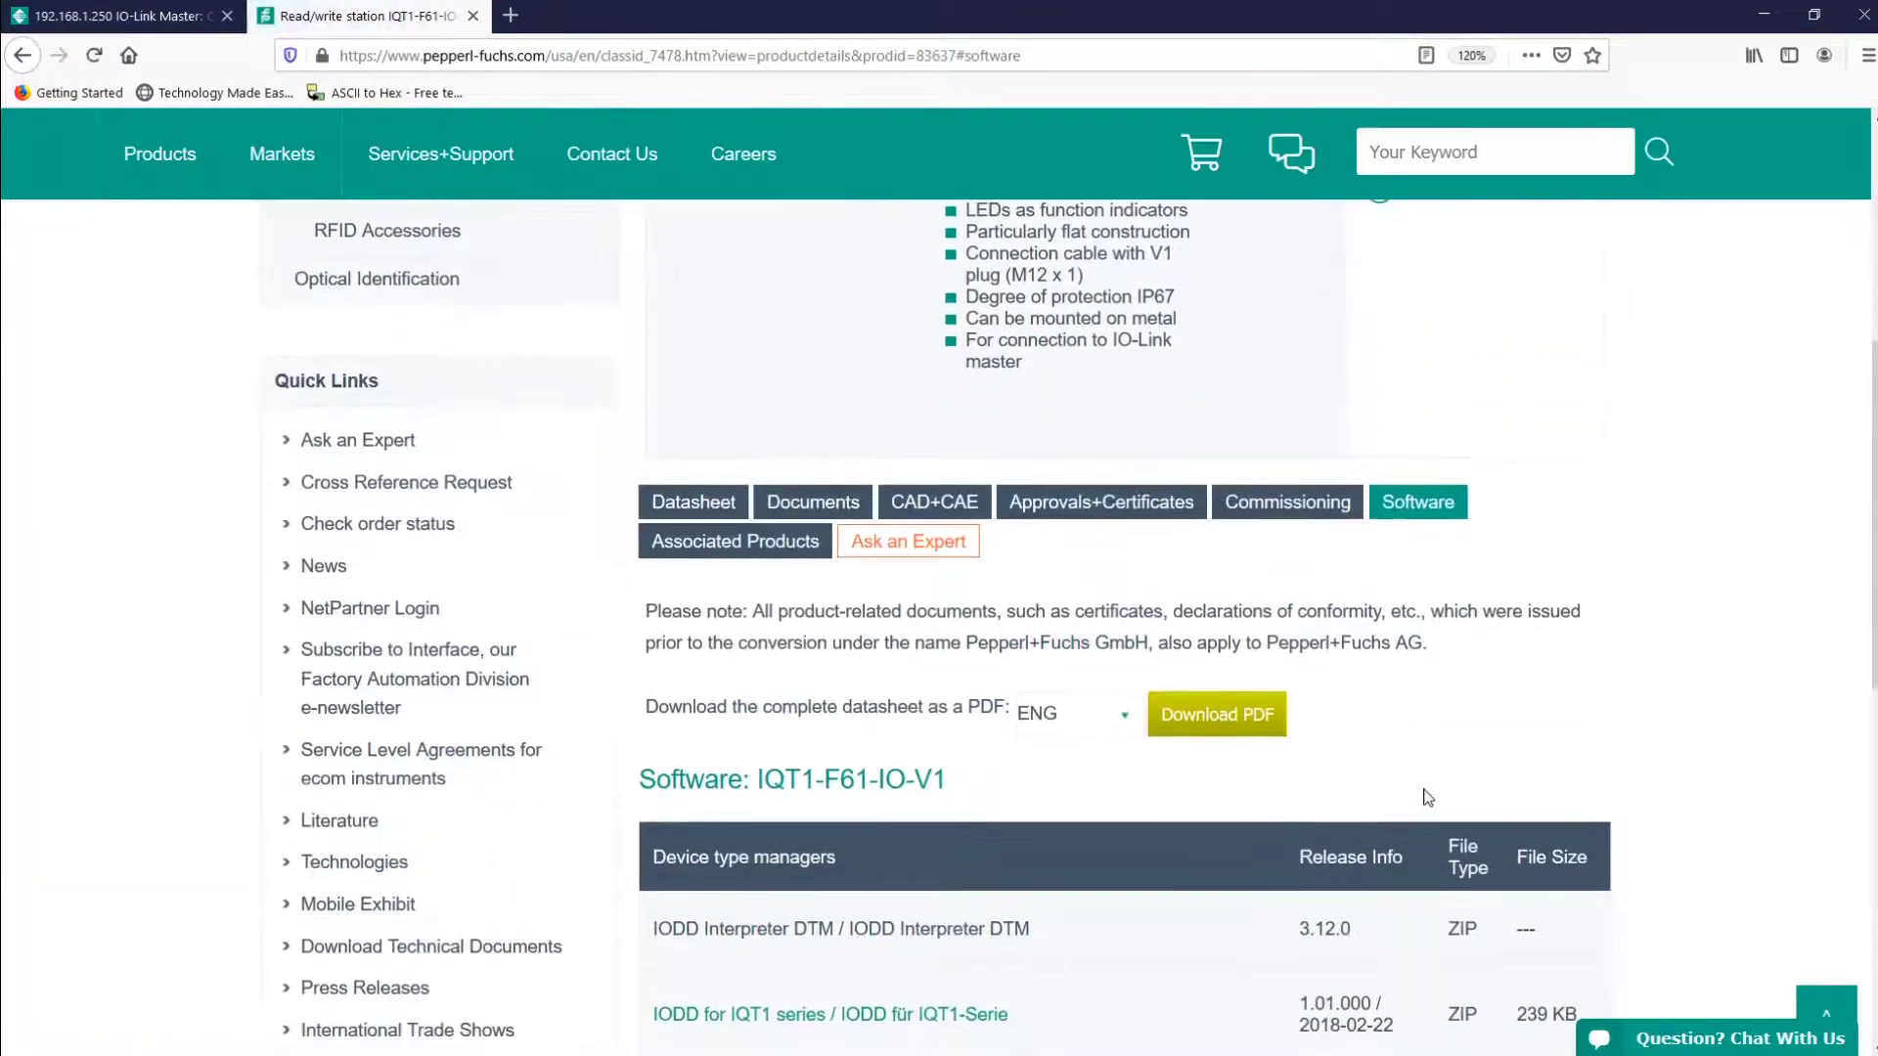
pyautogui.scroll(-5, 1427, 797)
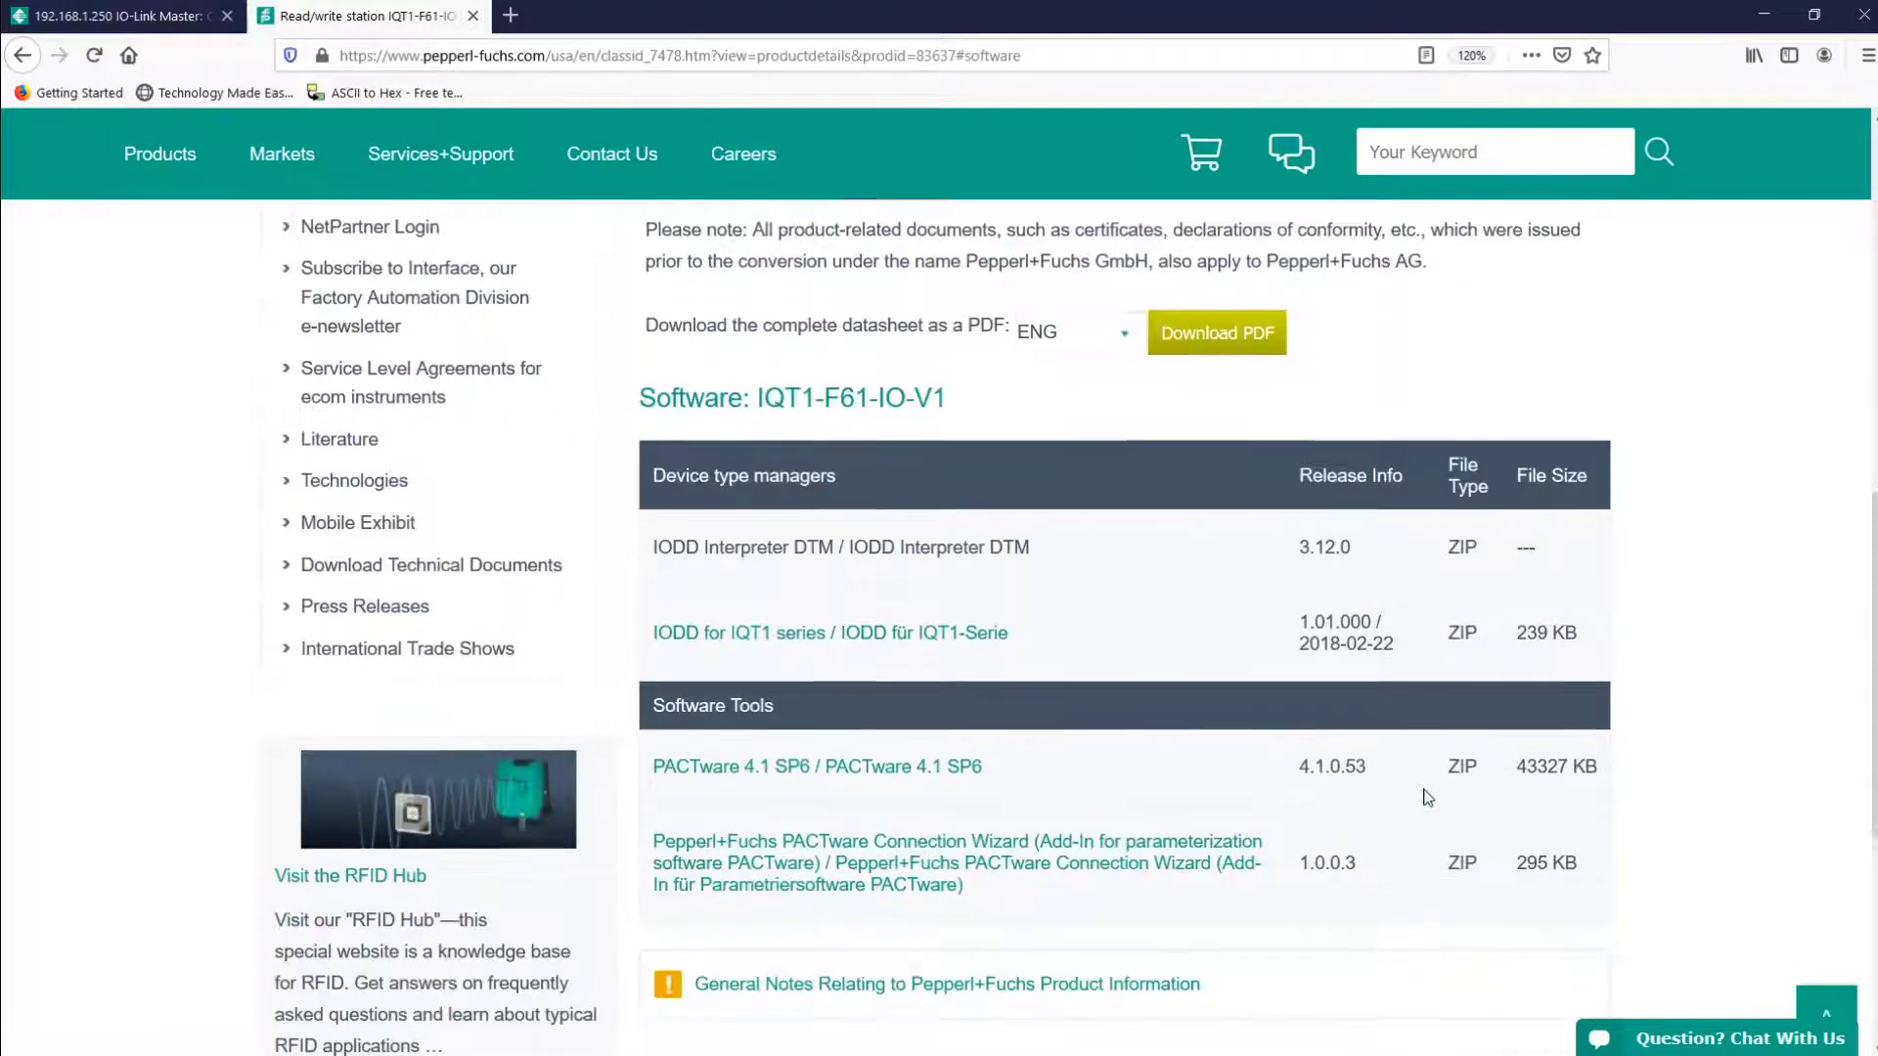
pyautogui.scroll(-1, 1426, 798)
pyautogui.click(832, 553)
pyautogui.click(874, 698)
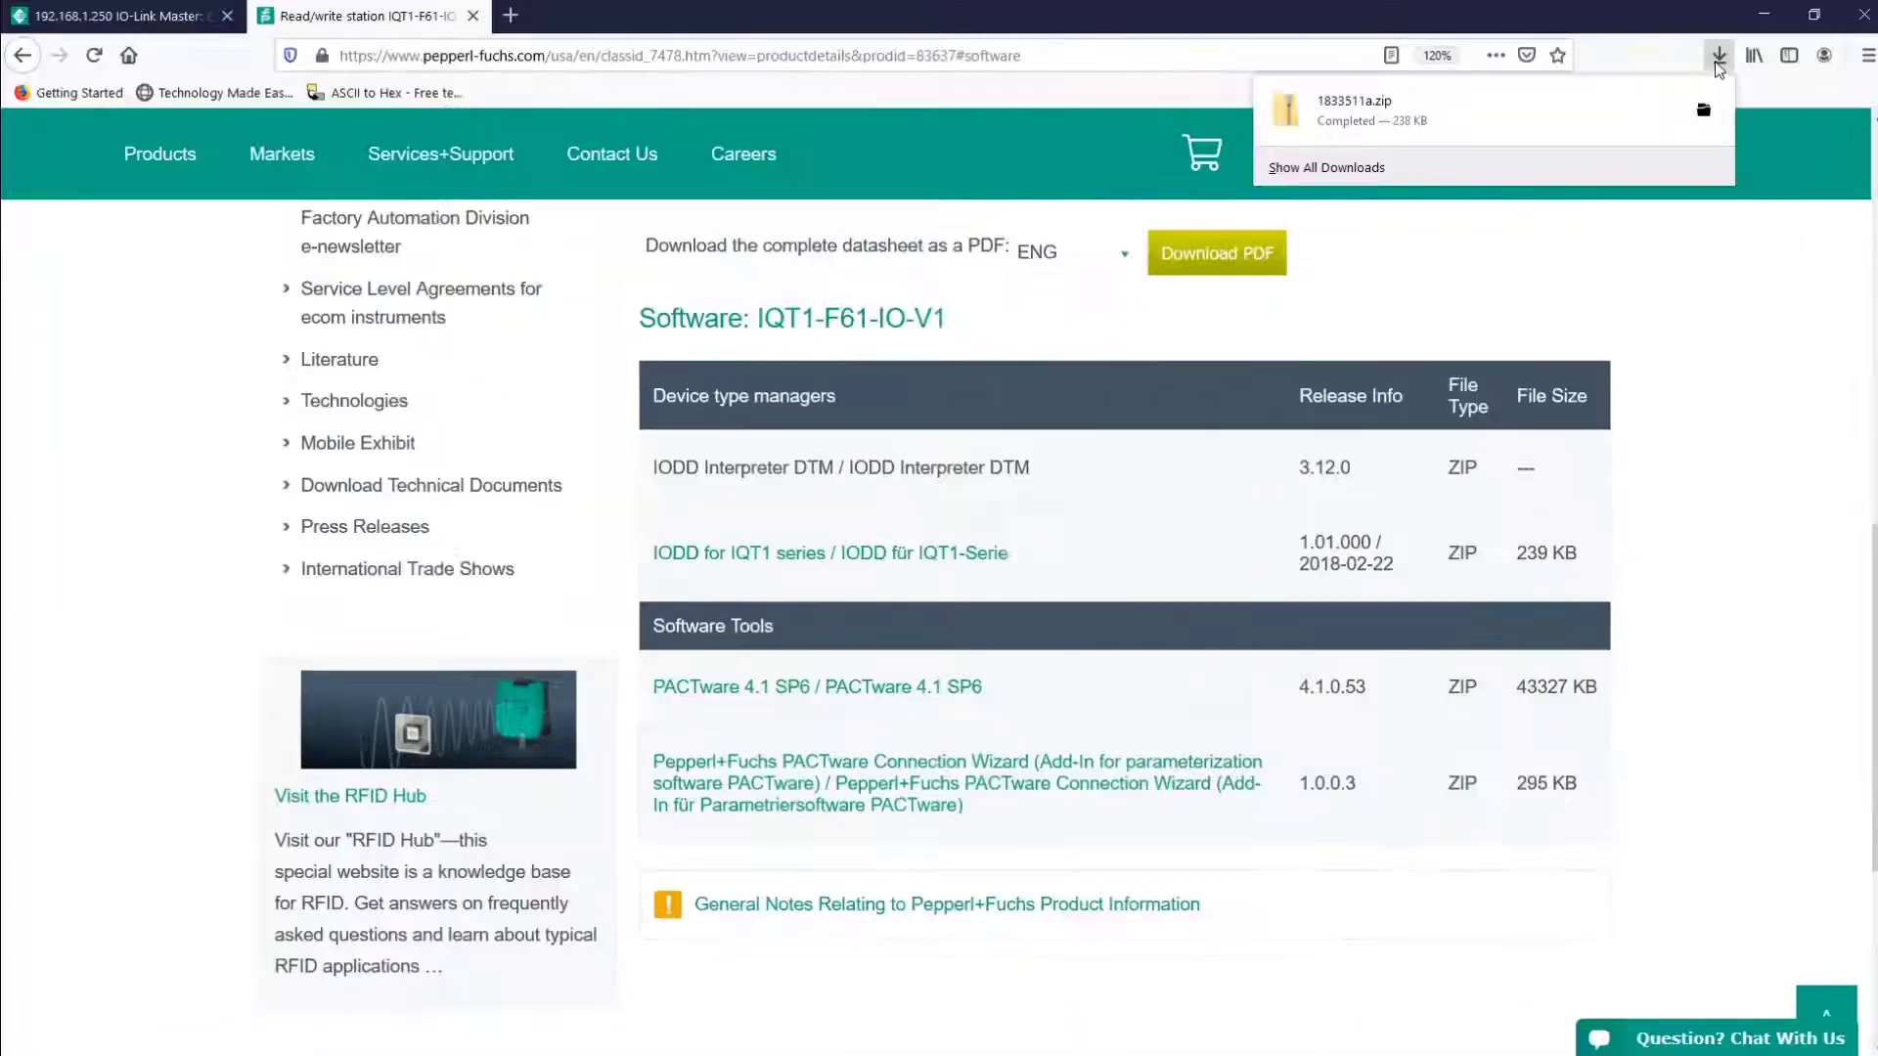
pyautogui.click(1704, 113)
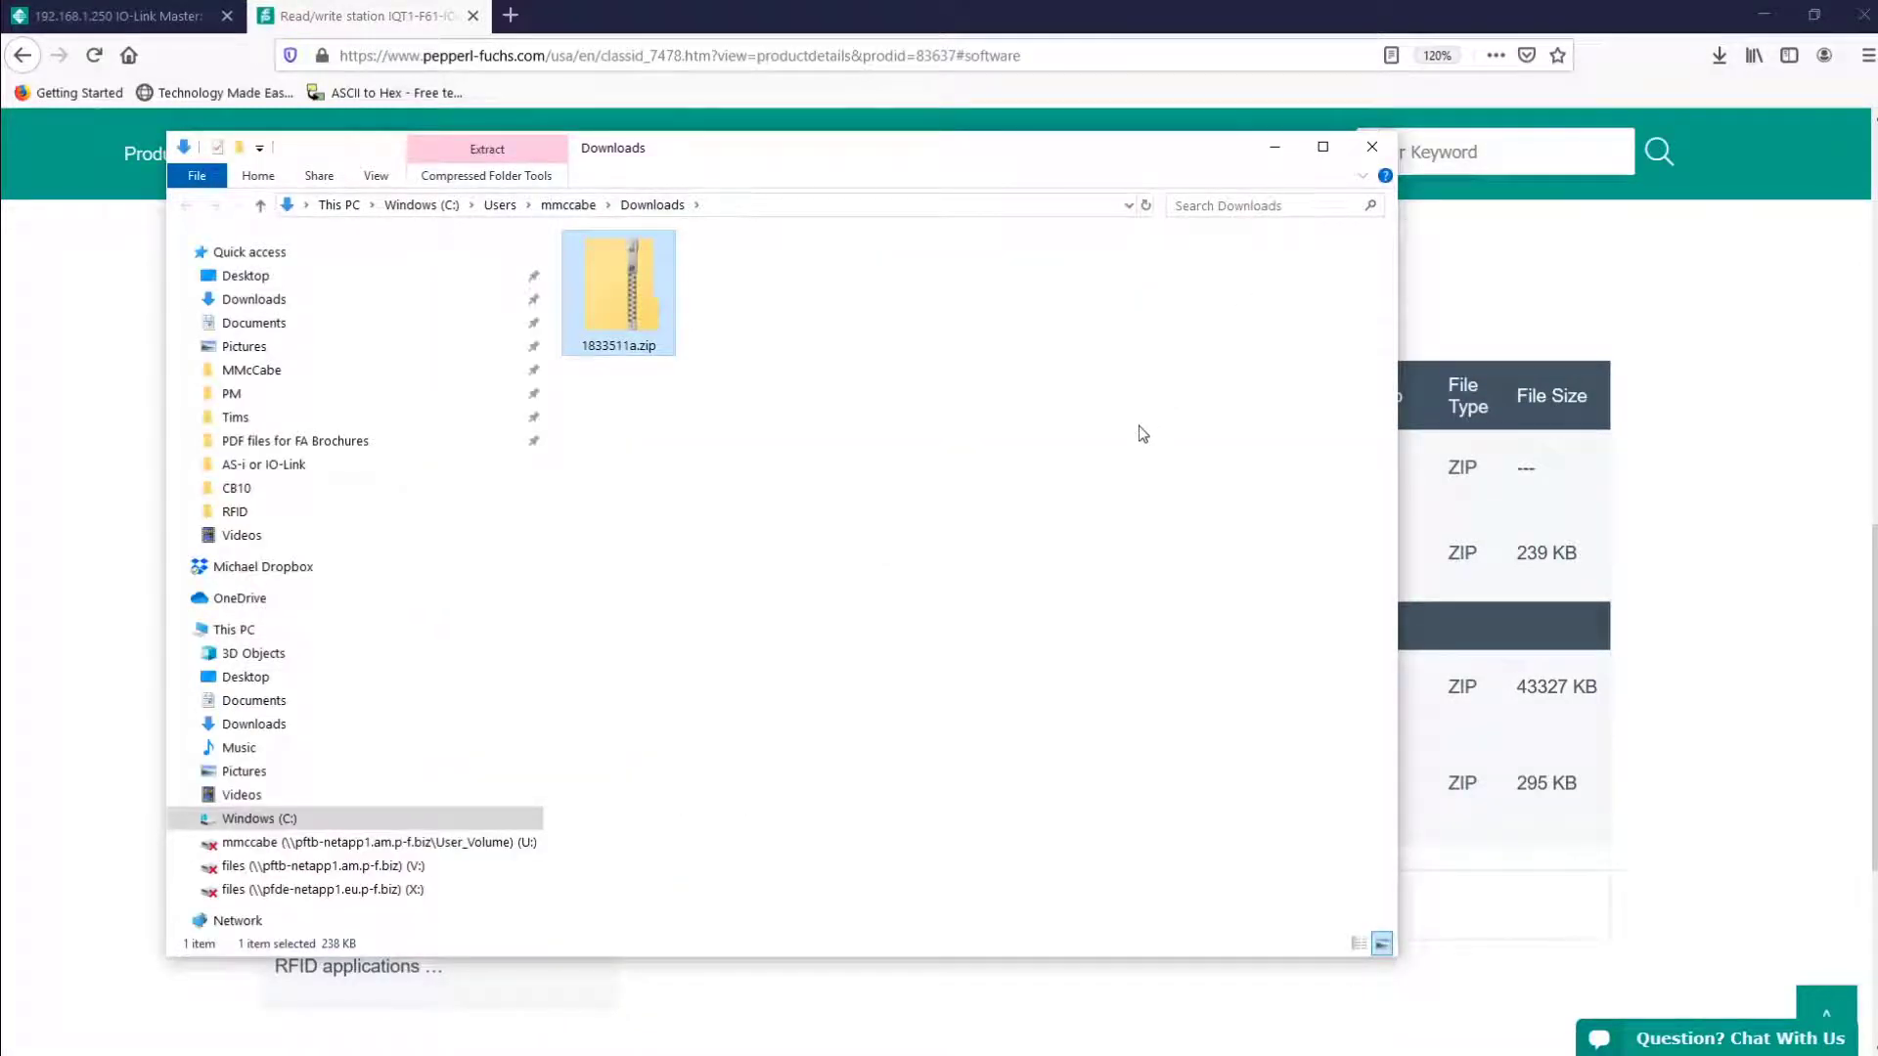
# Step: Open 1833511a.zip, look inside IODDdoc, then go into the IODD11 folder
pyautogui.doubleClick(650, 331)
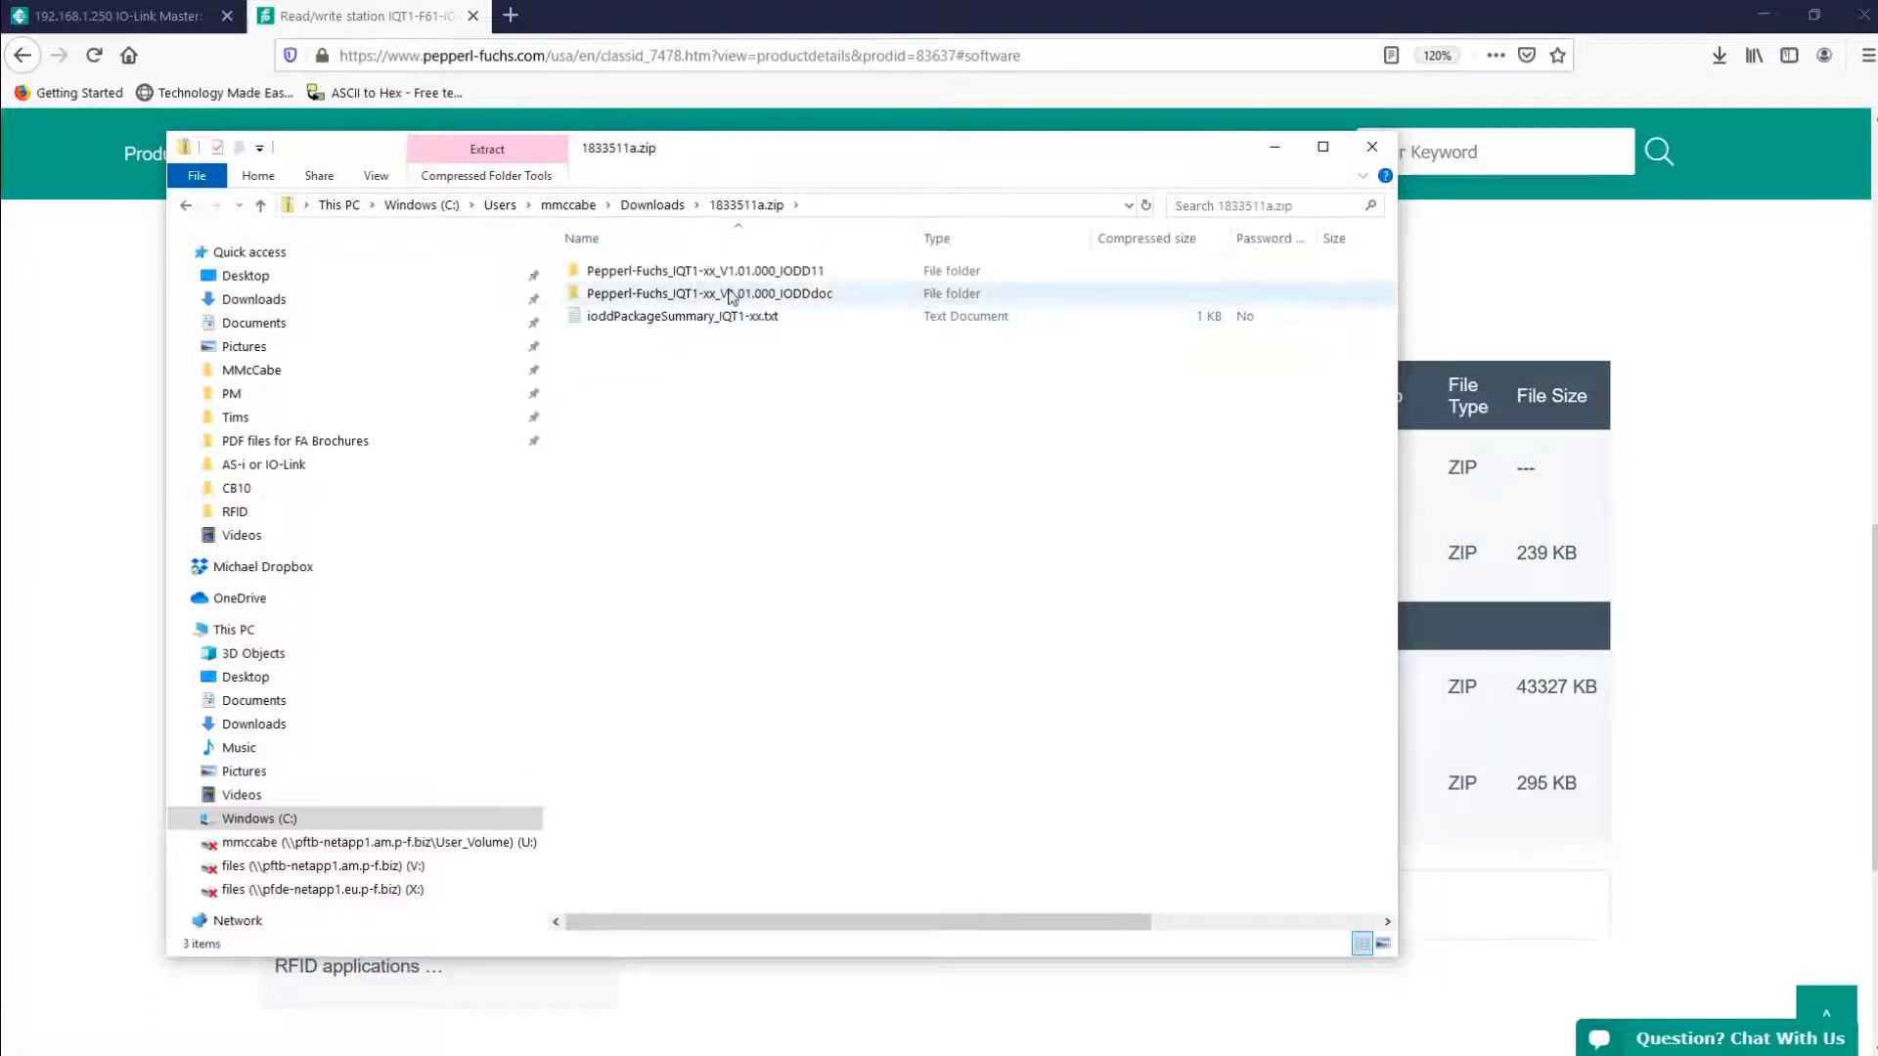
pyautogui.doubleClick(785, 294)
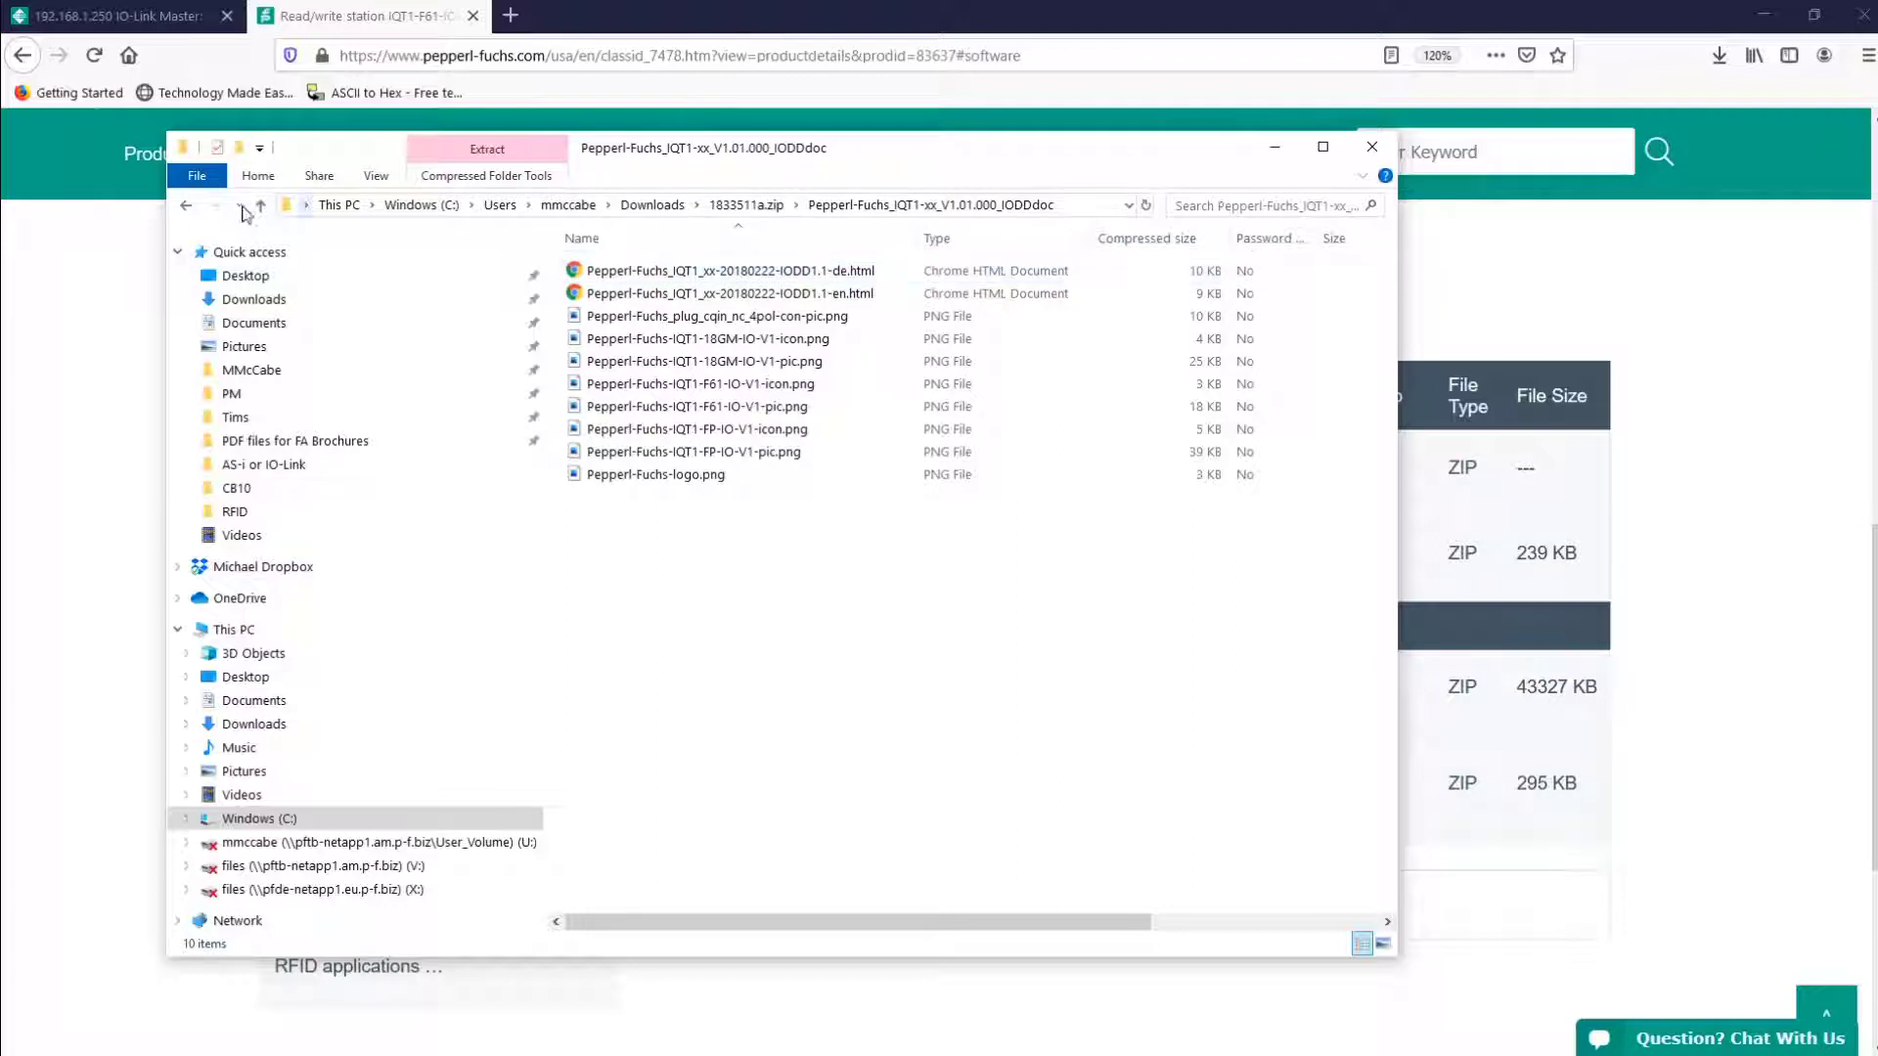
pyautogui.click(186, 207)
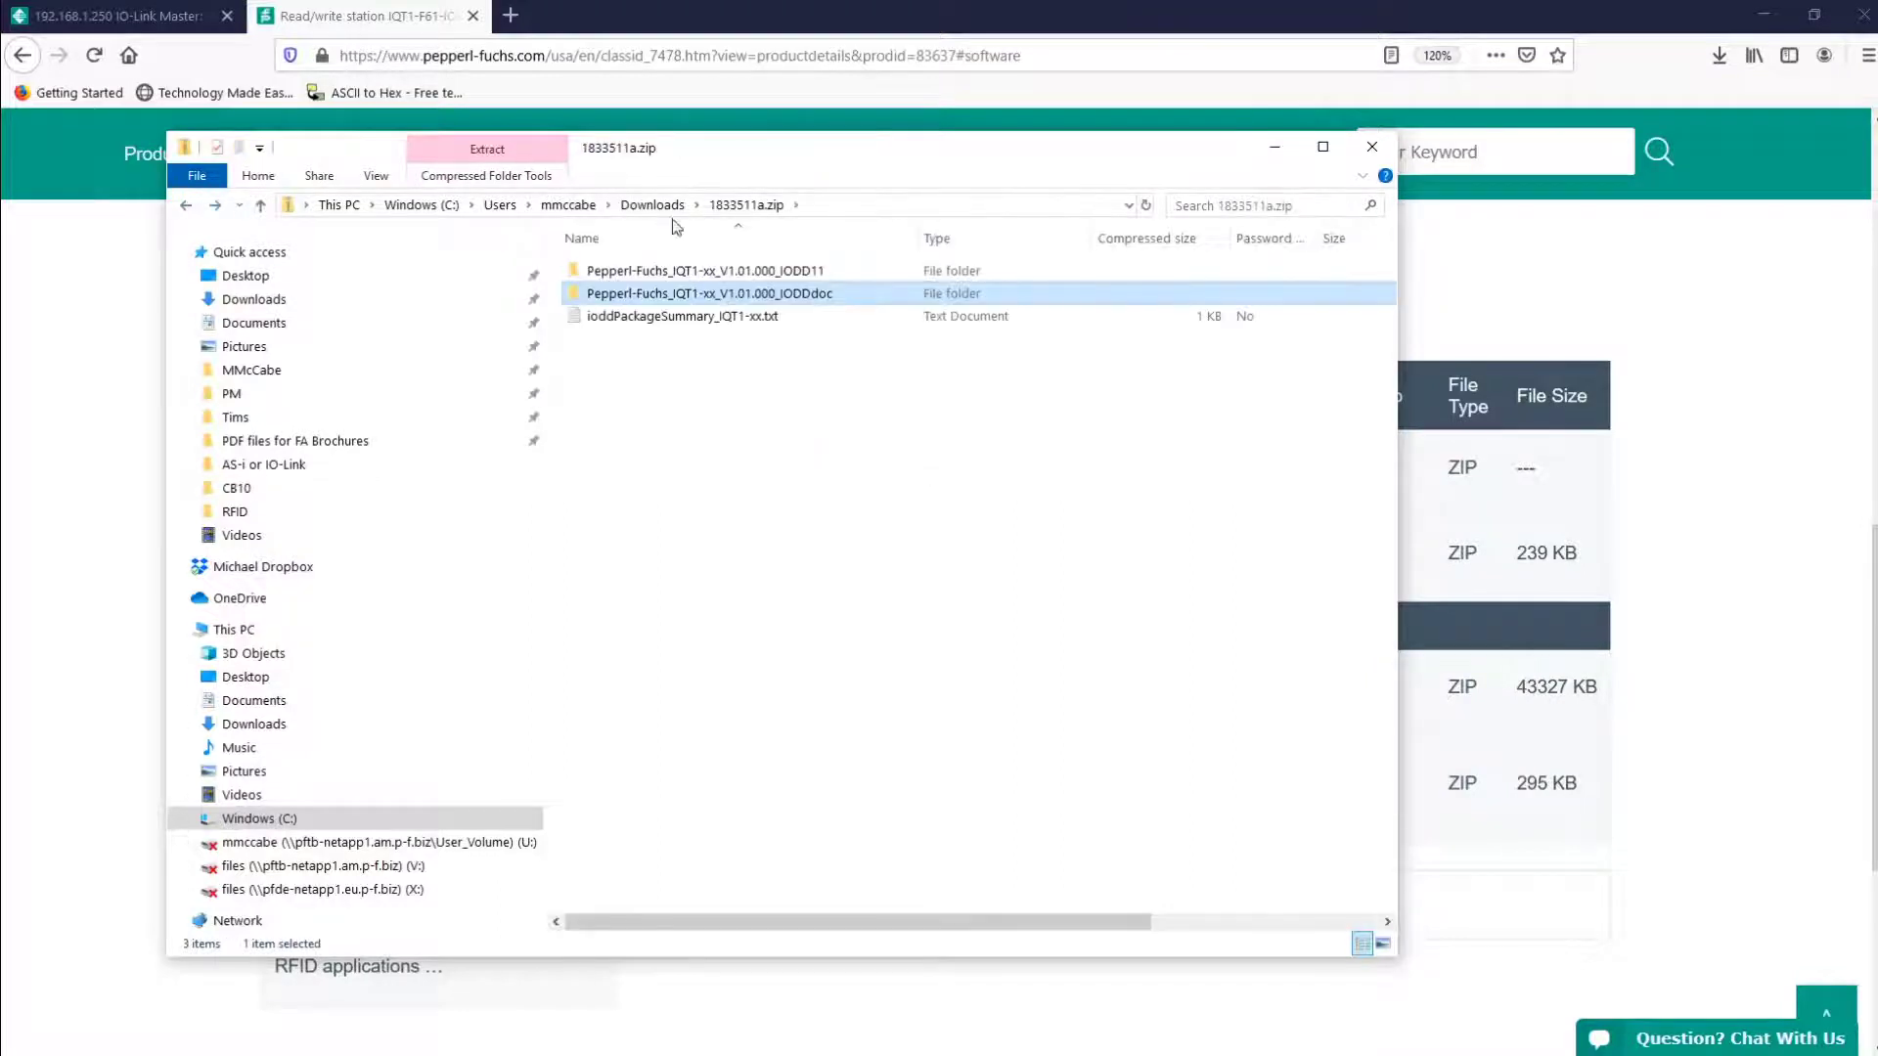
pyautogui.doubleClick(724, 274)
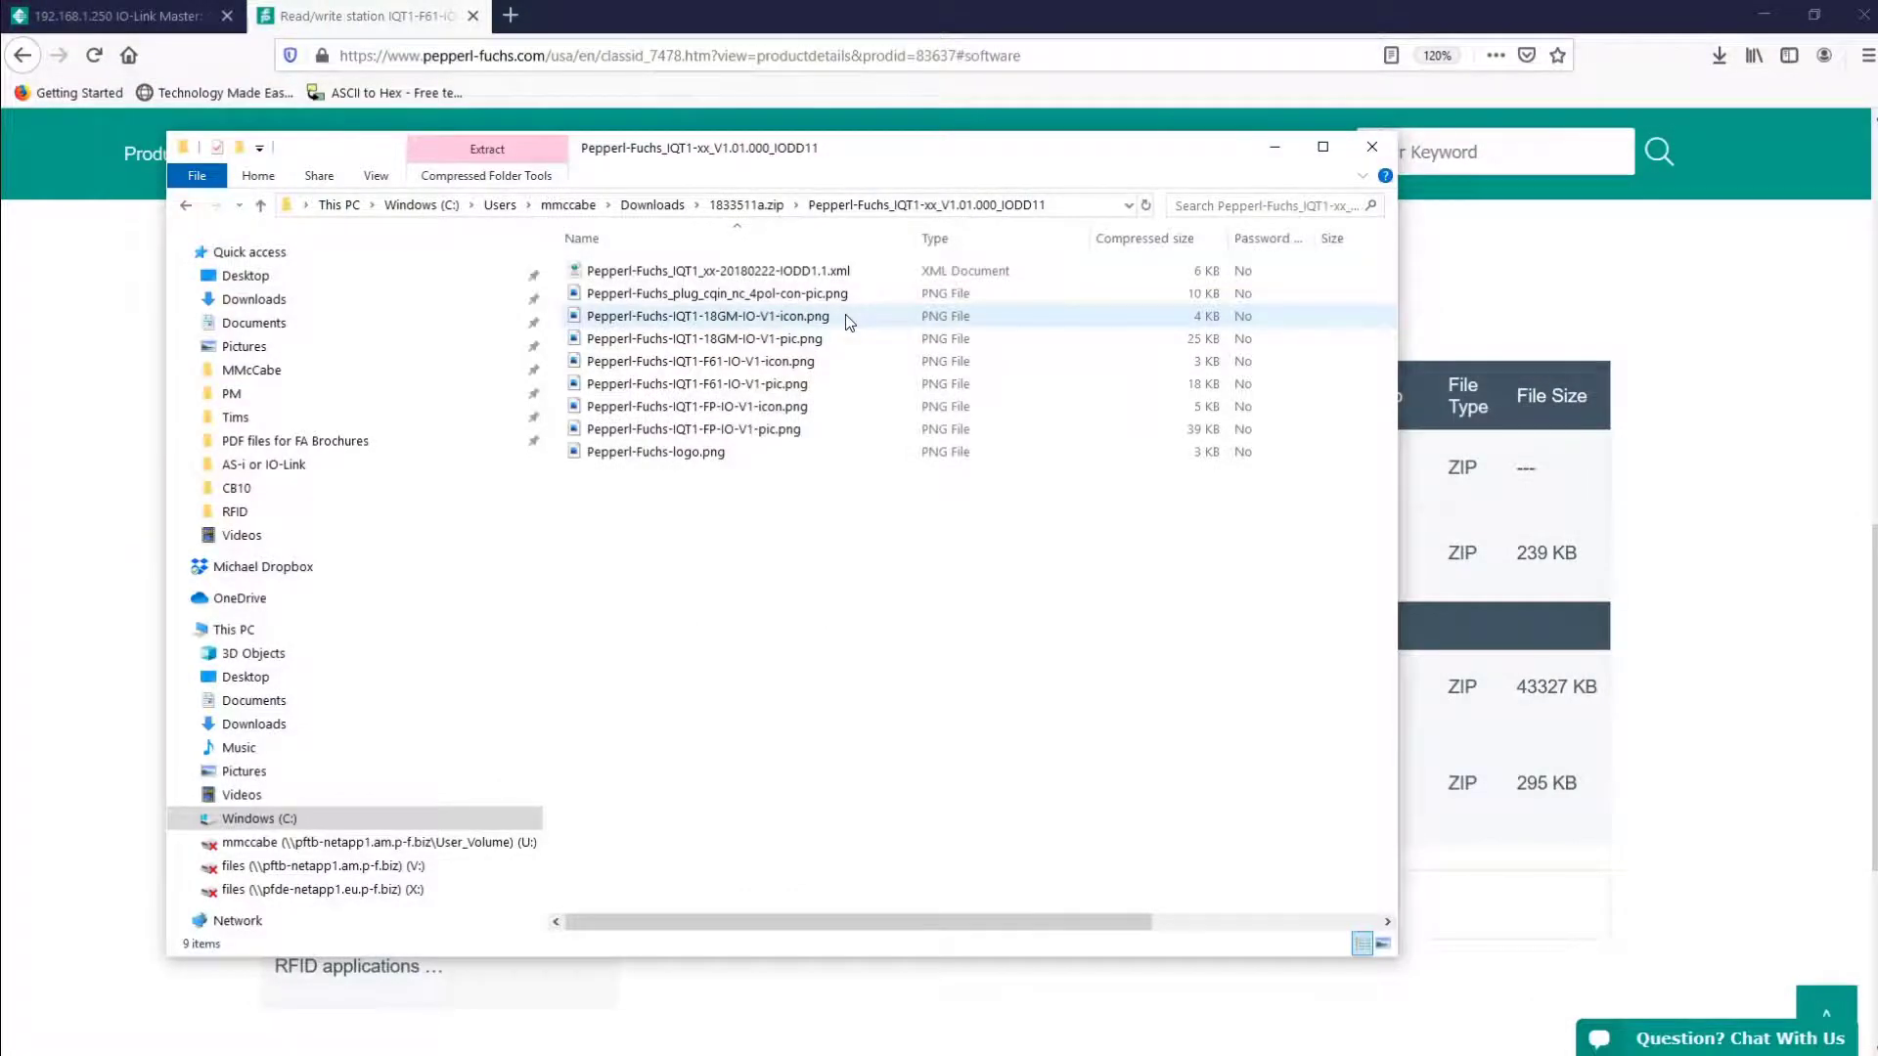
# Step: Delete the two 18GM and two FP image files, keeping the F61 images and XML
pyautogui.moveTo(845, 314); pyautogui.dragTo(847, 355)
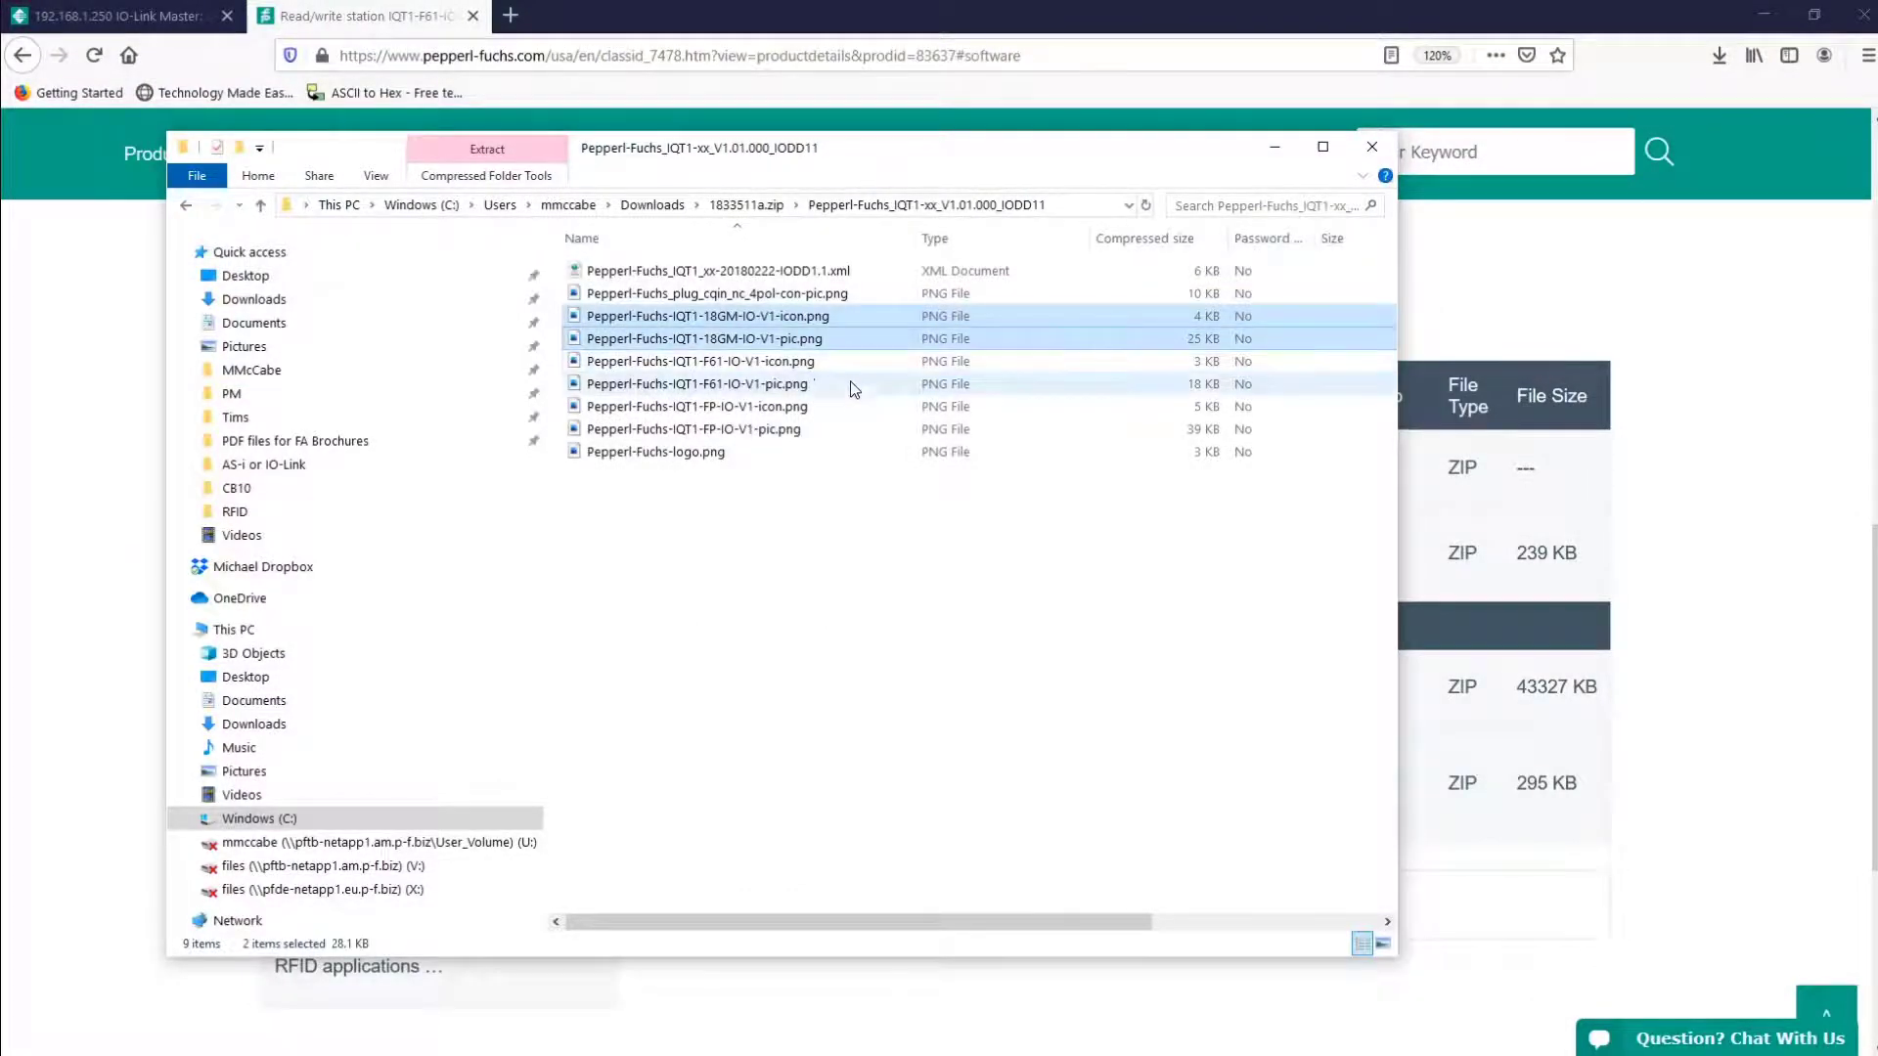
pyautogui.keyDown('ctrl'); pyautogui.click(853, 411); pyautogui.keyUp('ctrl')
pyautogui.keyDown('ctrl'); pyautogui.click(853, 426); pyautogui.keyUp('ctrl')
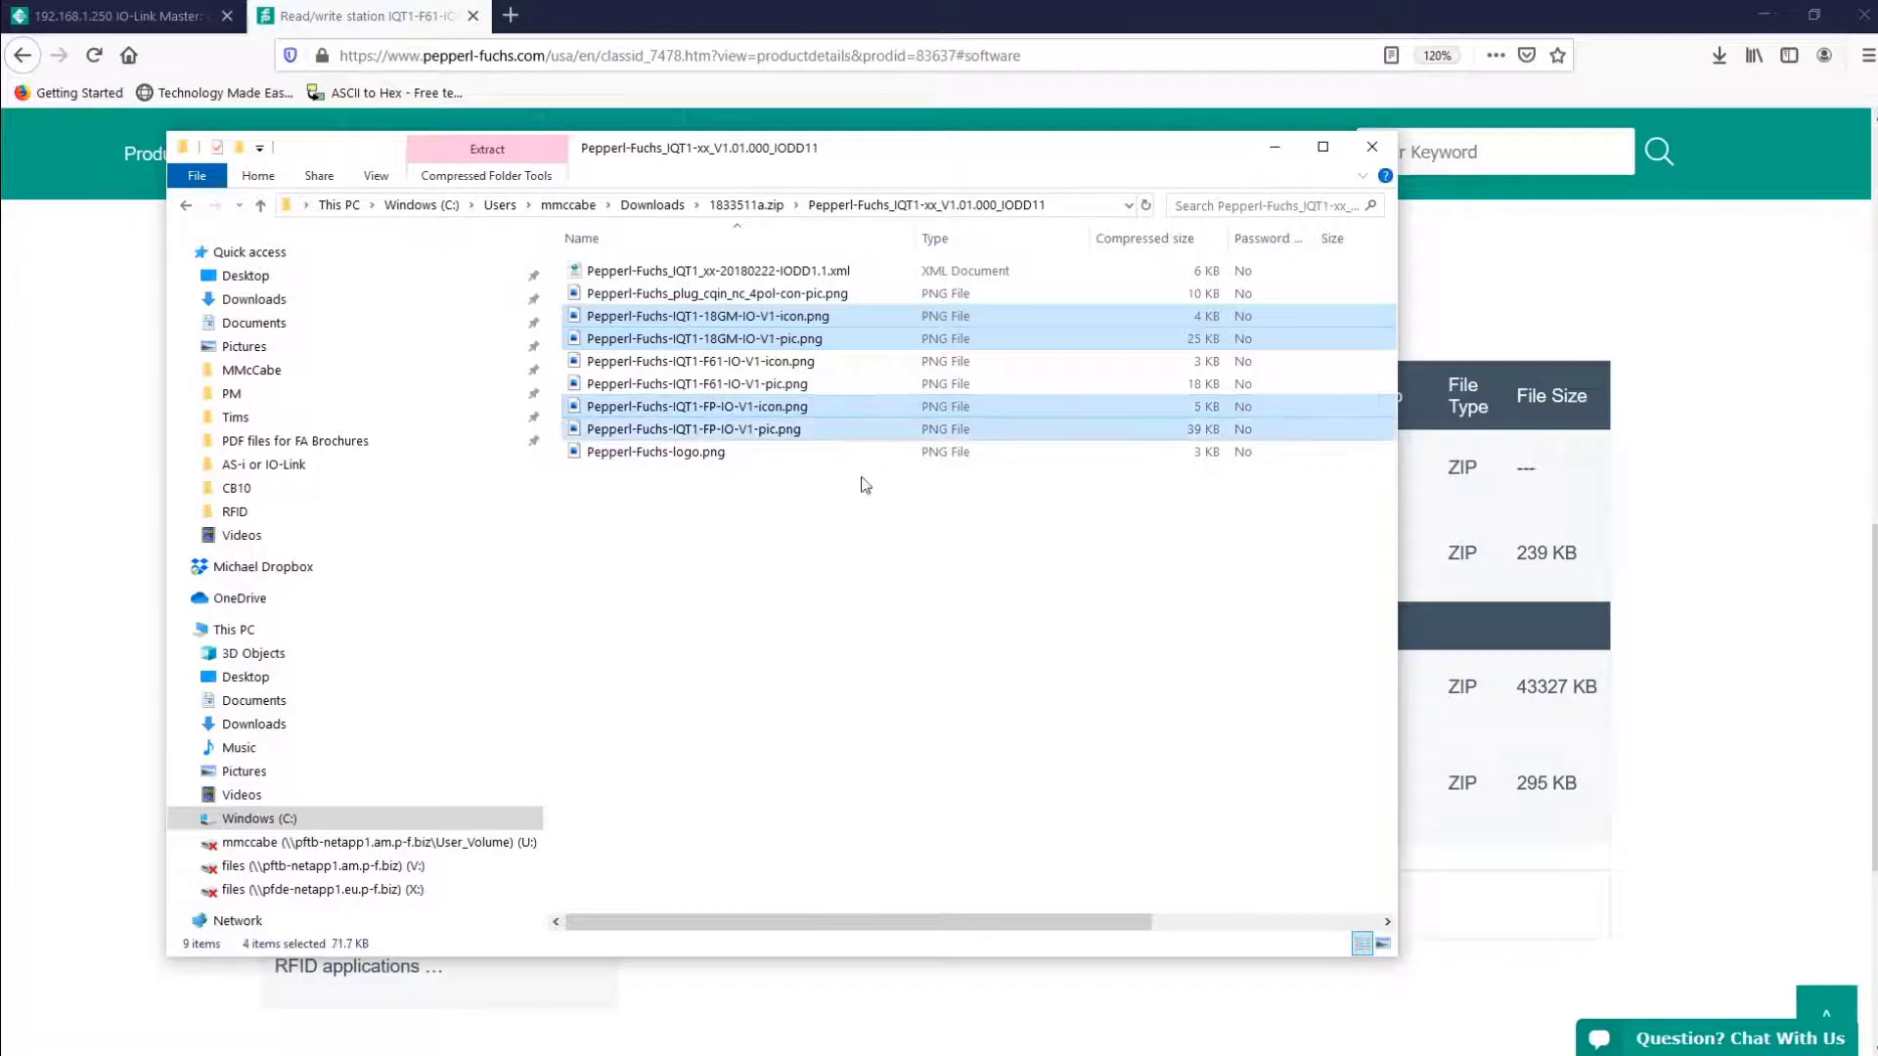
pyautogui.press('Delete')
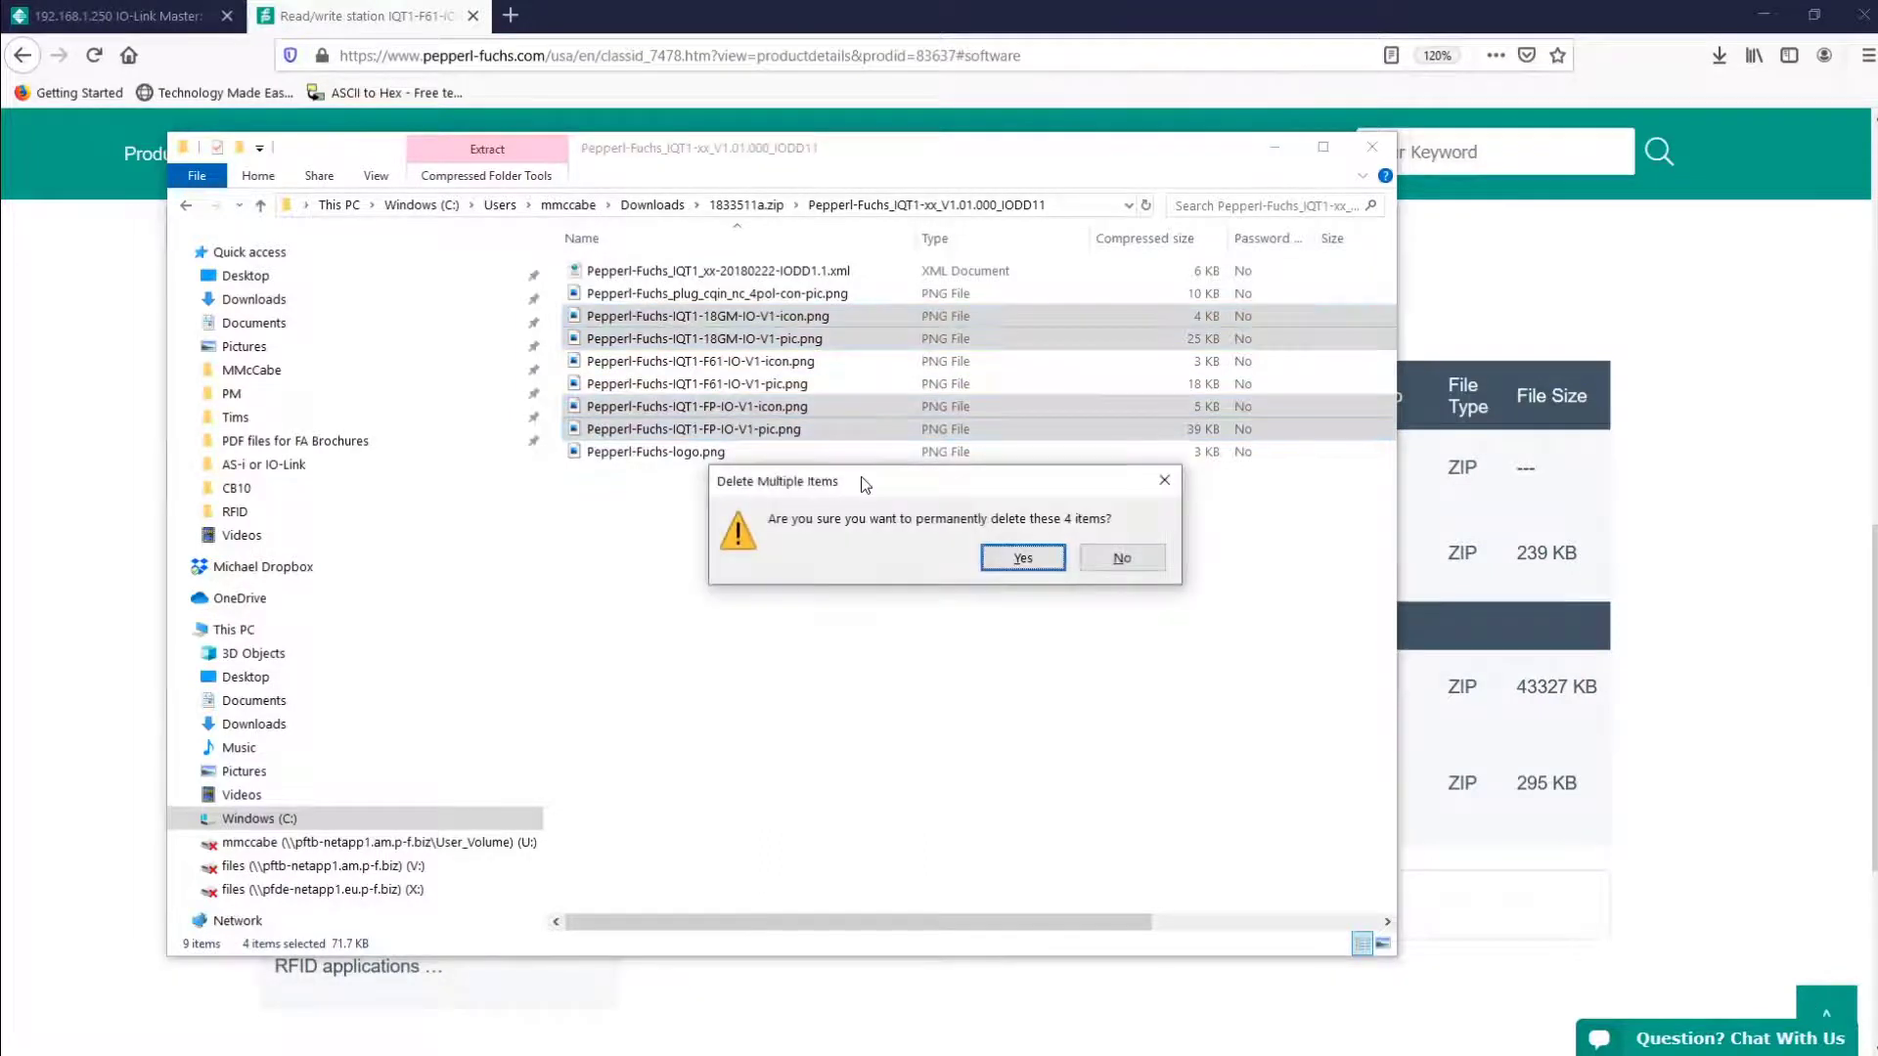
pyautogui.click(1002, 564)
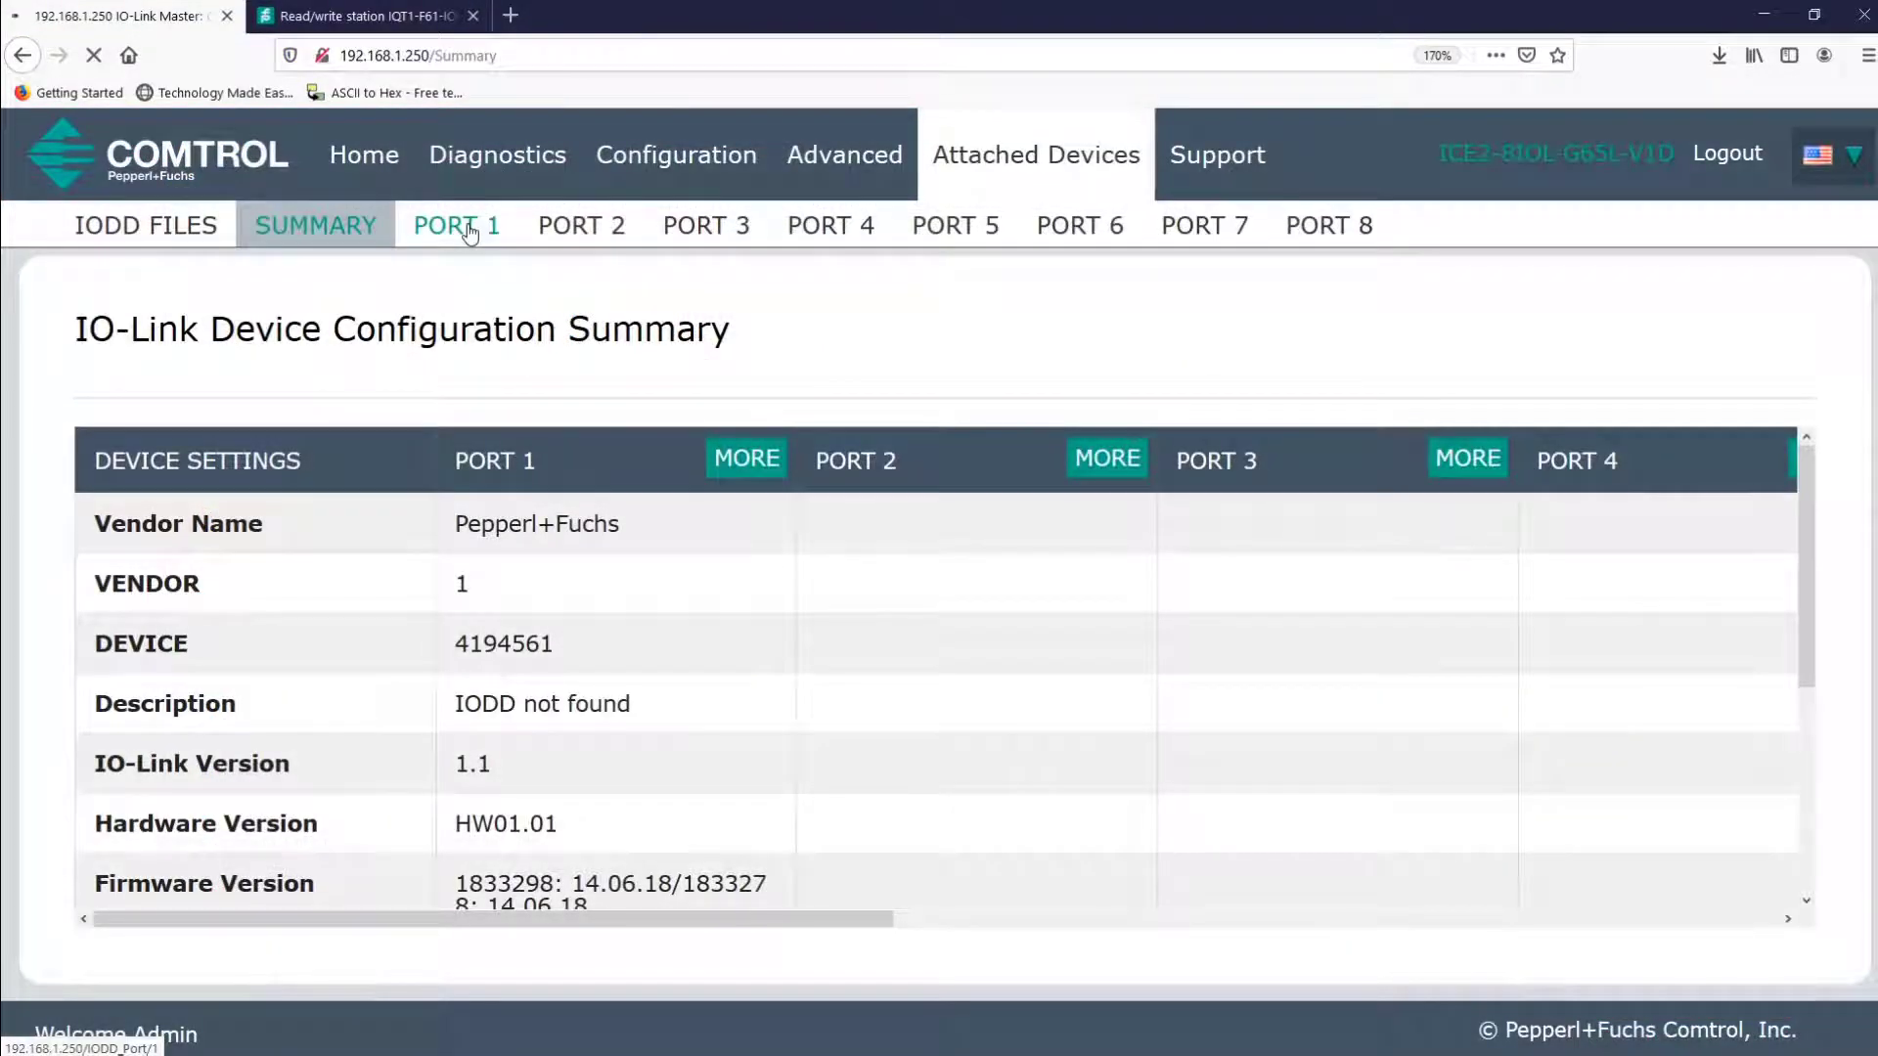
# Step: Acknowledge Port 1's missing-IODD warning, then upload Pepperl-Fuchs_IQT1_xx-20180222-IODD1.1.xml, overwriting the existing copy
pyautogui.click(471, 232)
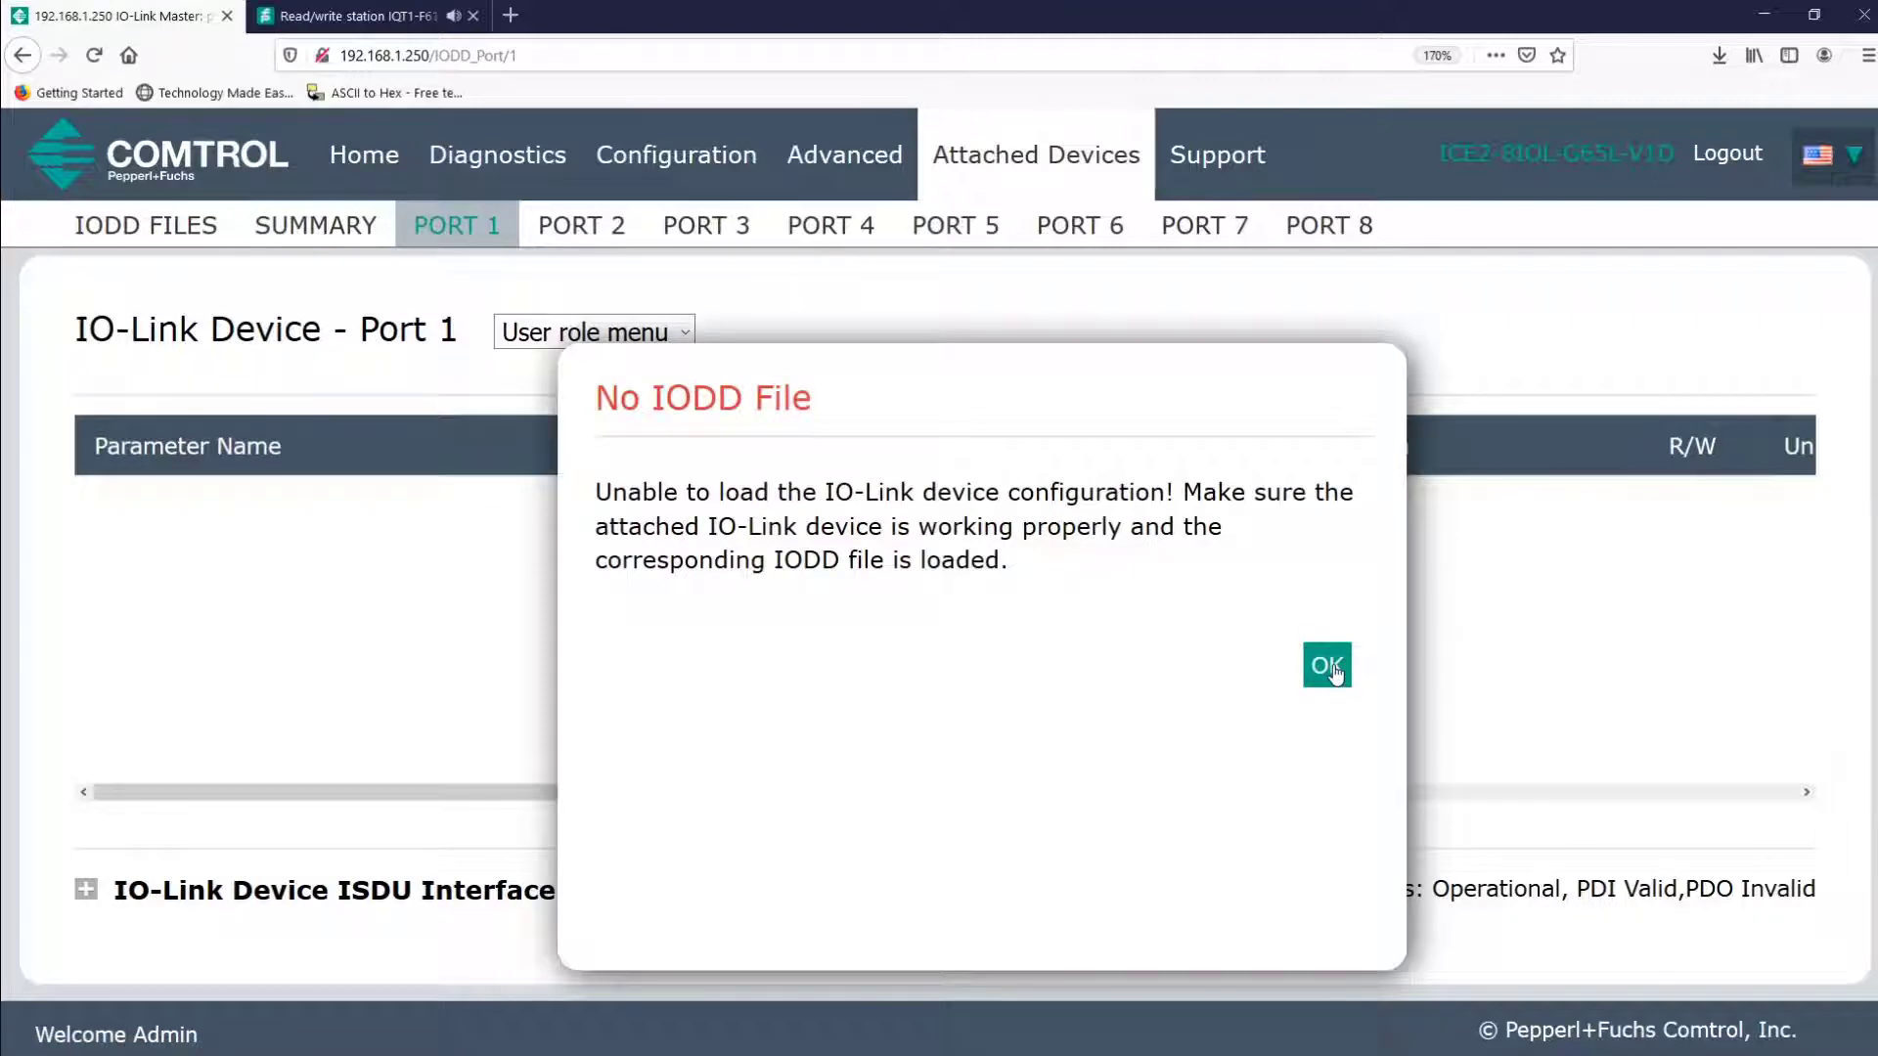
pyautogui.click(1327, 667)
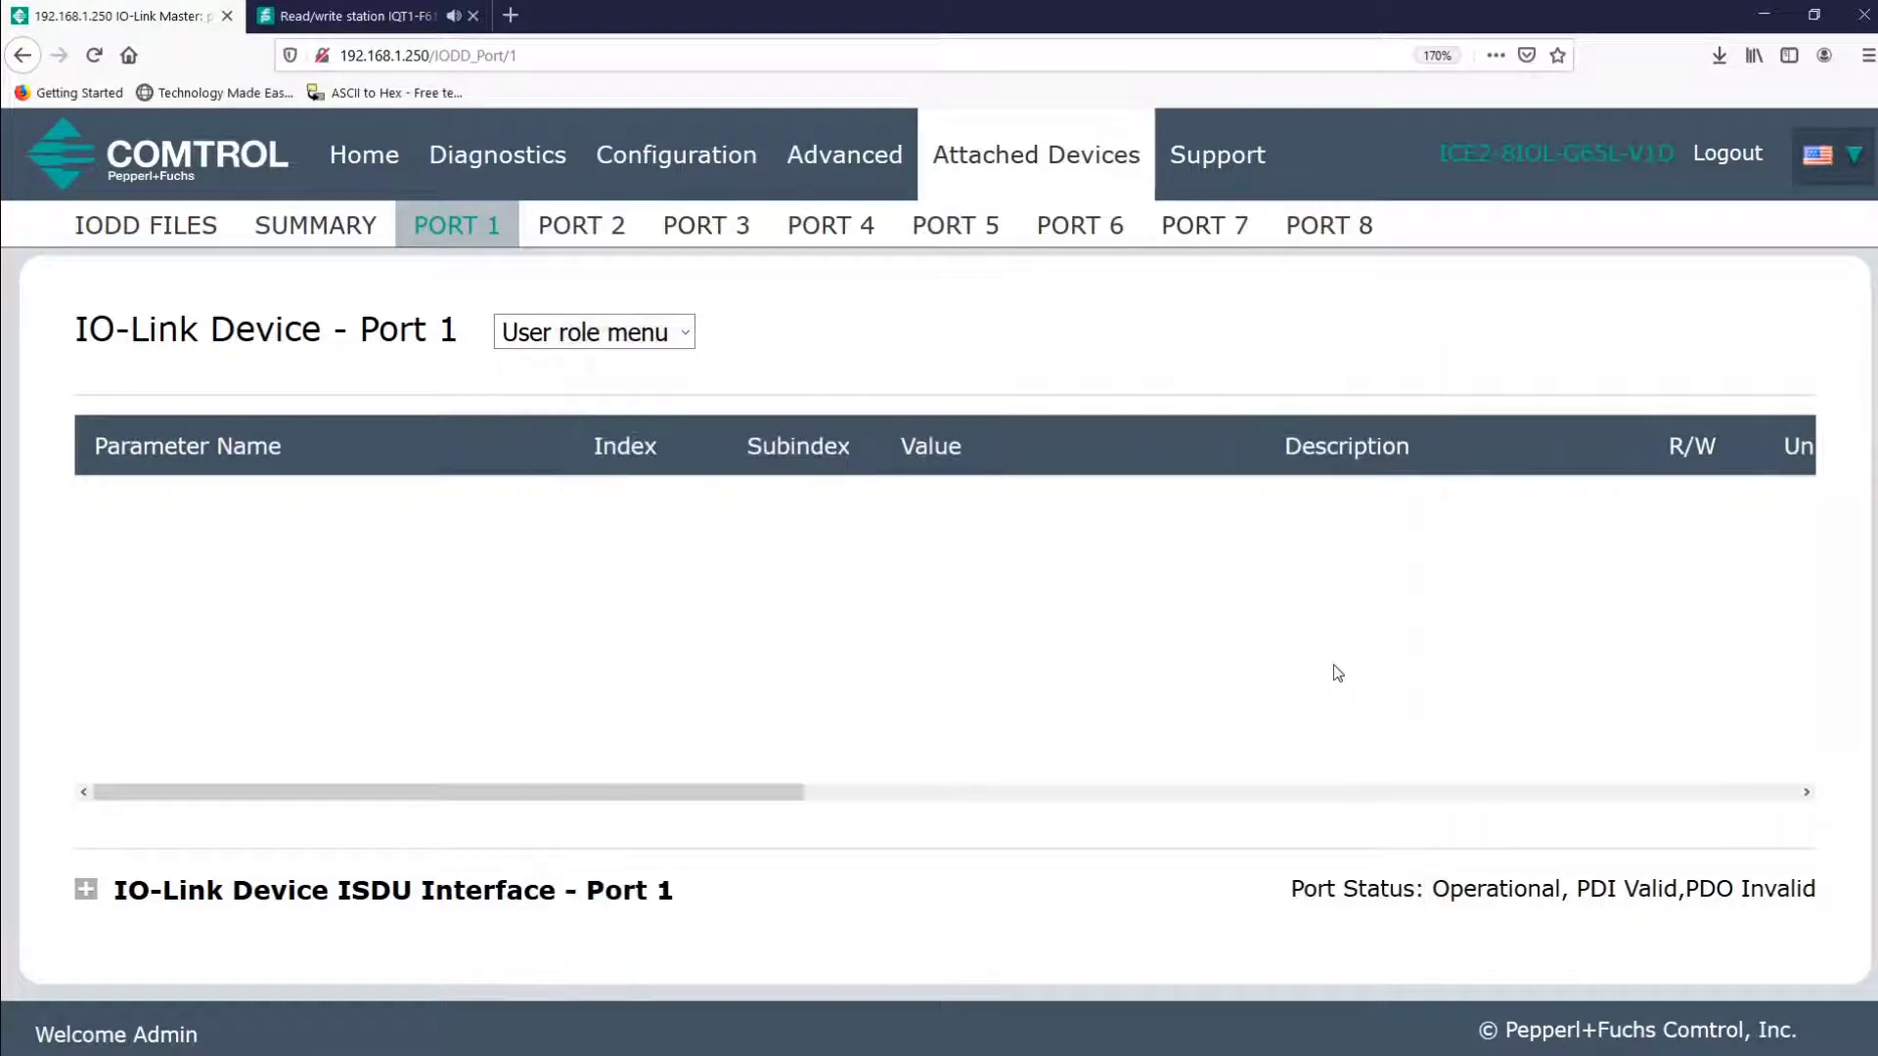
pyautogui.click(202, 234)
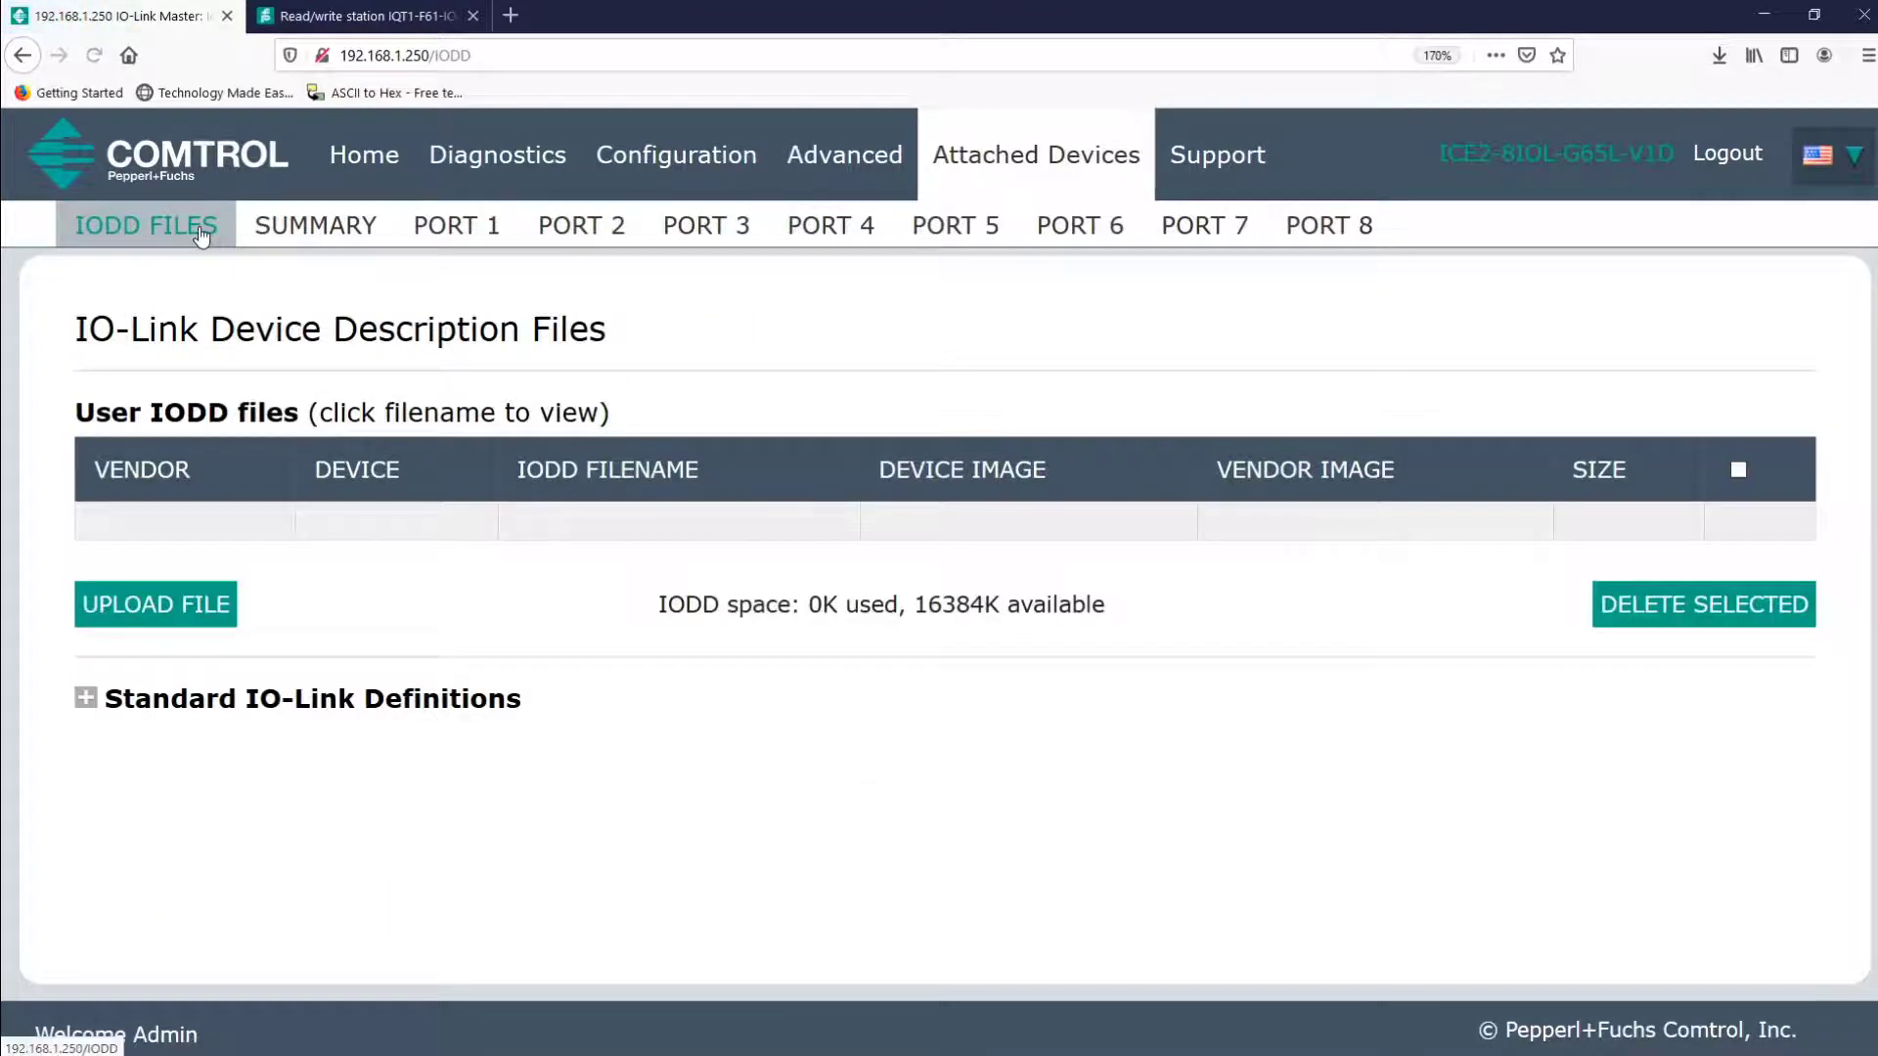
pyautogui.click(196, 604)
pyautogui.click(1194, 662)
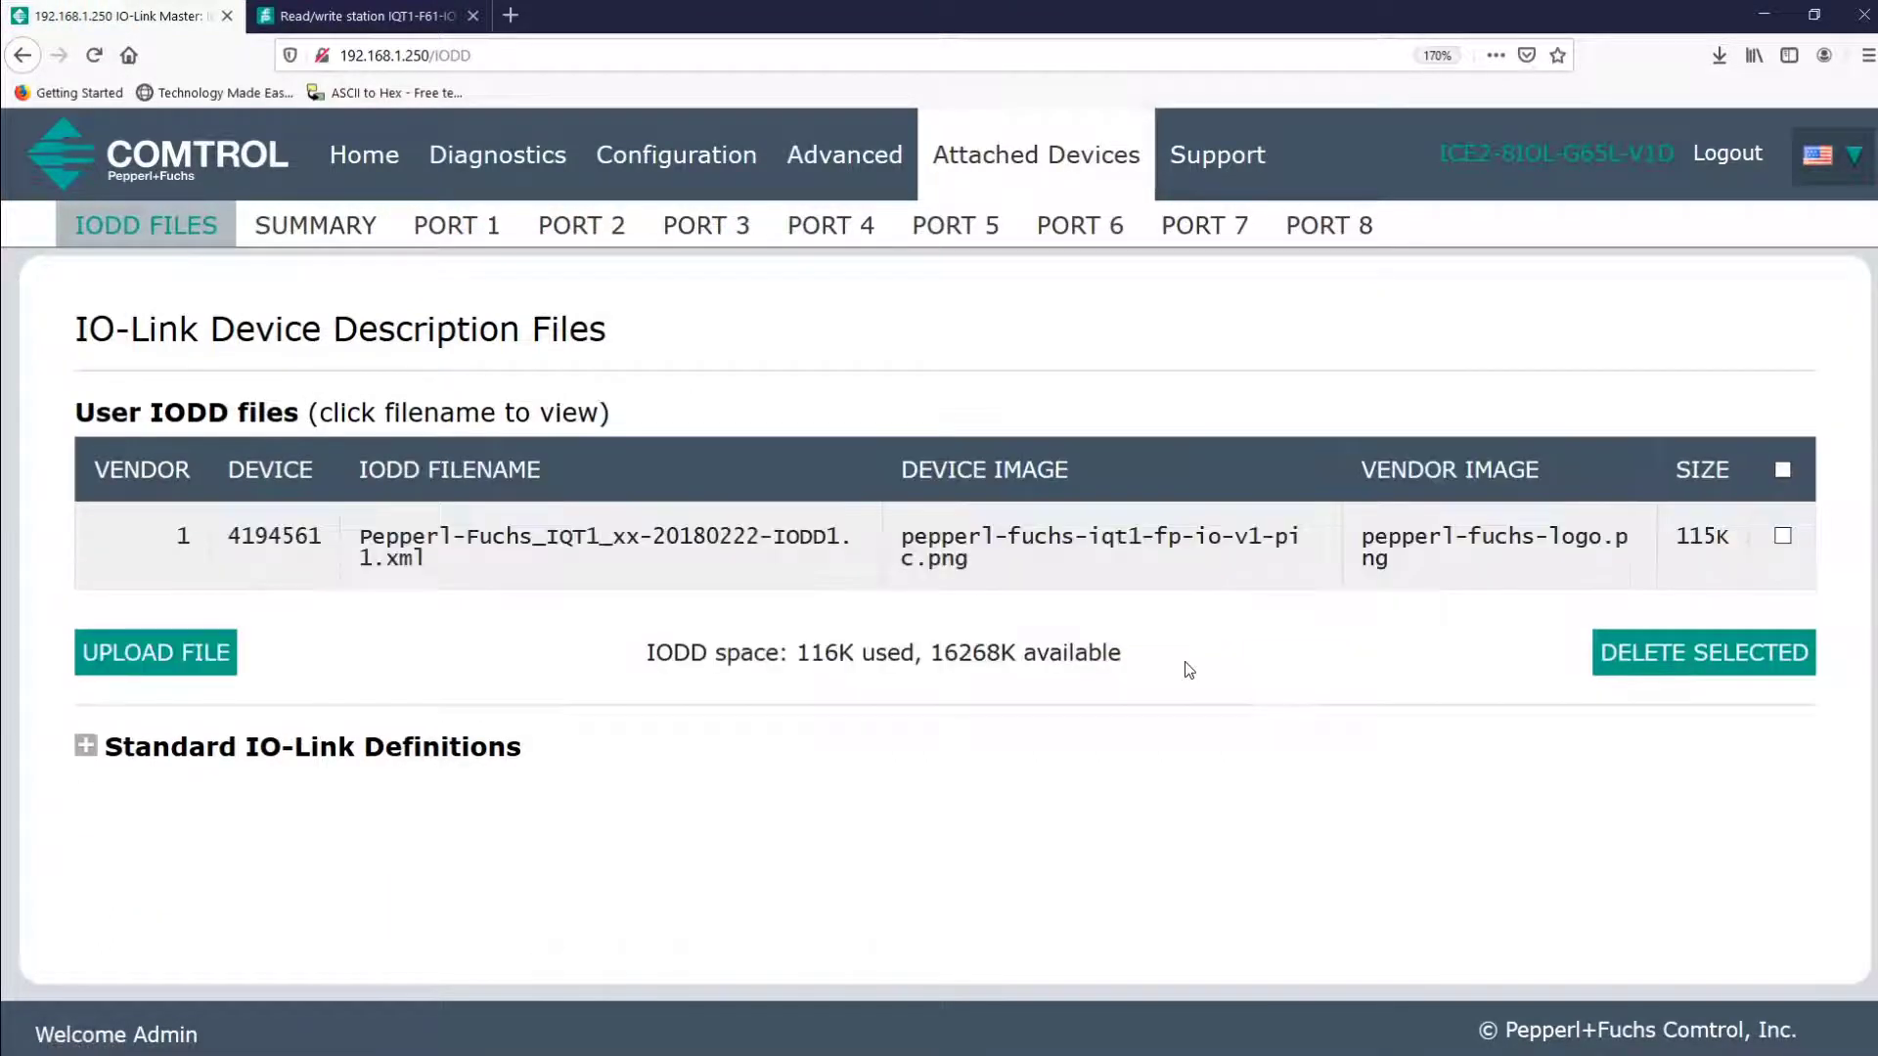
# Step: Switch Port 1 to the Process Data view showing Read successful 0, Task active 1, Error 0
pyautogui.click(494, 233)
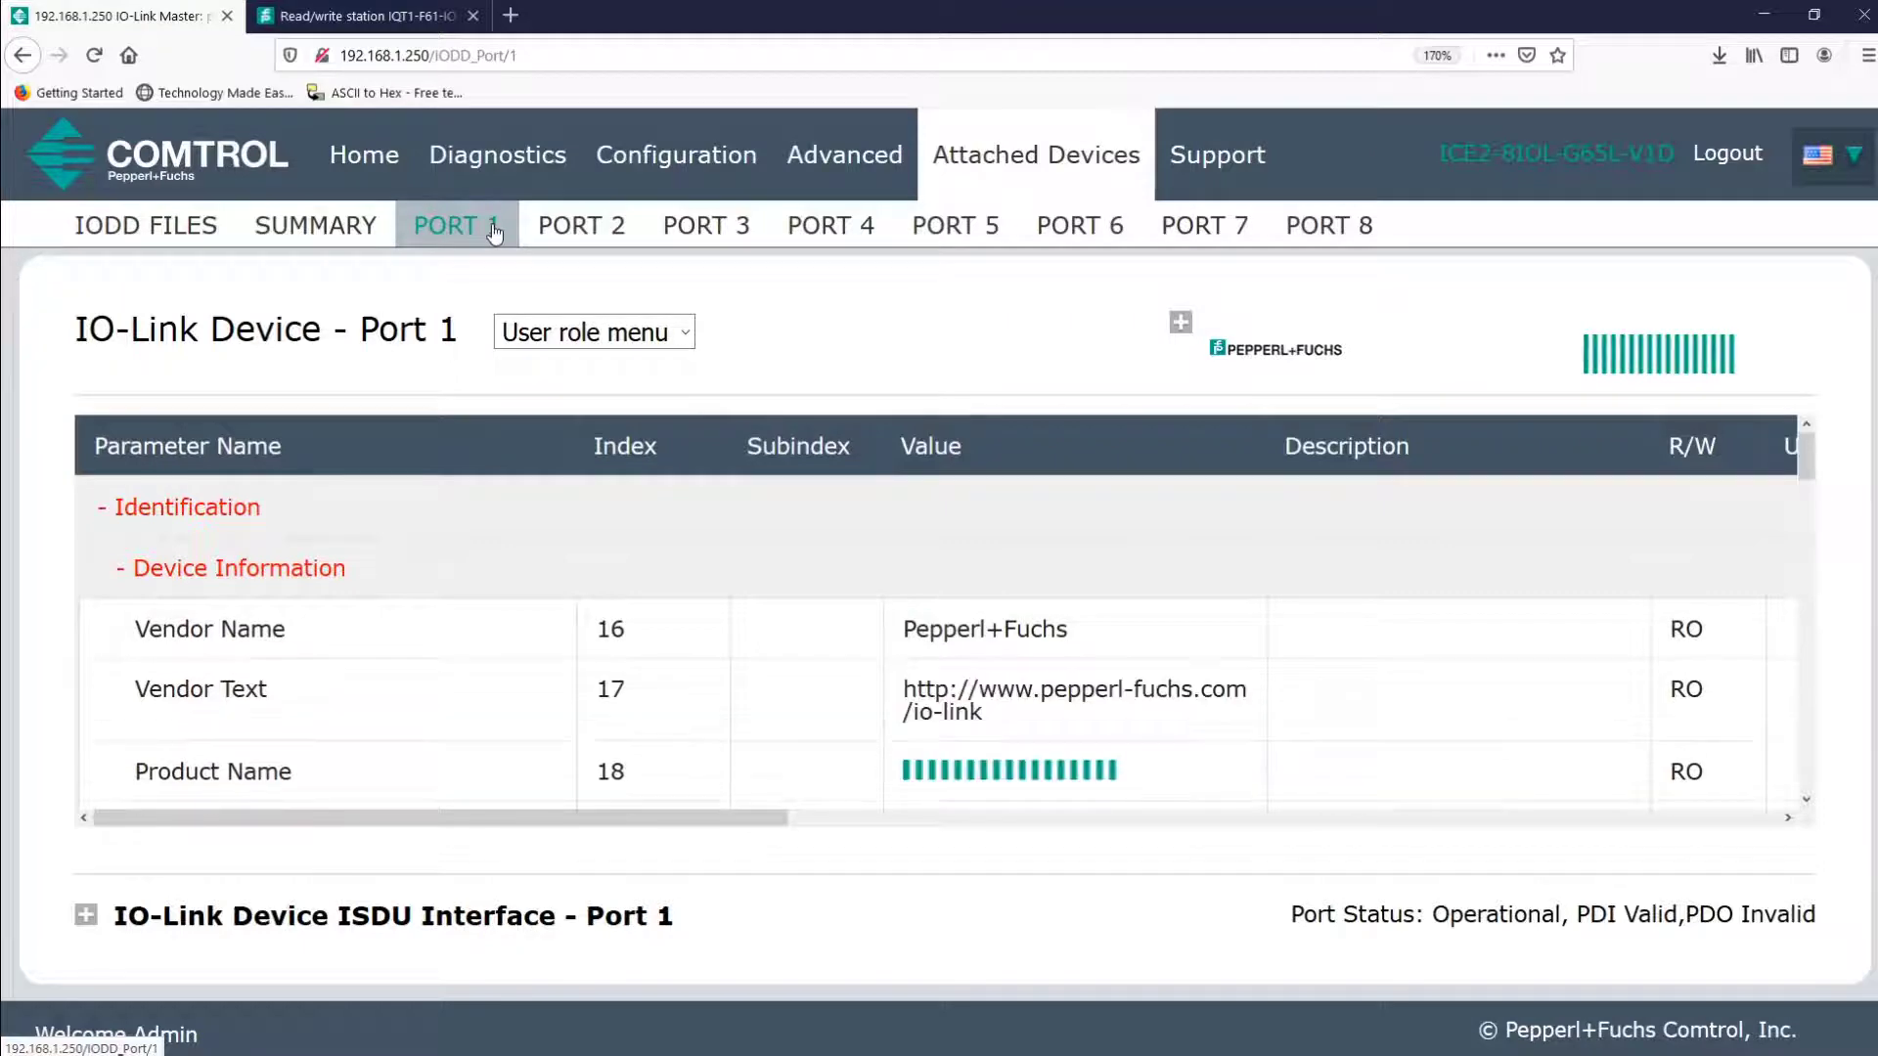
pyautogui.click(650, 333)
pyautogui.click(660, 389)
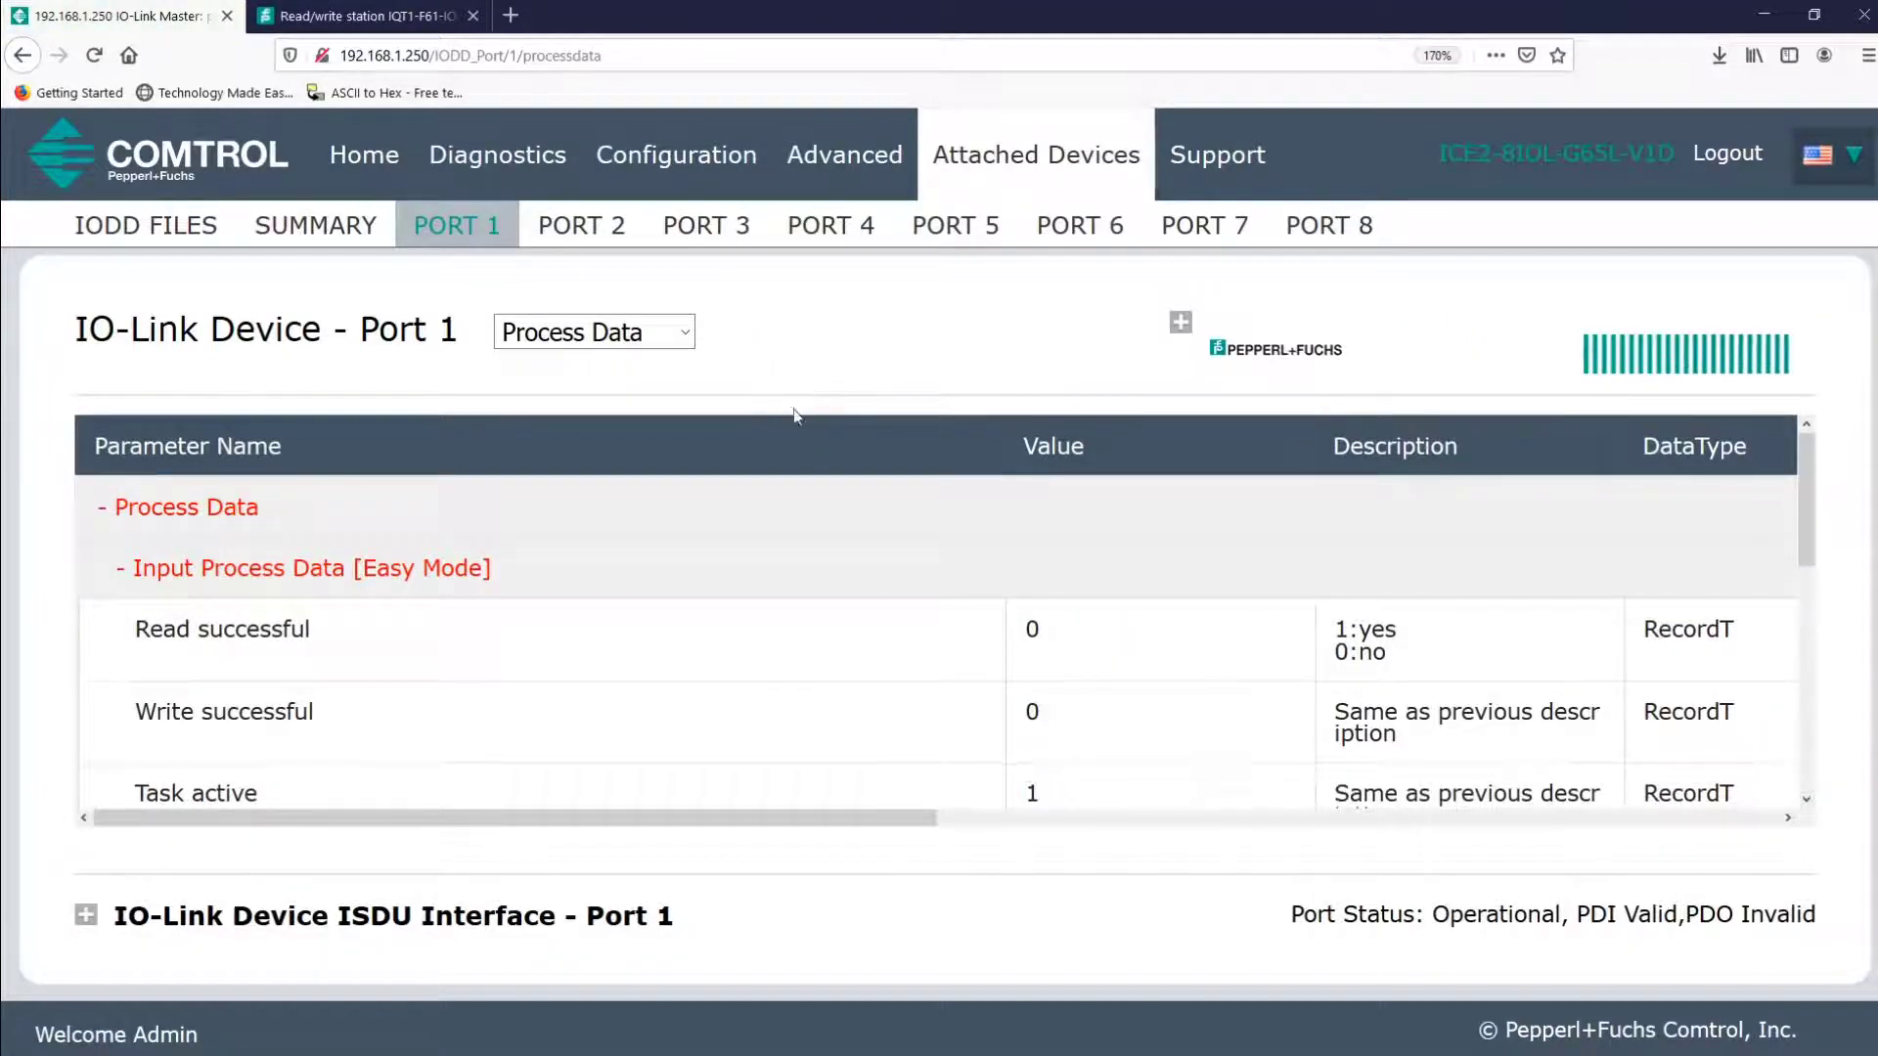
pyautogui.scroll(-3, 838, 665)
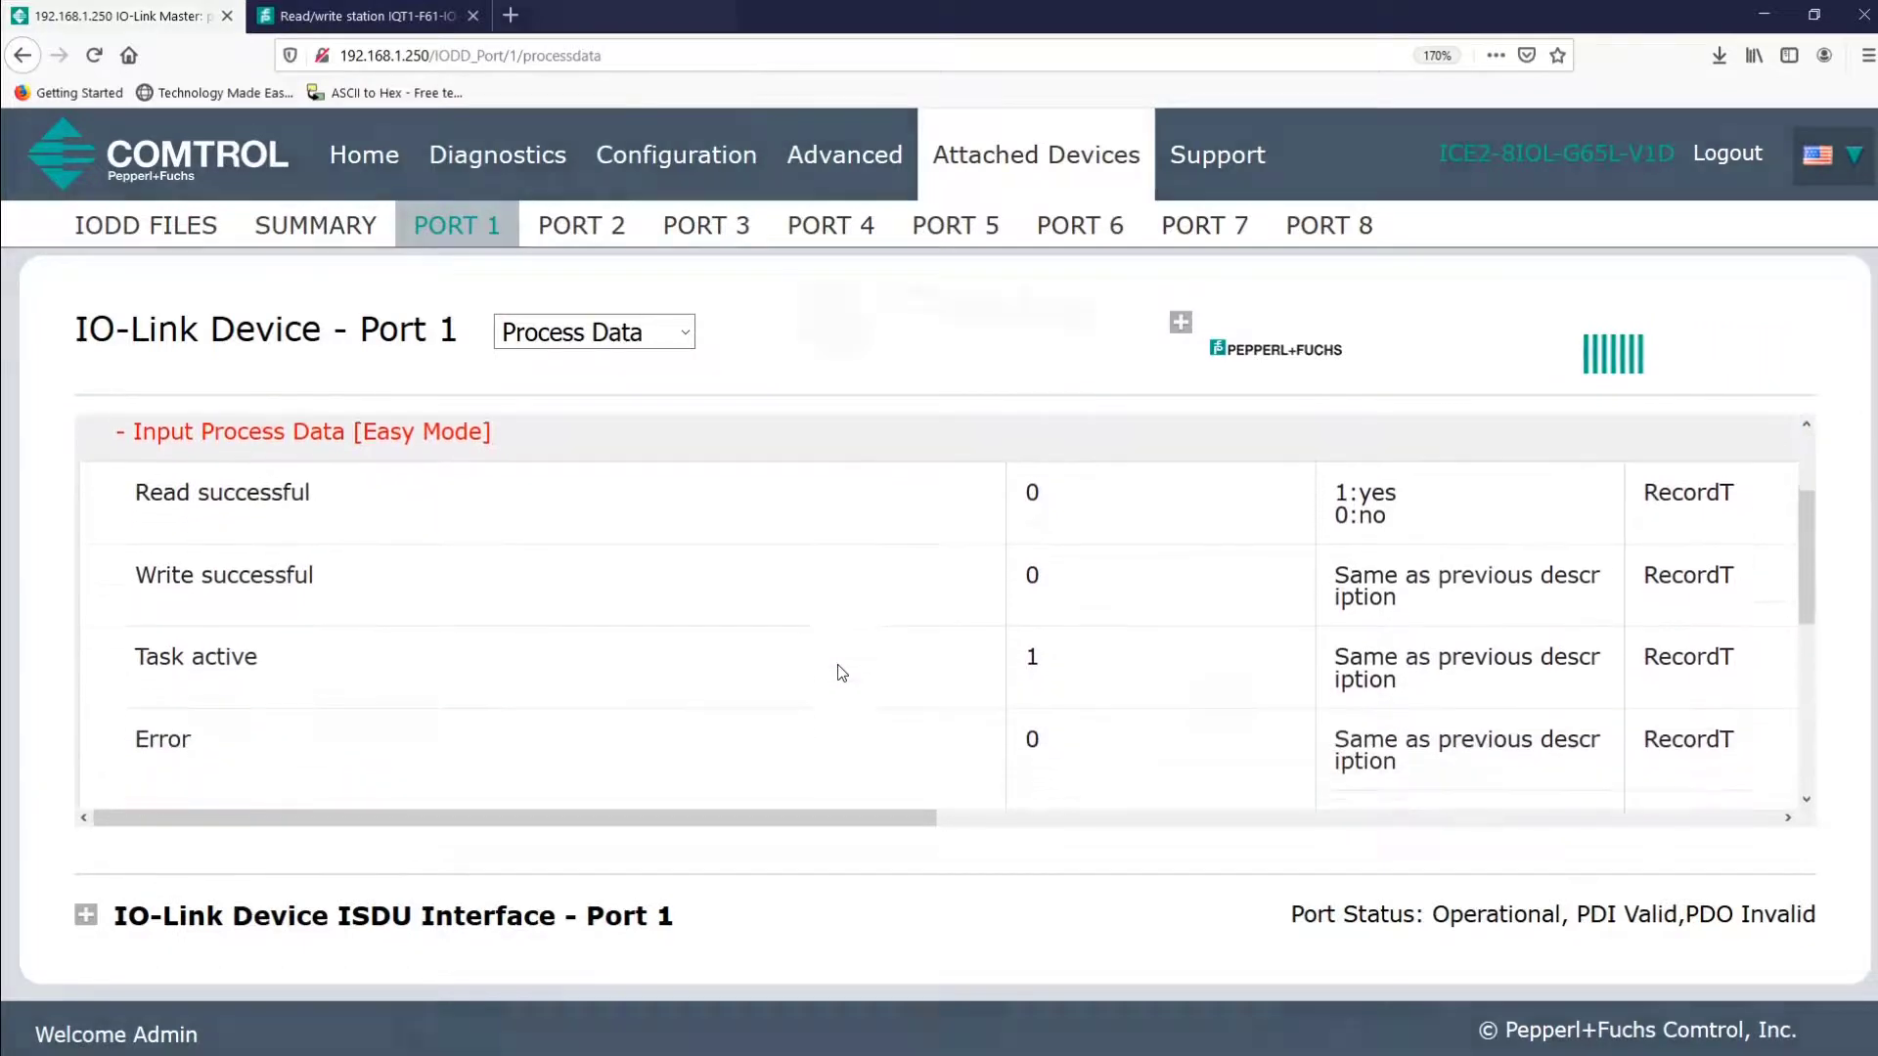
# Step: Go to io-link.com in a new tab and open the IODDfinder database
pyautogui.click(414, 51)
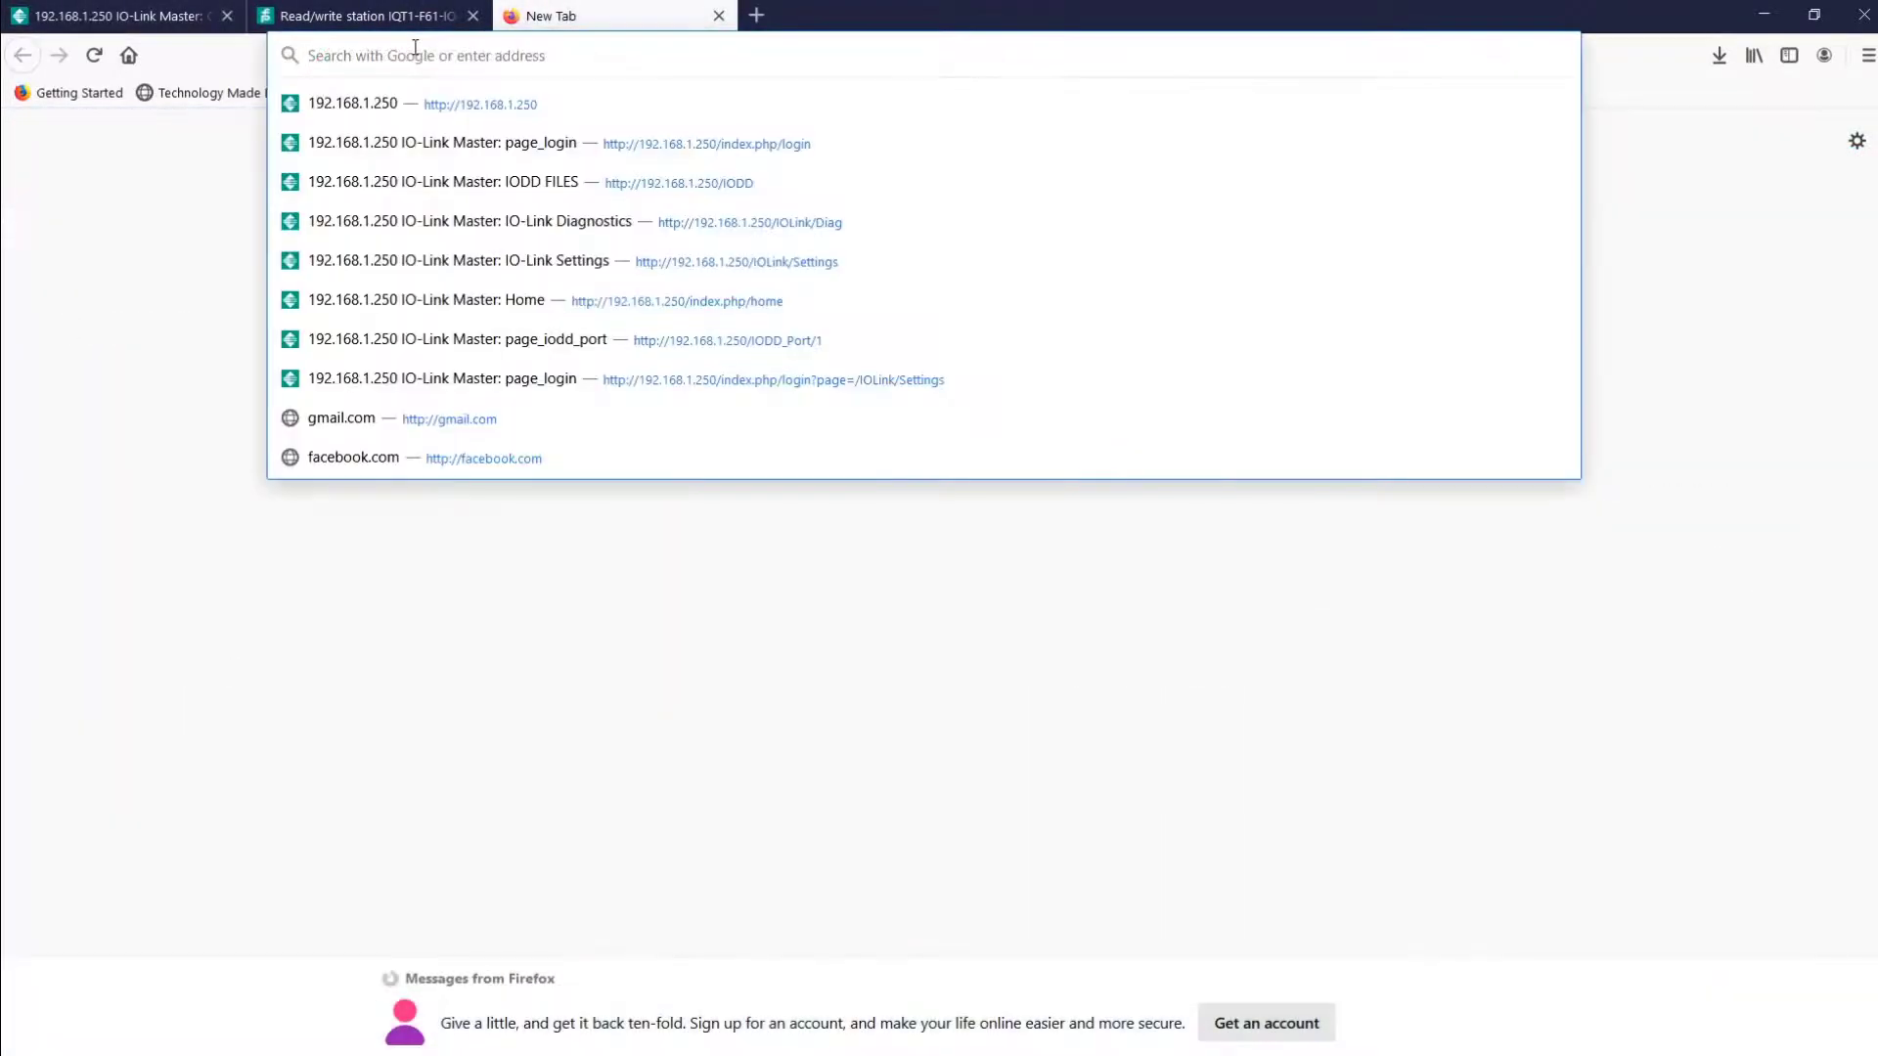
pyautogui.write('io')
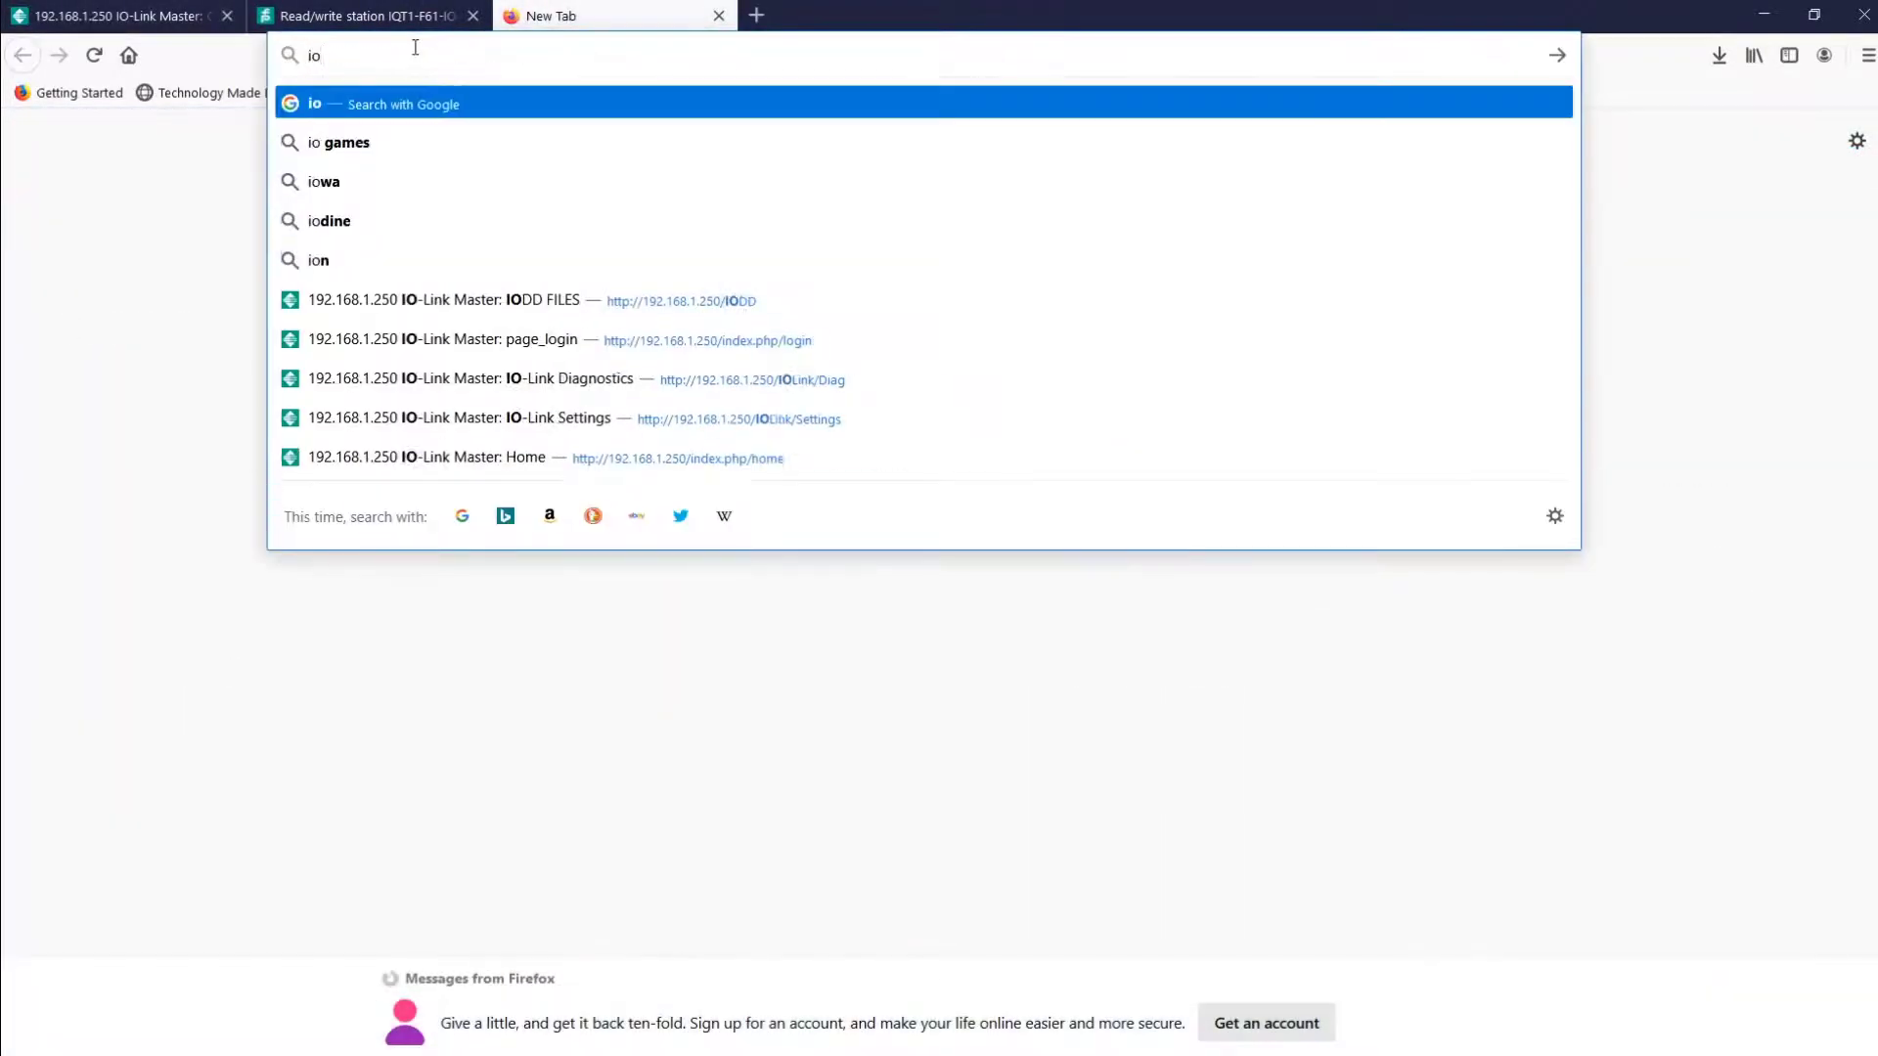
pyautogui.write('-link.com')
pyautogui.press('Return')
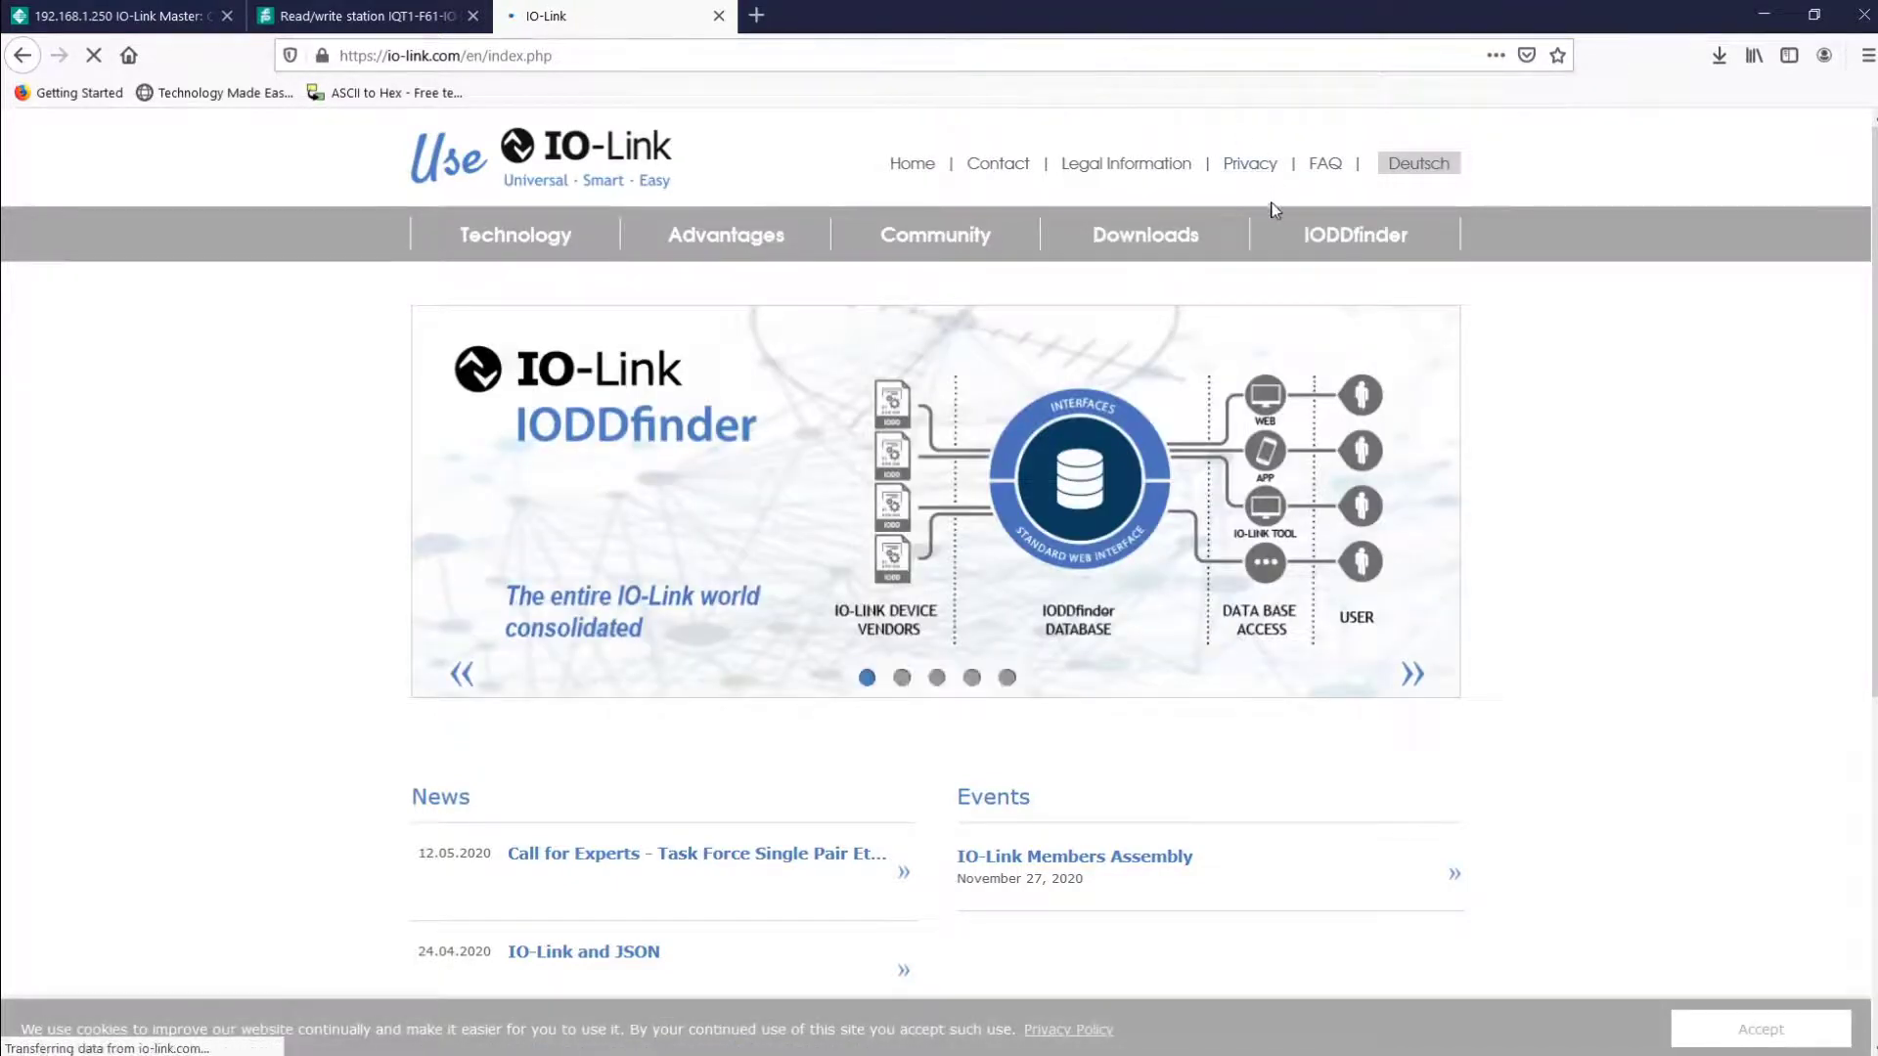
pyautogui.click(1280, 236)
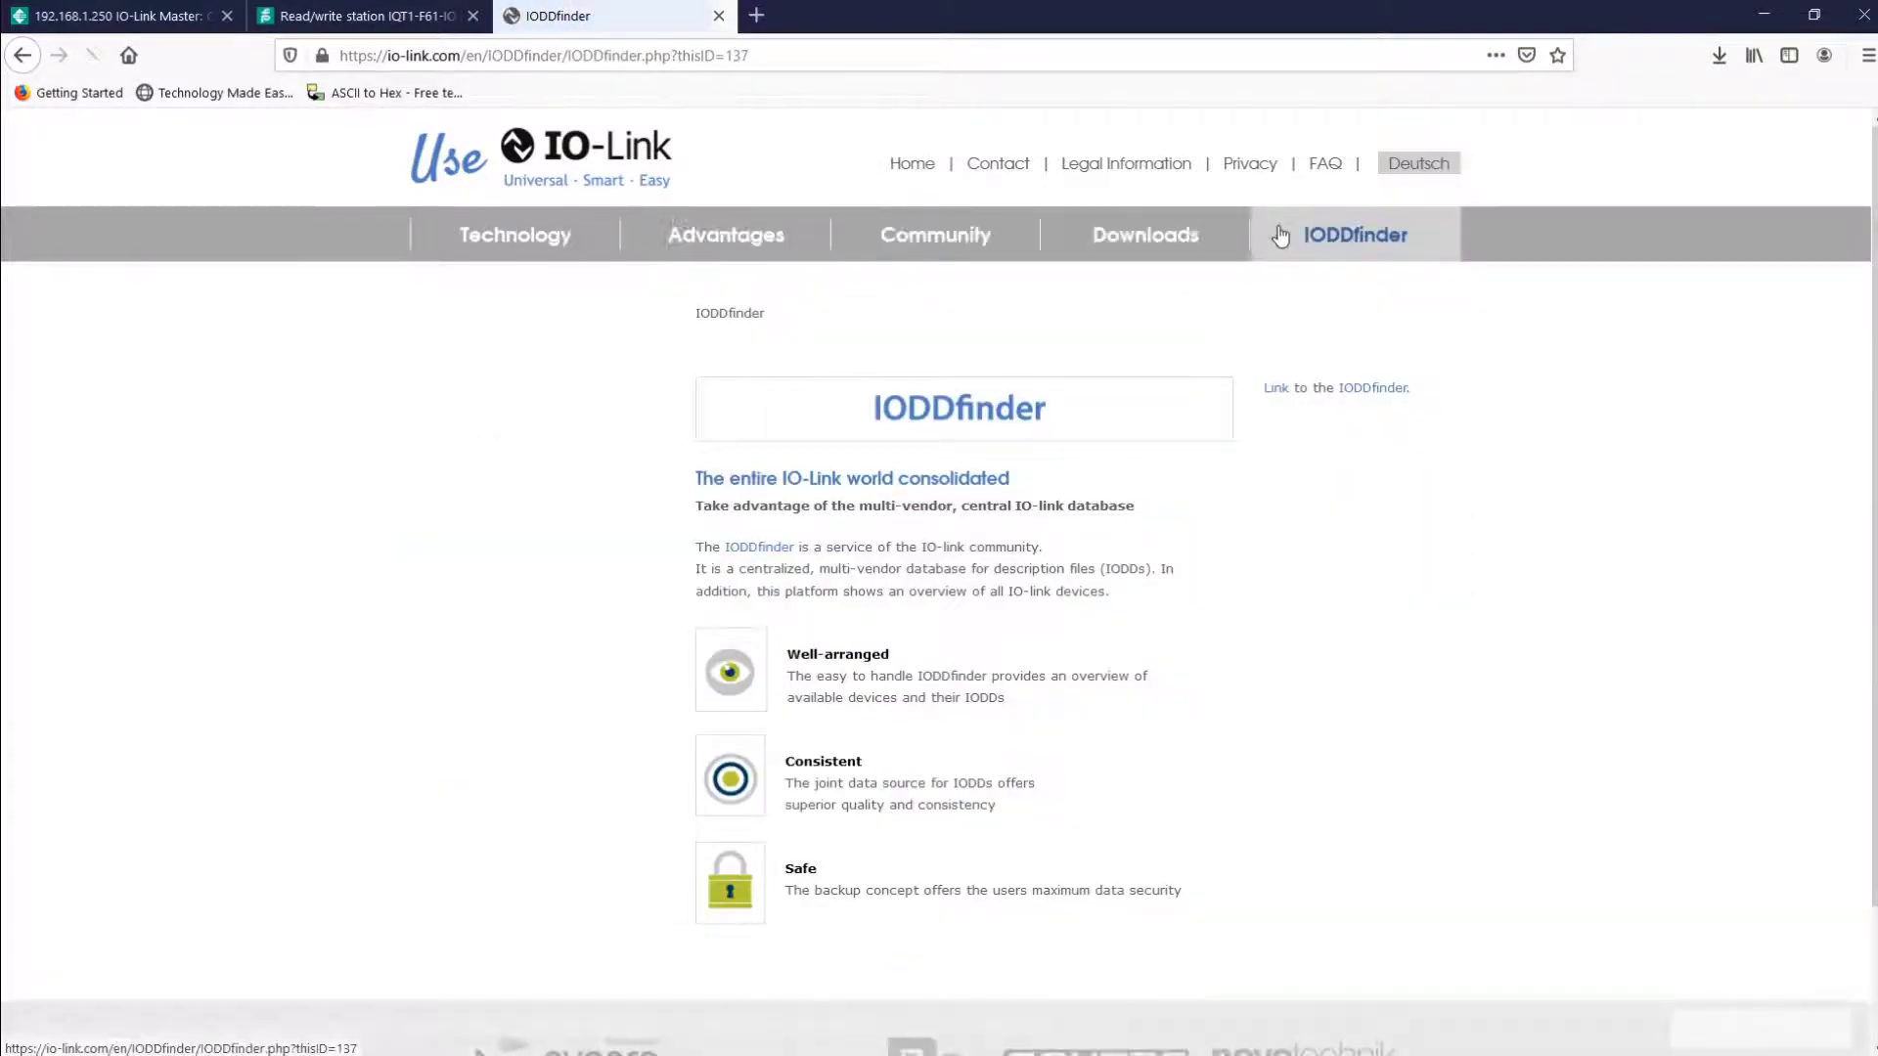
pyautogui.click(1020, 419)
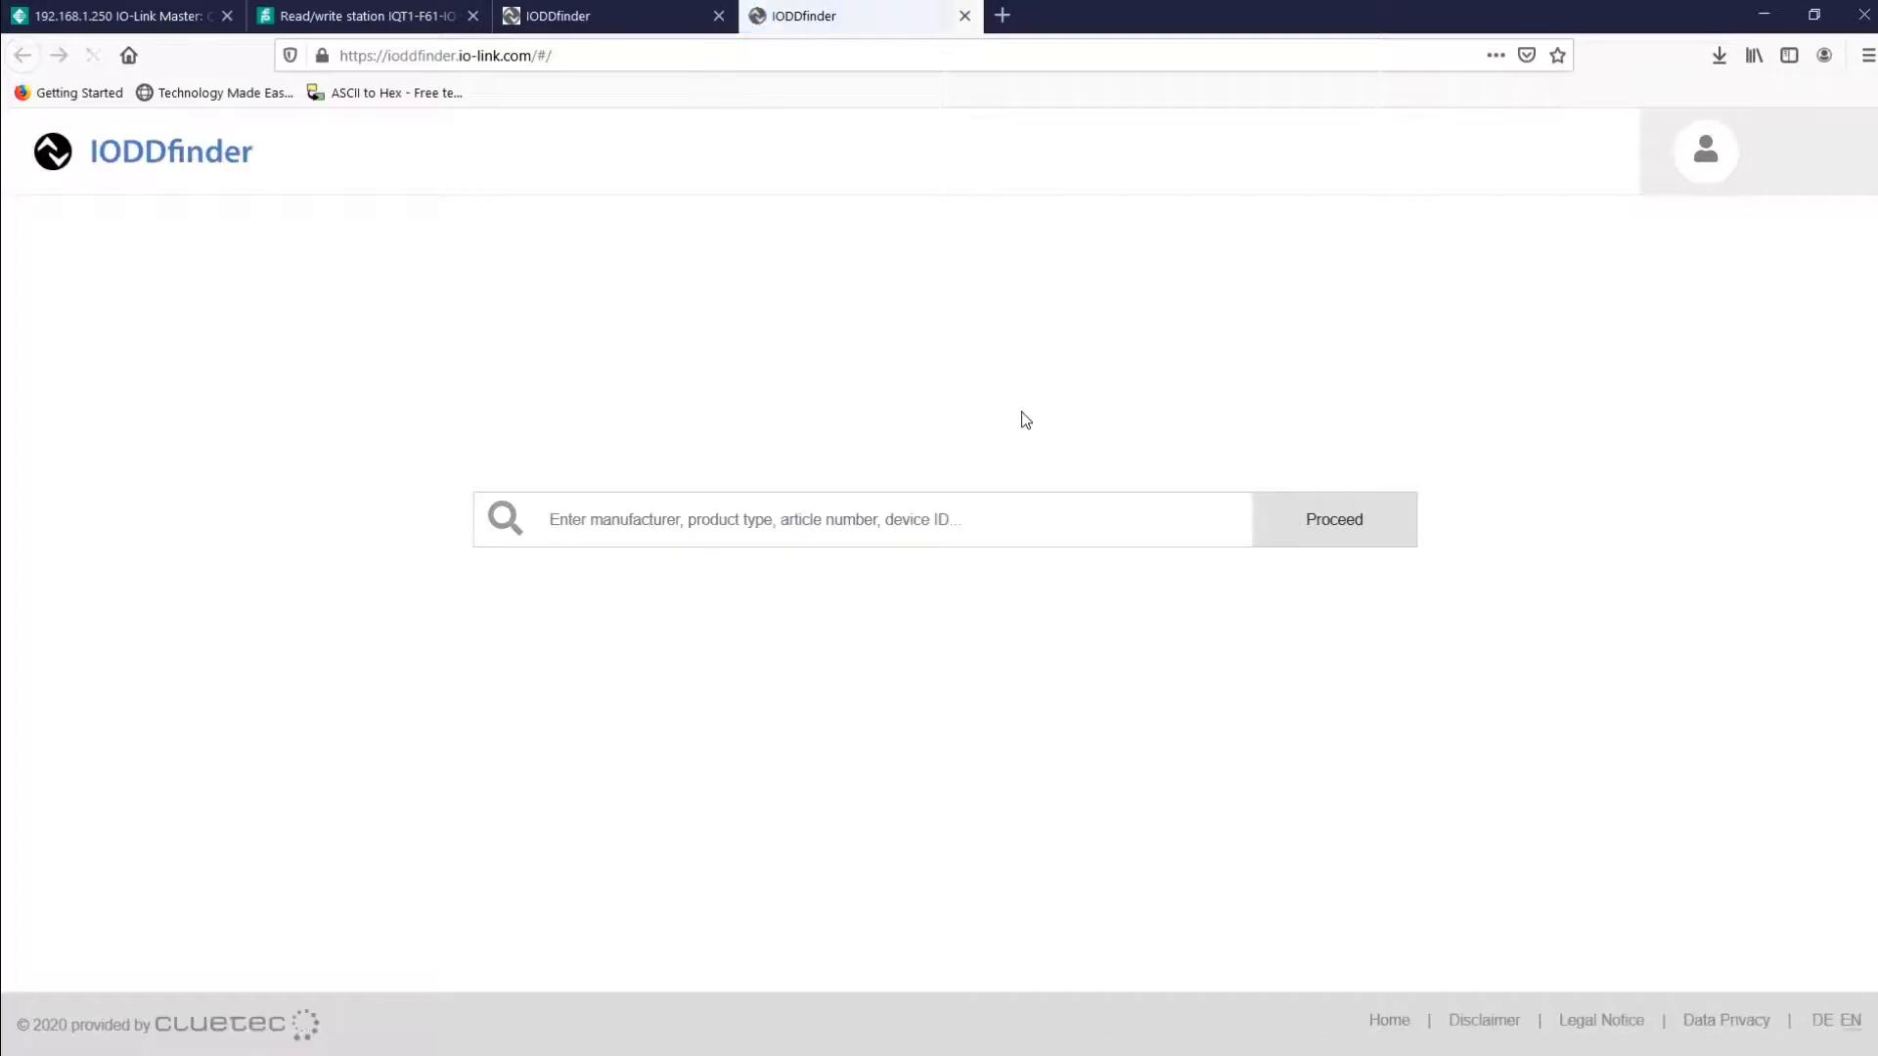
# Step: Search IODDfinder for IQT1-F61-IO-V1, download its IODD zip, and show it in Downloads
pyautogui.click(1013, 529)
pyautogui.write('IQT1-F61-IO-V1')
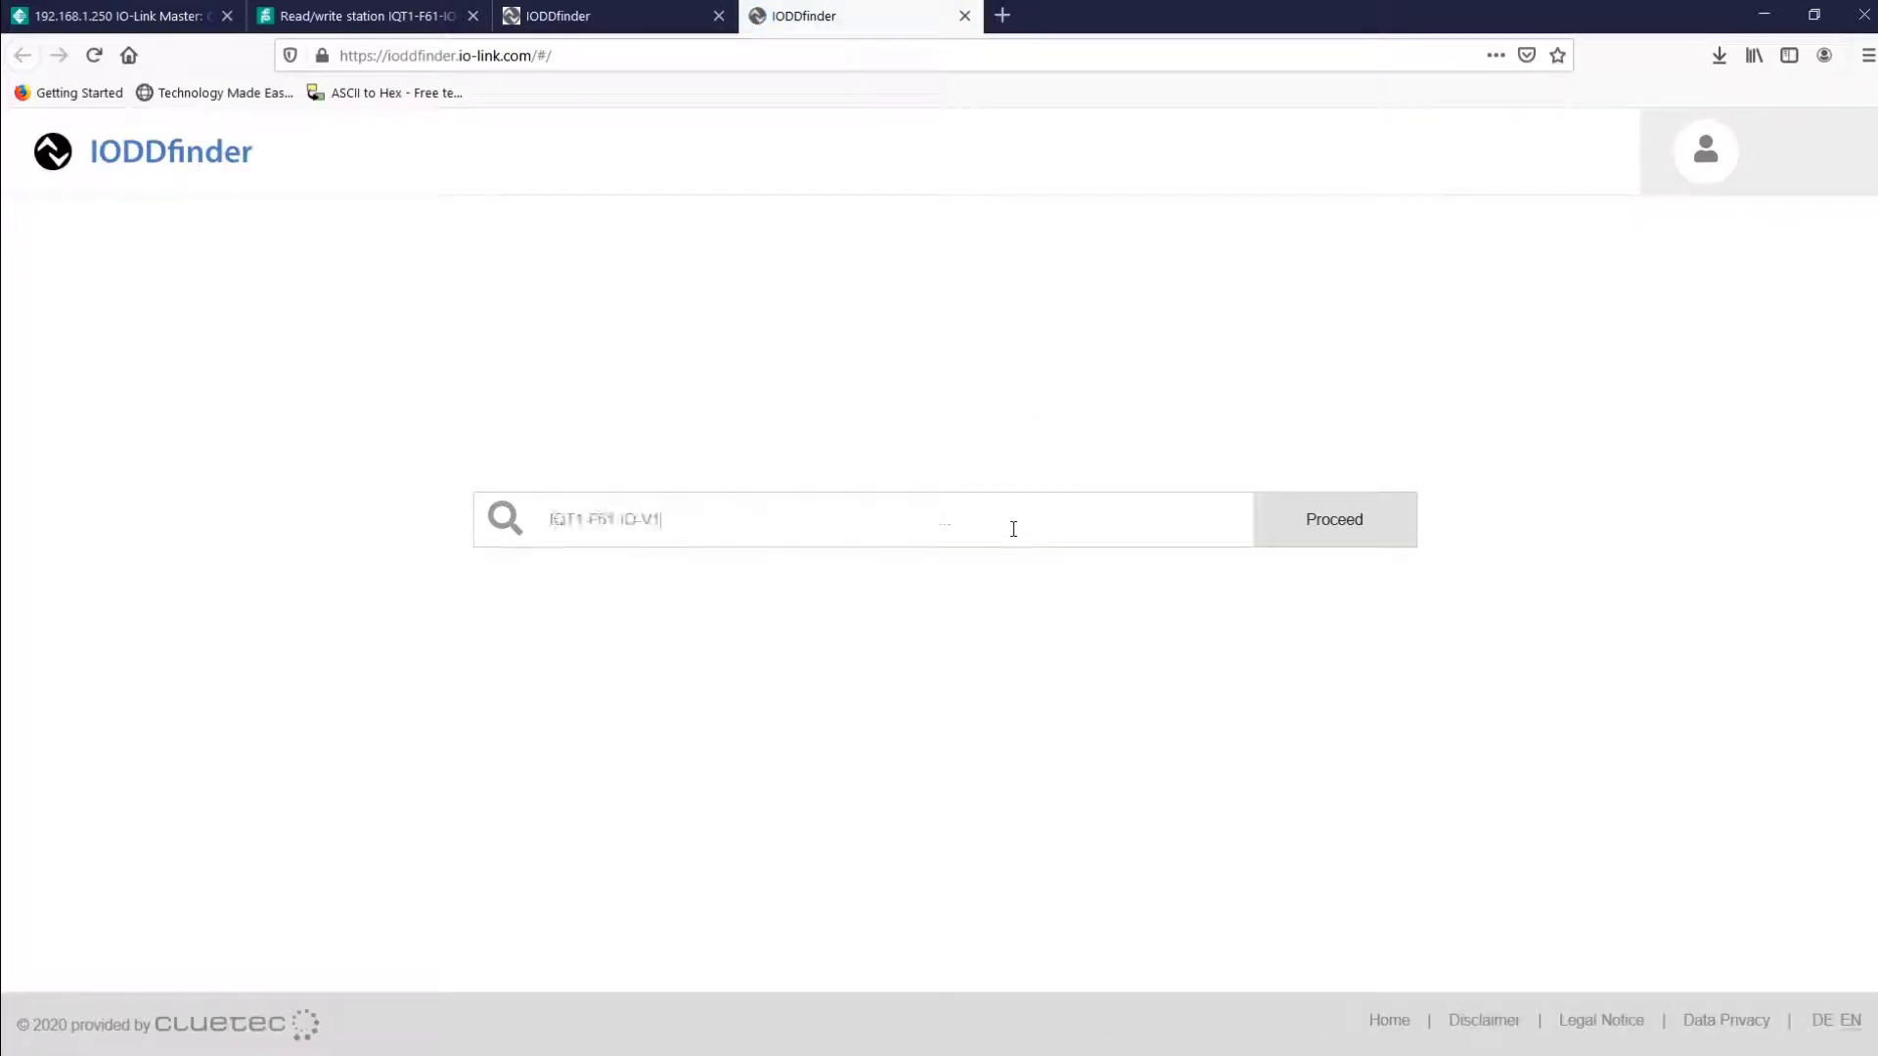
pyautogui.press('Return')
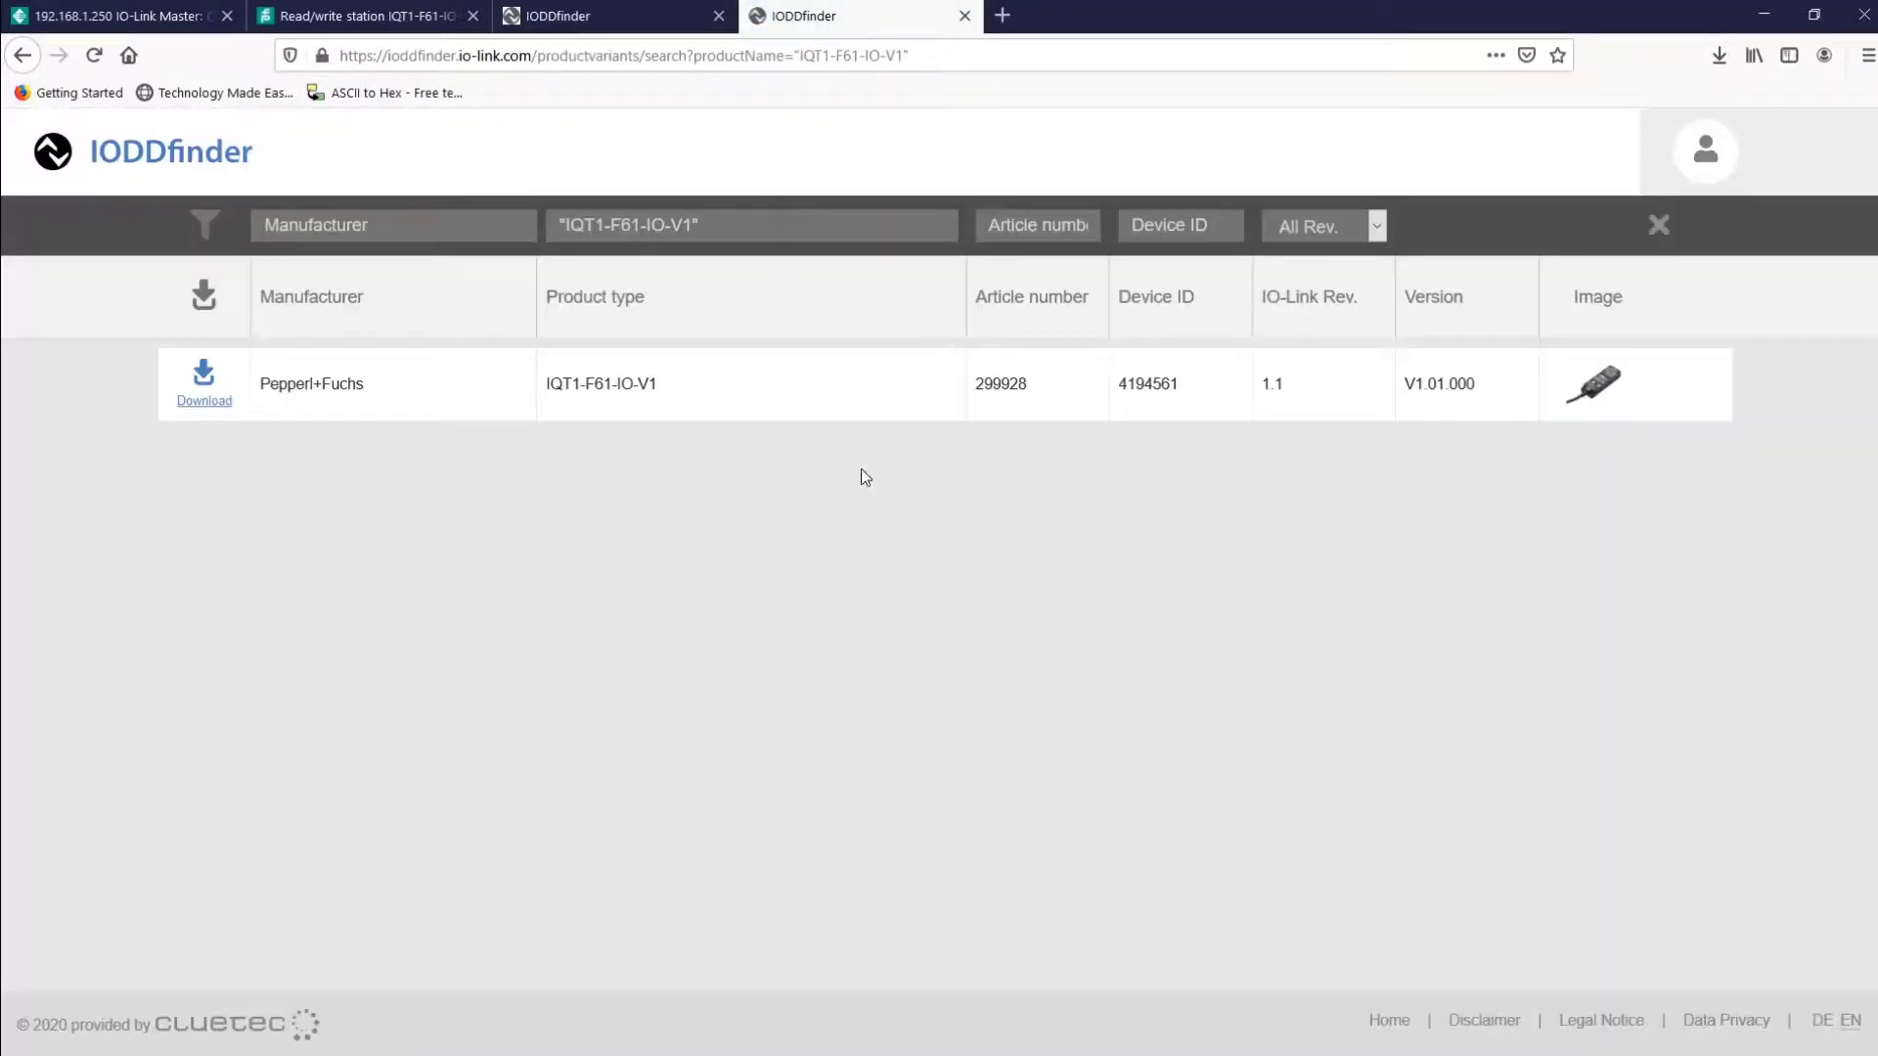
pyautogui.click(204, 396)
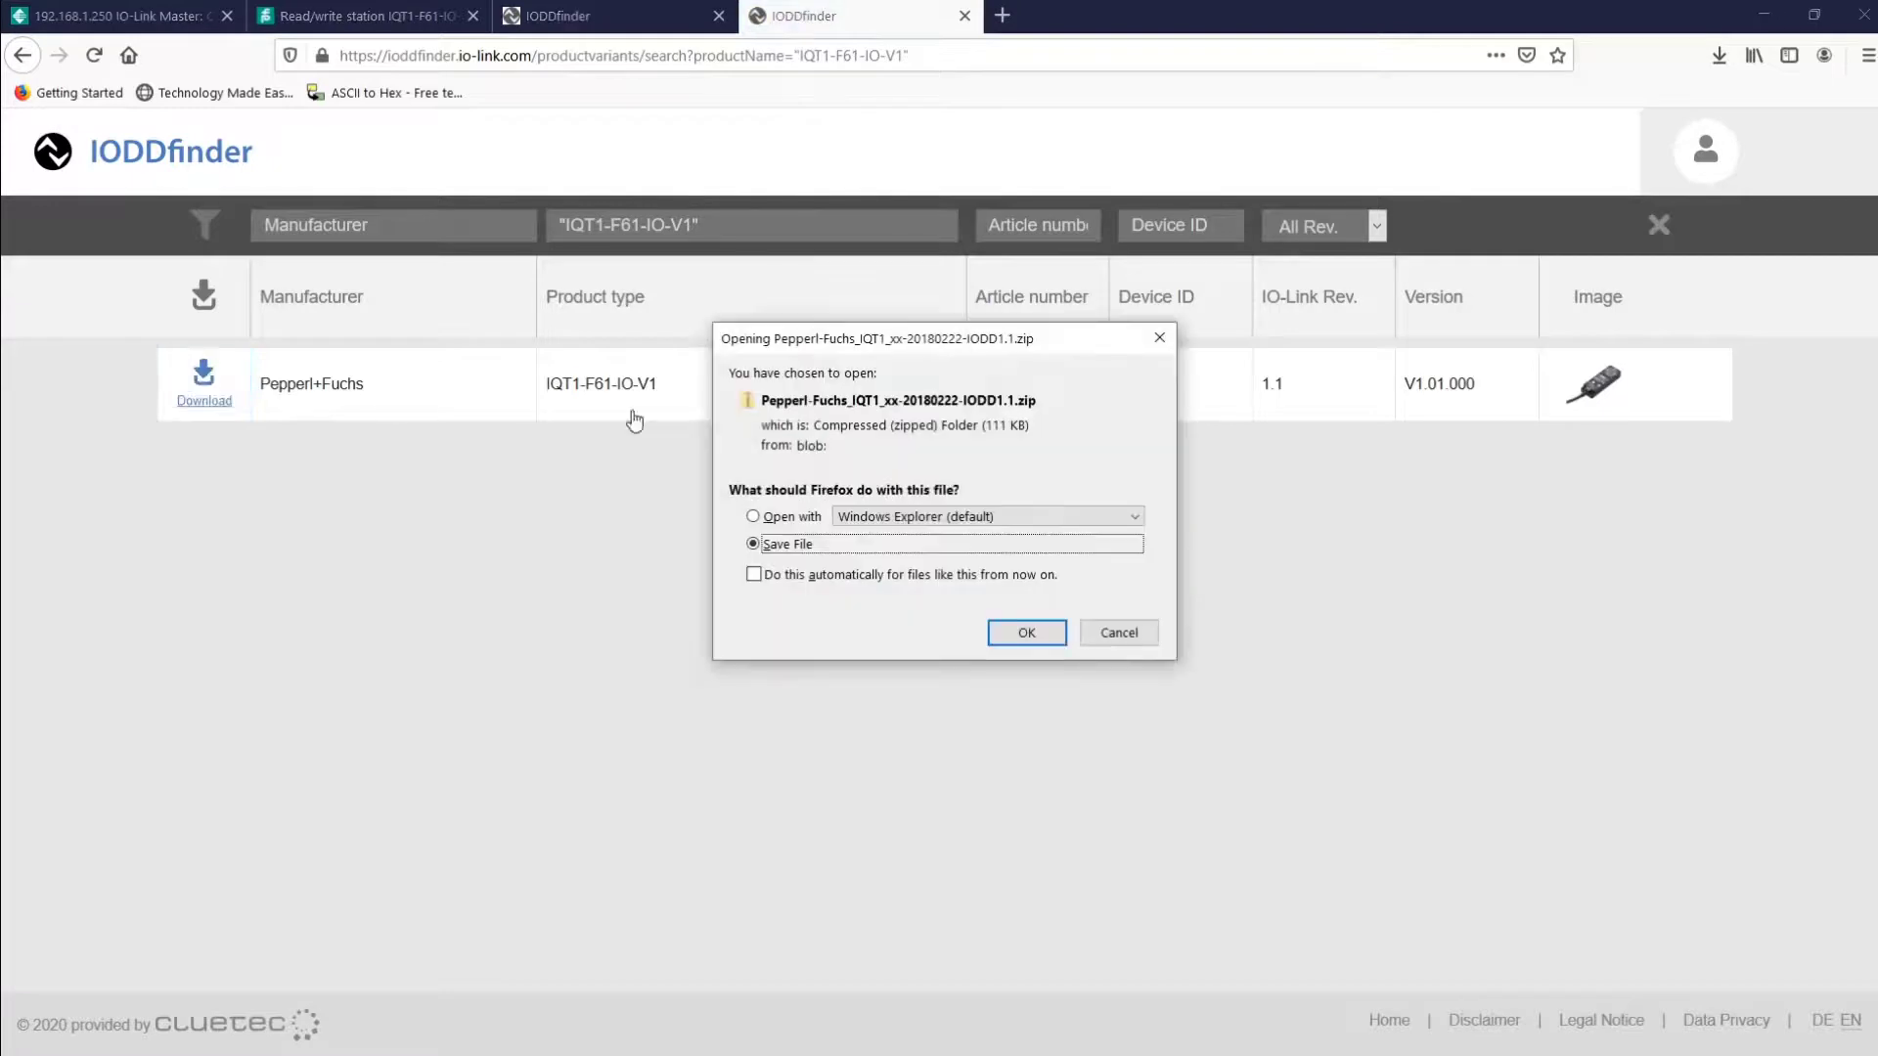
pyautogui.click(1023, 633)
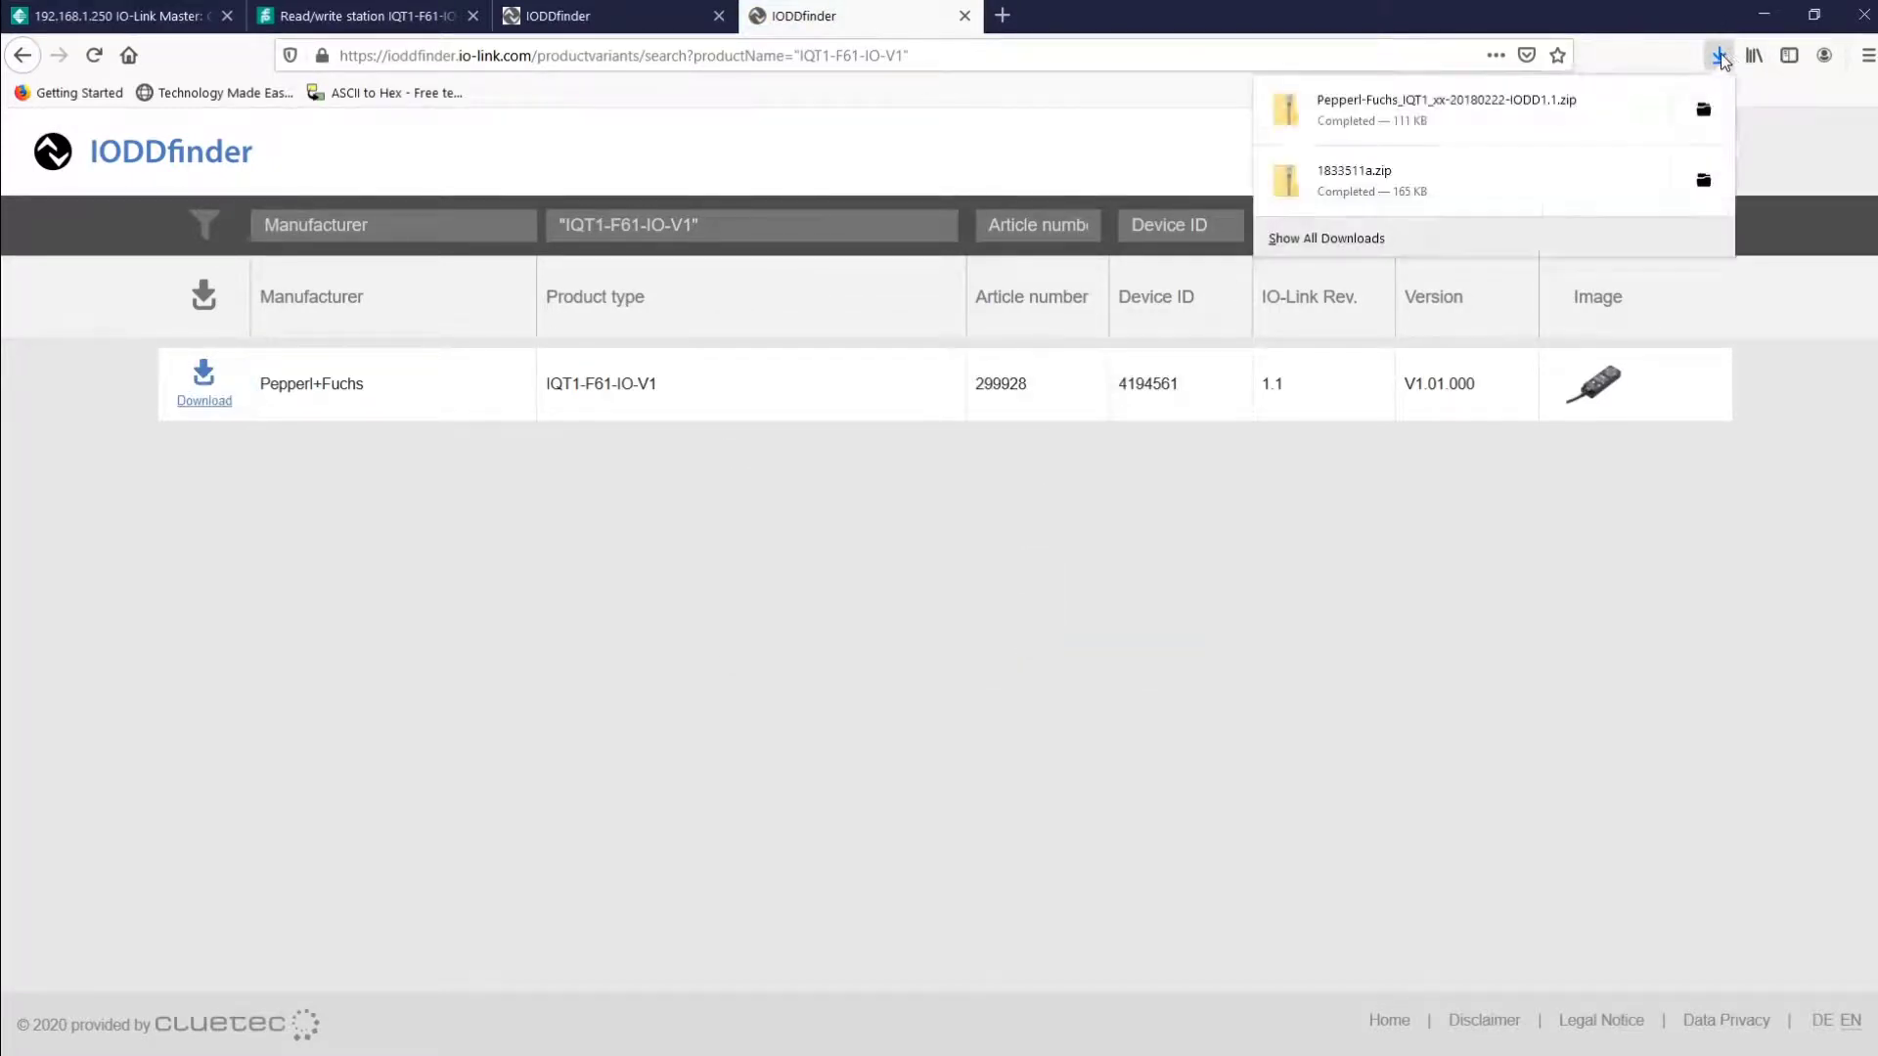
pyautogui.click(1704, 109)
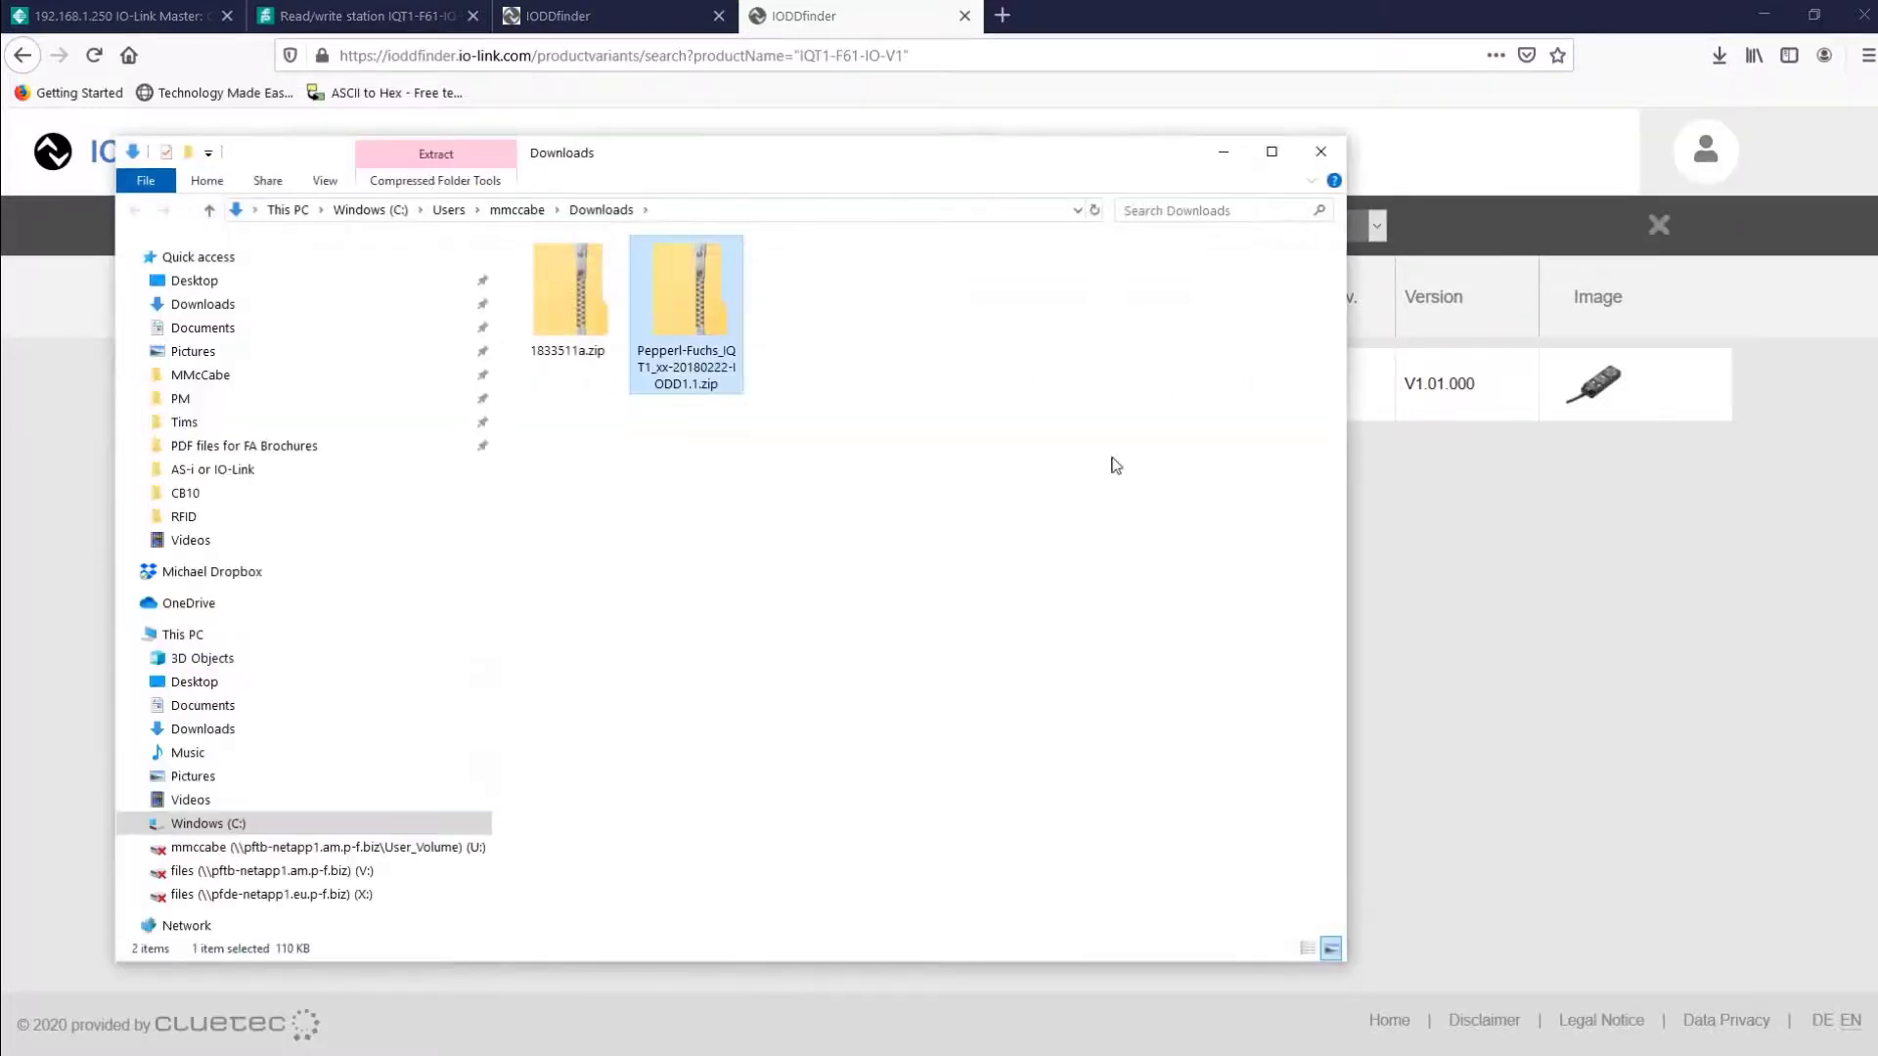
# Step: Inspect the IODDfinder zip, then open IODD1.1-en.html from 1833511a.zip's IODDdoc folder in Chrome
pyautogui.doubleClick(729, 388)
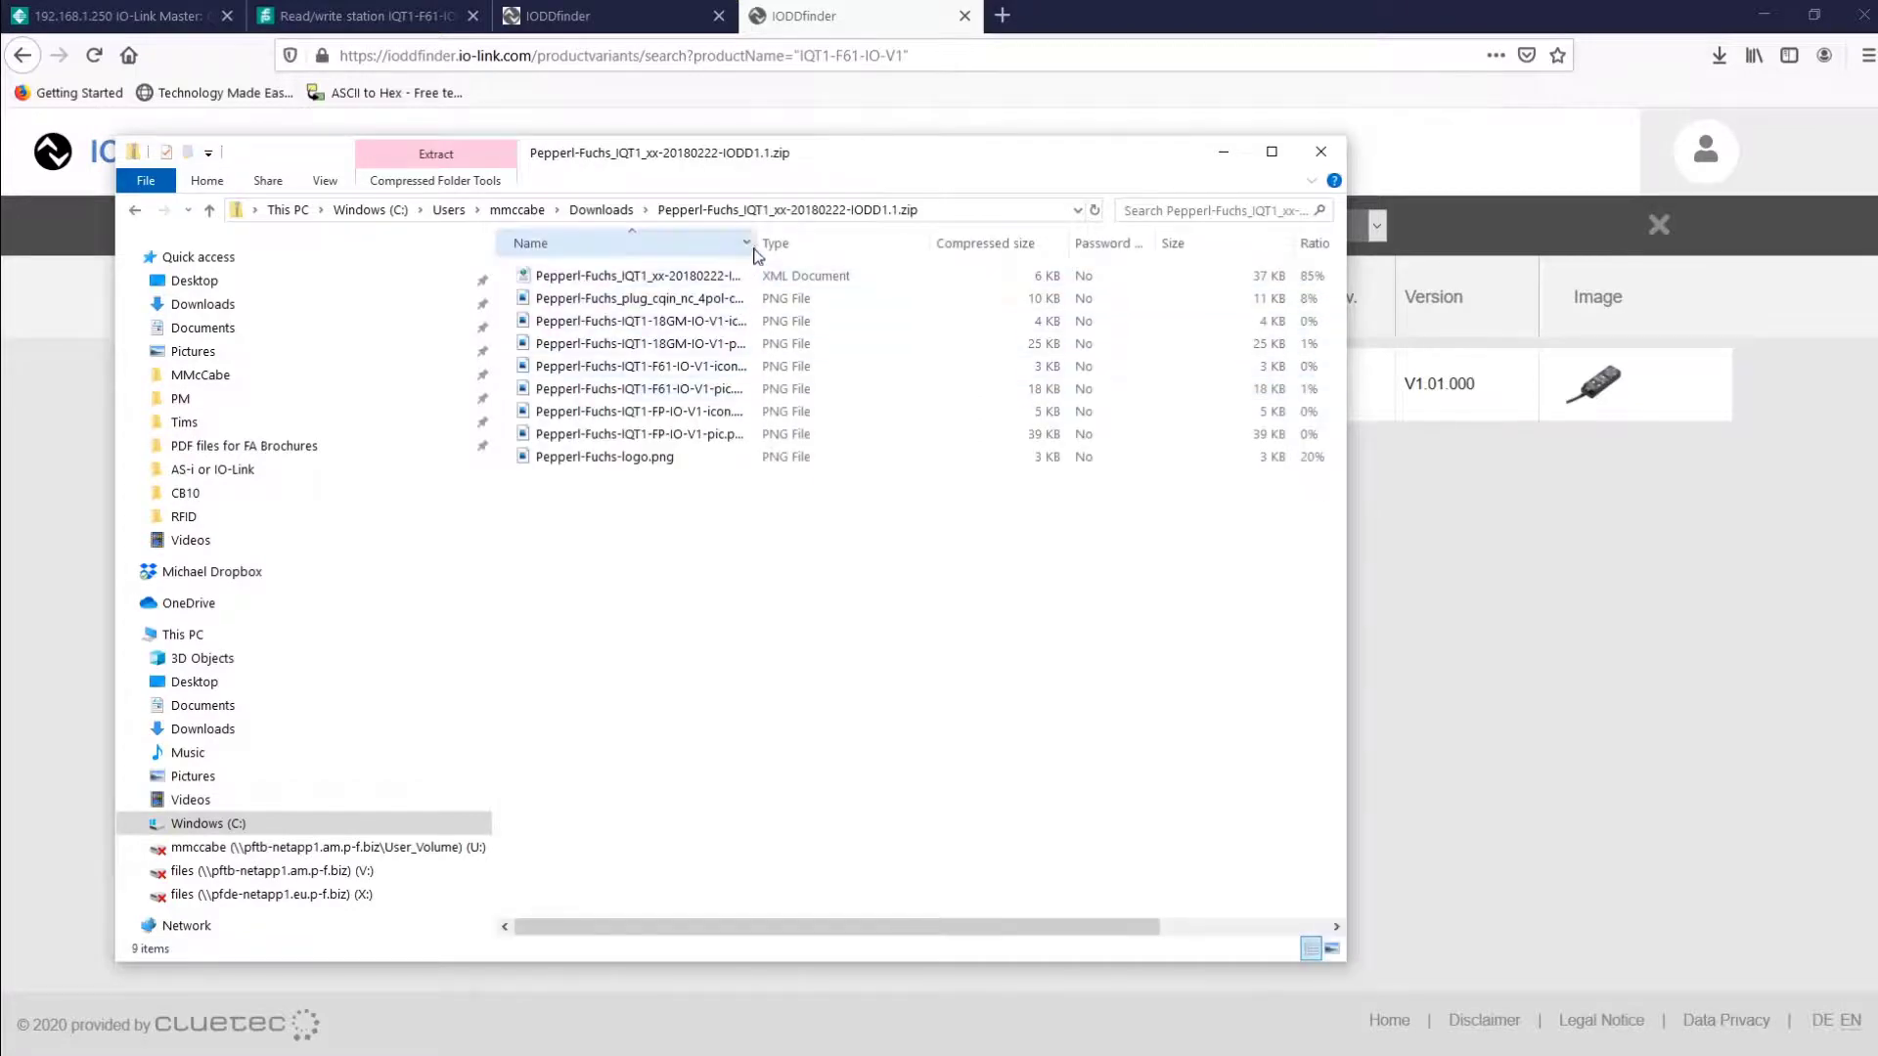
pyautogui.moveTo(756, 243); pyautogui.dragTo(884, 244)
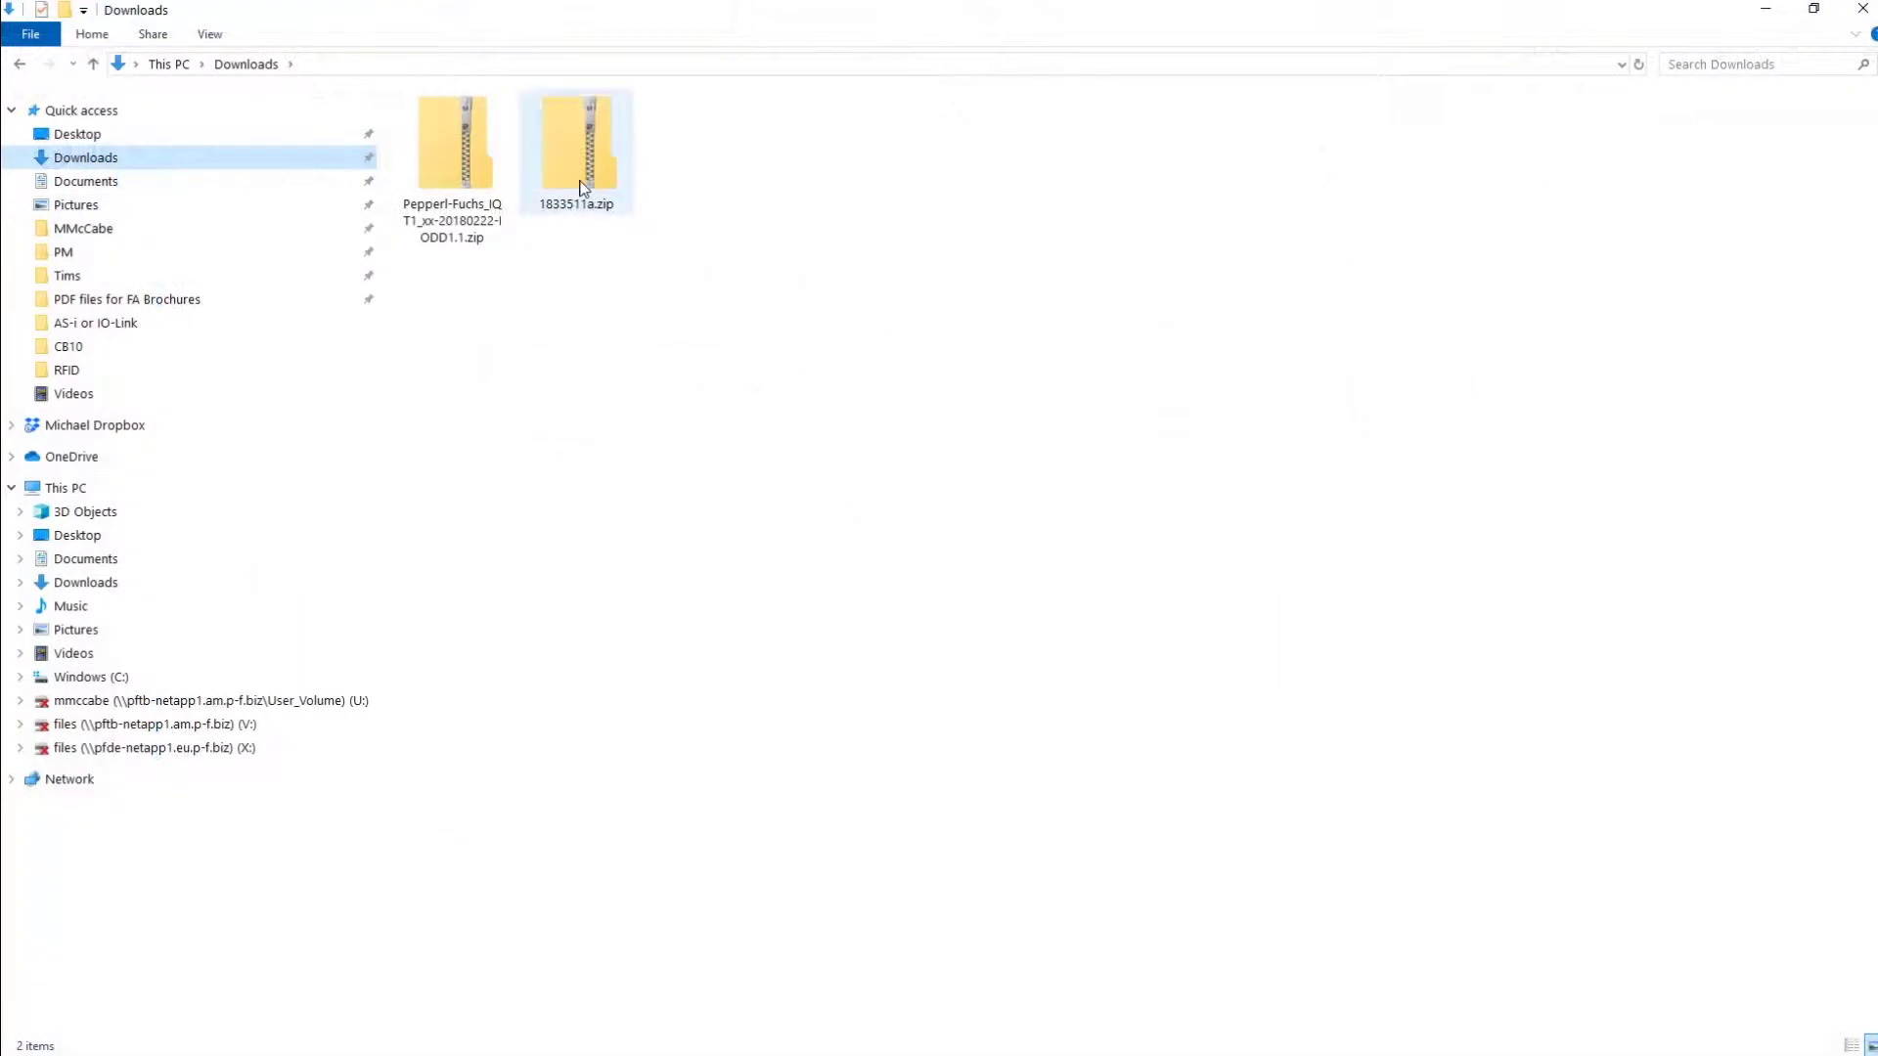
pyautogui.doubleClick(610, 208)
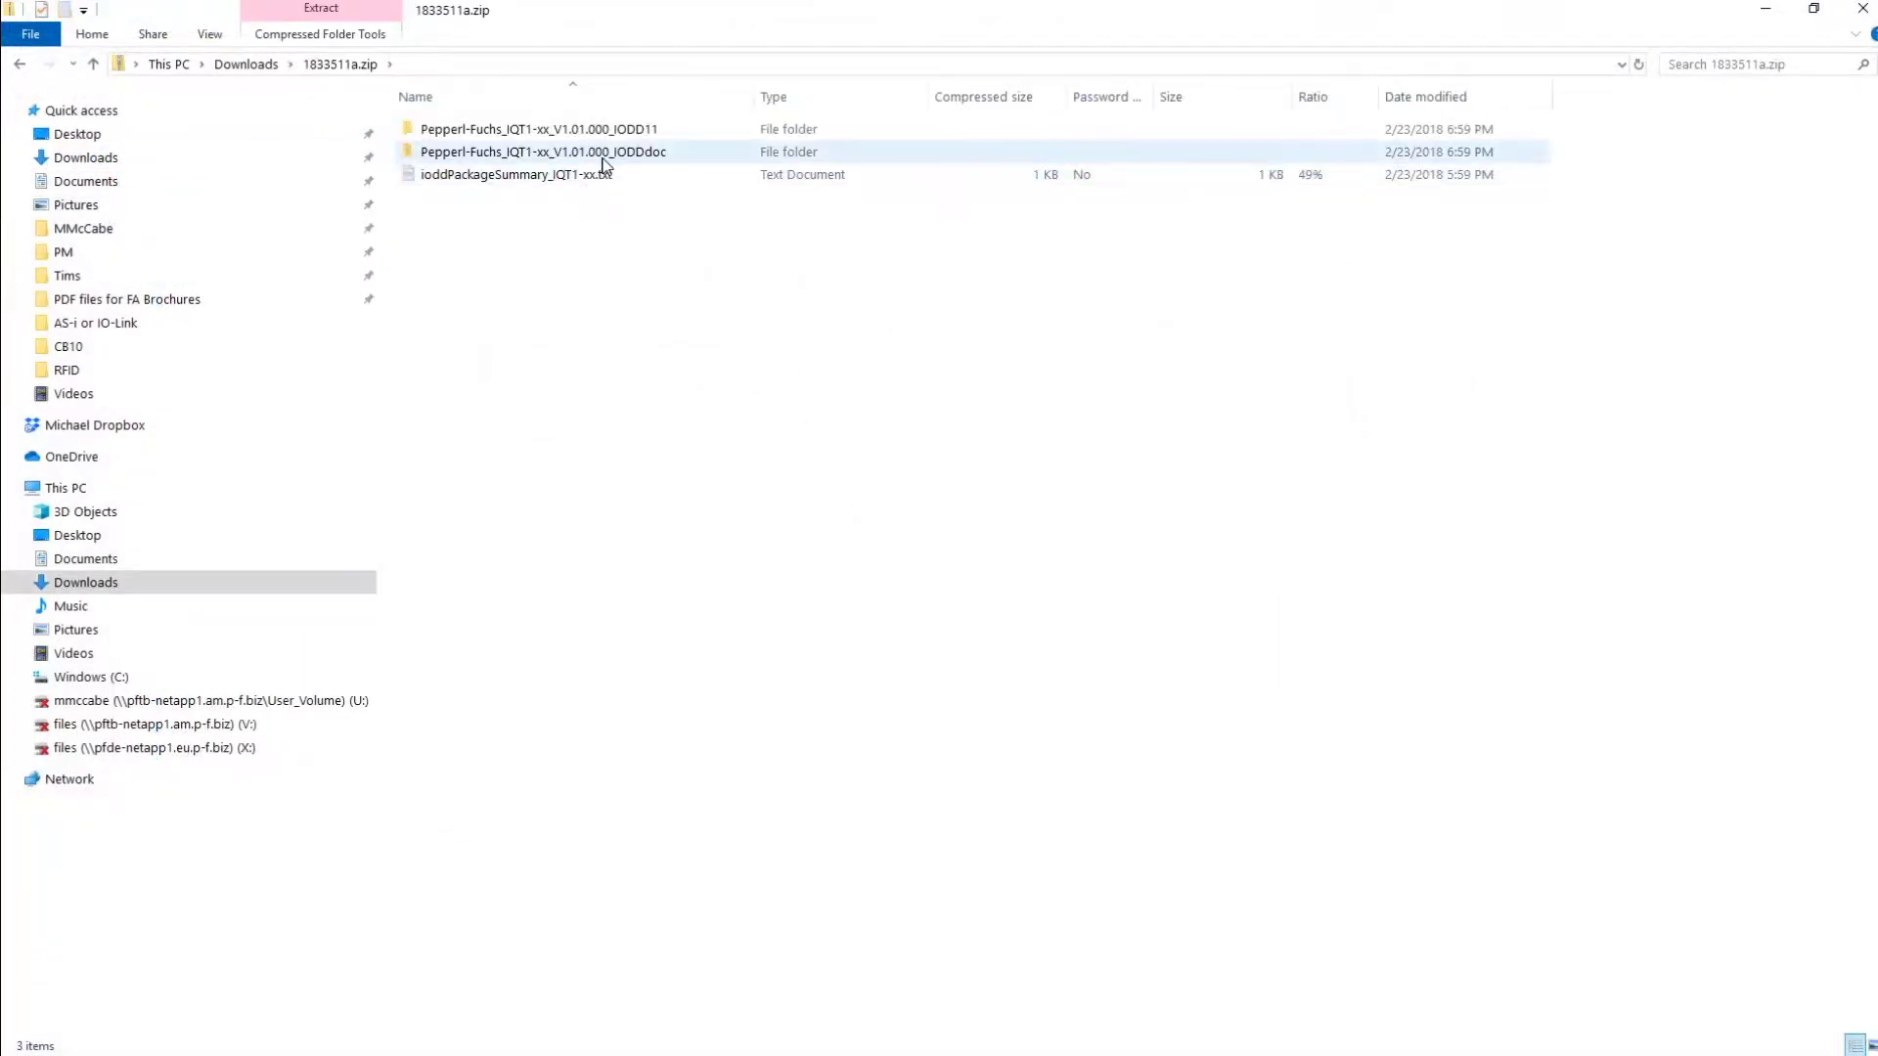
pyautogui.doubleClick(603, 155)
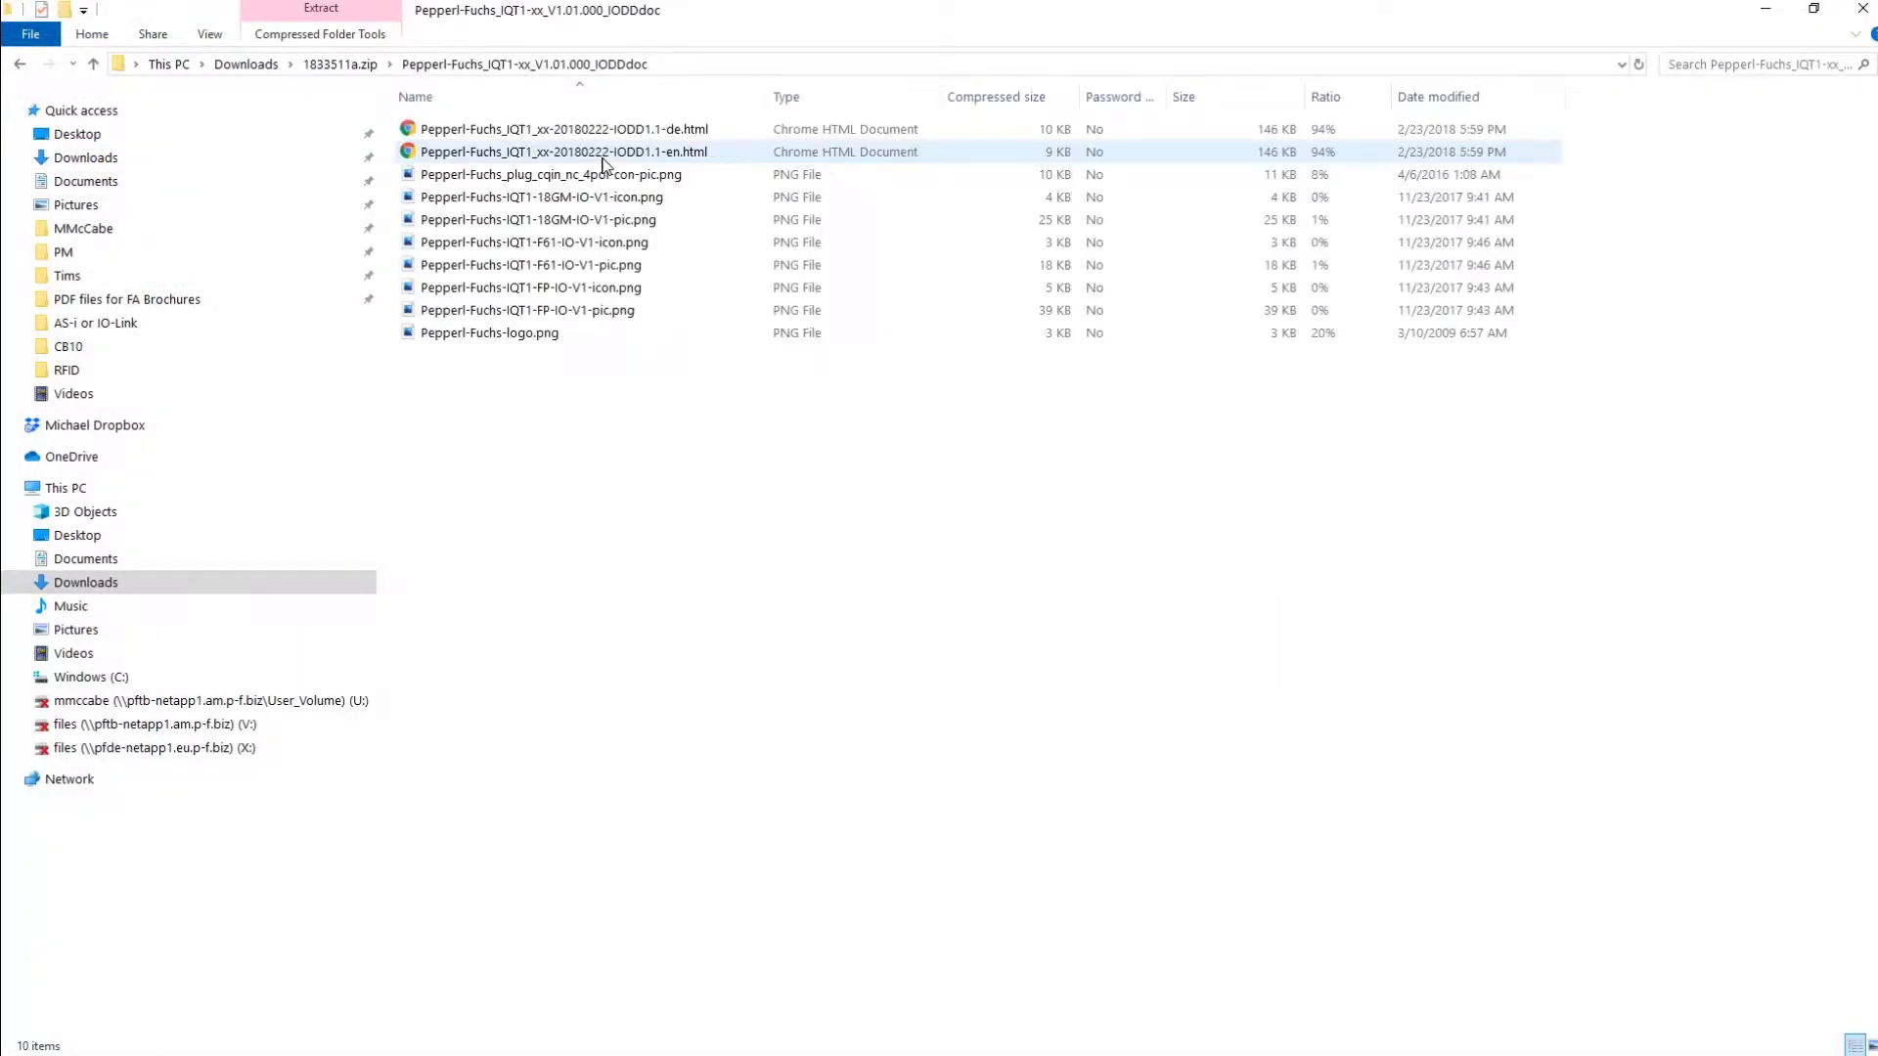
pyautogui.click(676, 157)
pyautogui.doubleClick(677, 156)
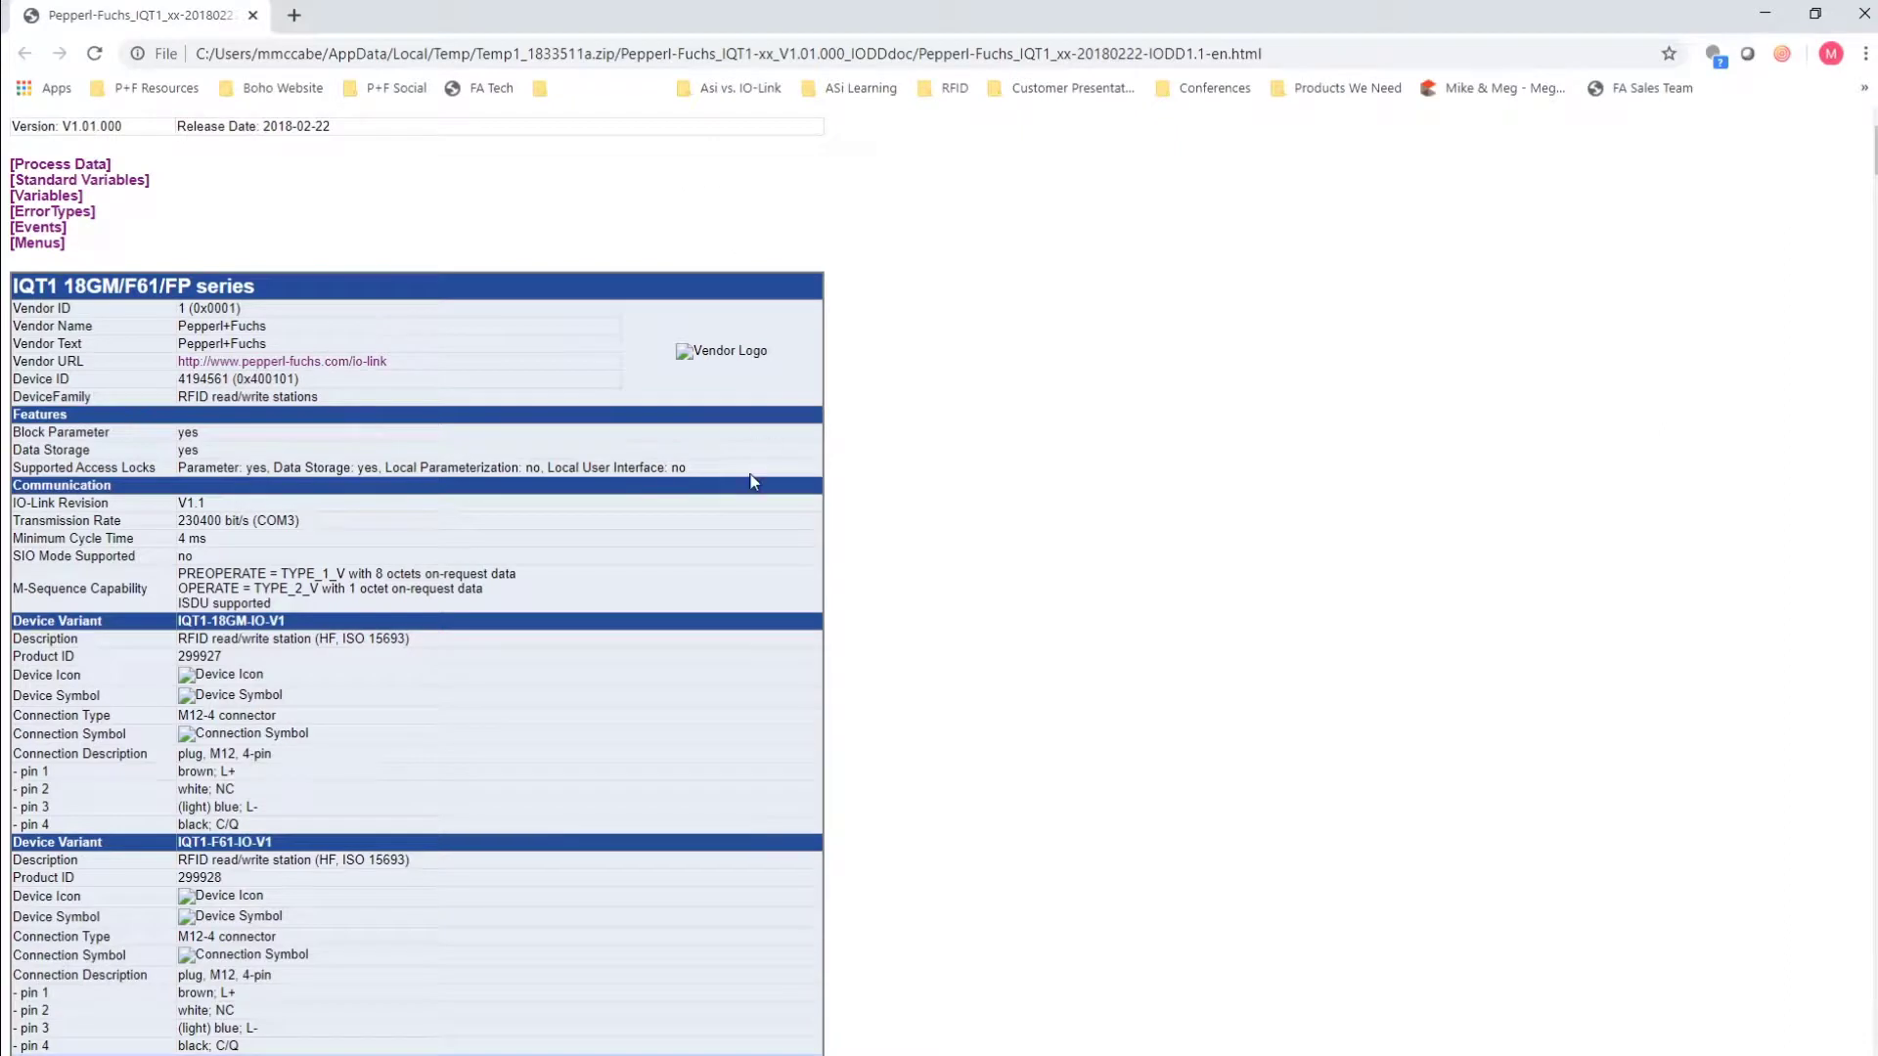
# Step: Scroll the IQT1 IODD documentation down to the 256-bit Easy Mode input process data octet table
pyautogui.scroll(-2, 753, 479)
pyautogui.scroll(-5, 753, 481)
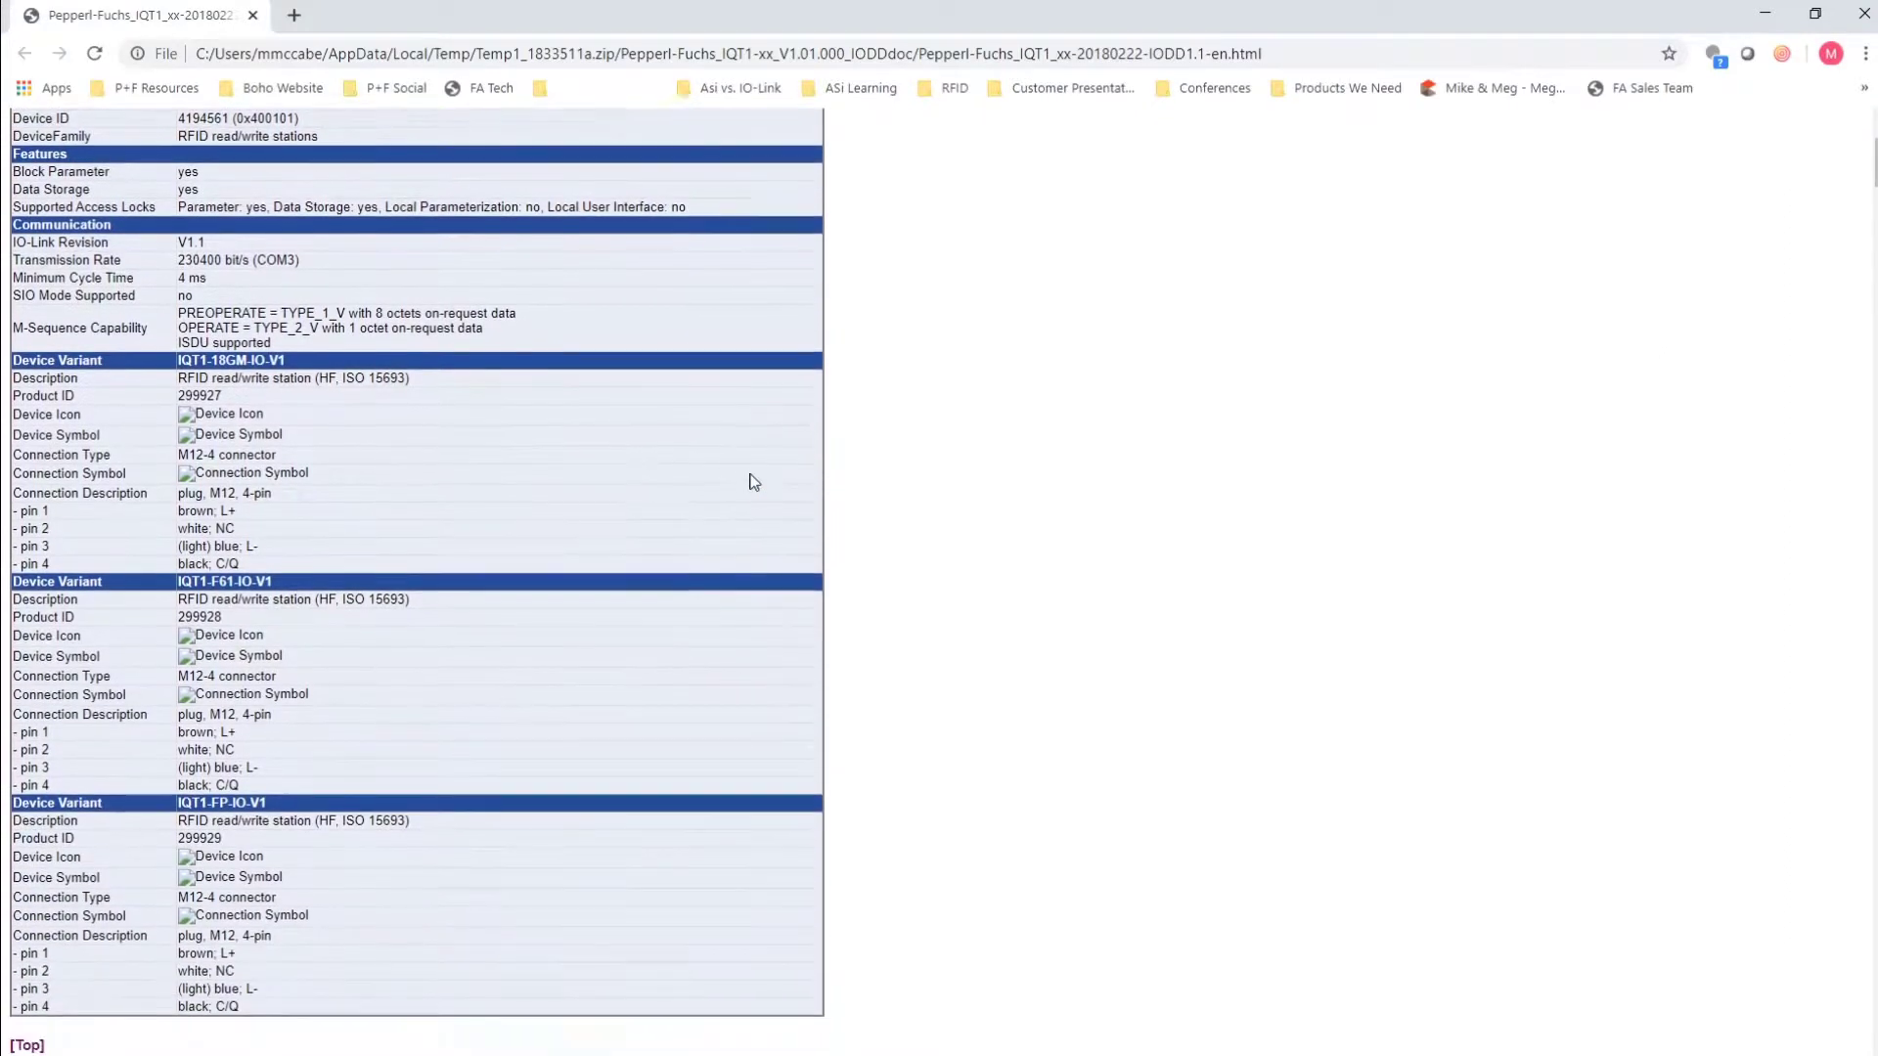
pyautogui.scroll(-6, 754, 481)
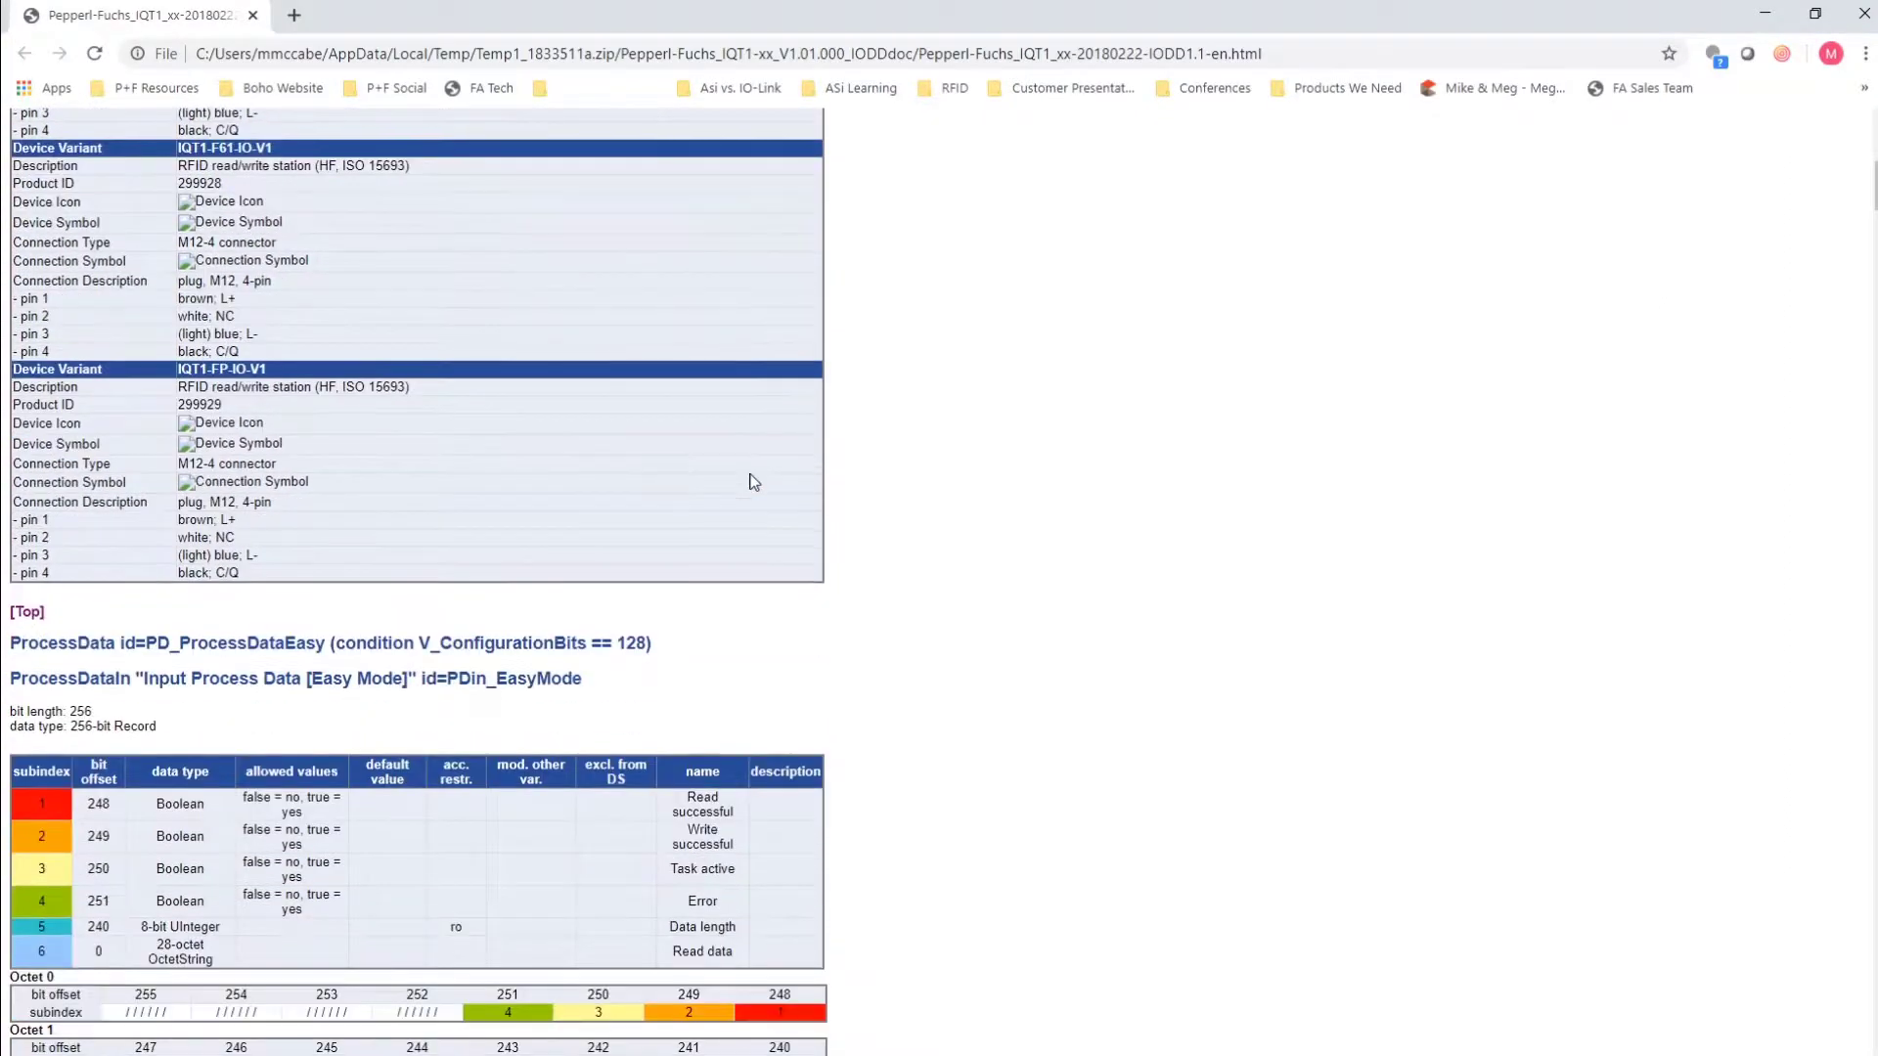
pyautogui.scroll(-6, 753, 481)
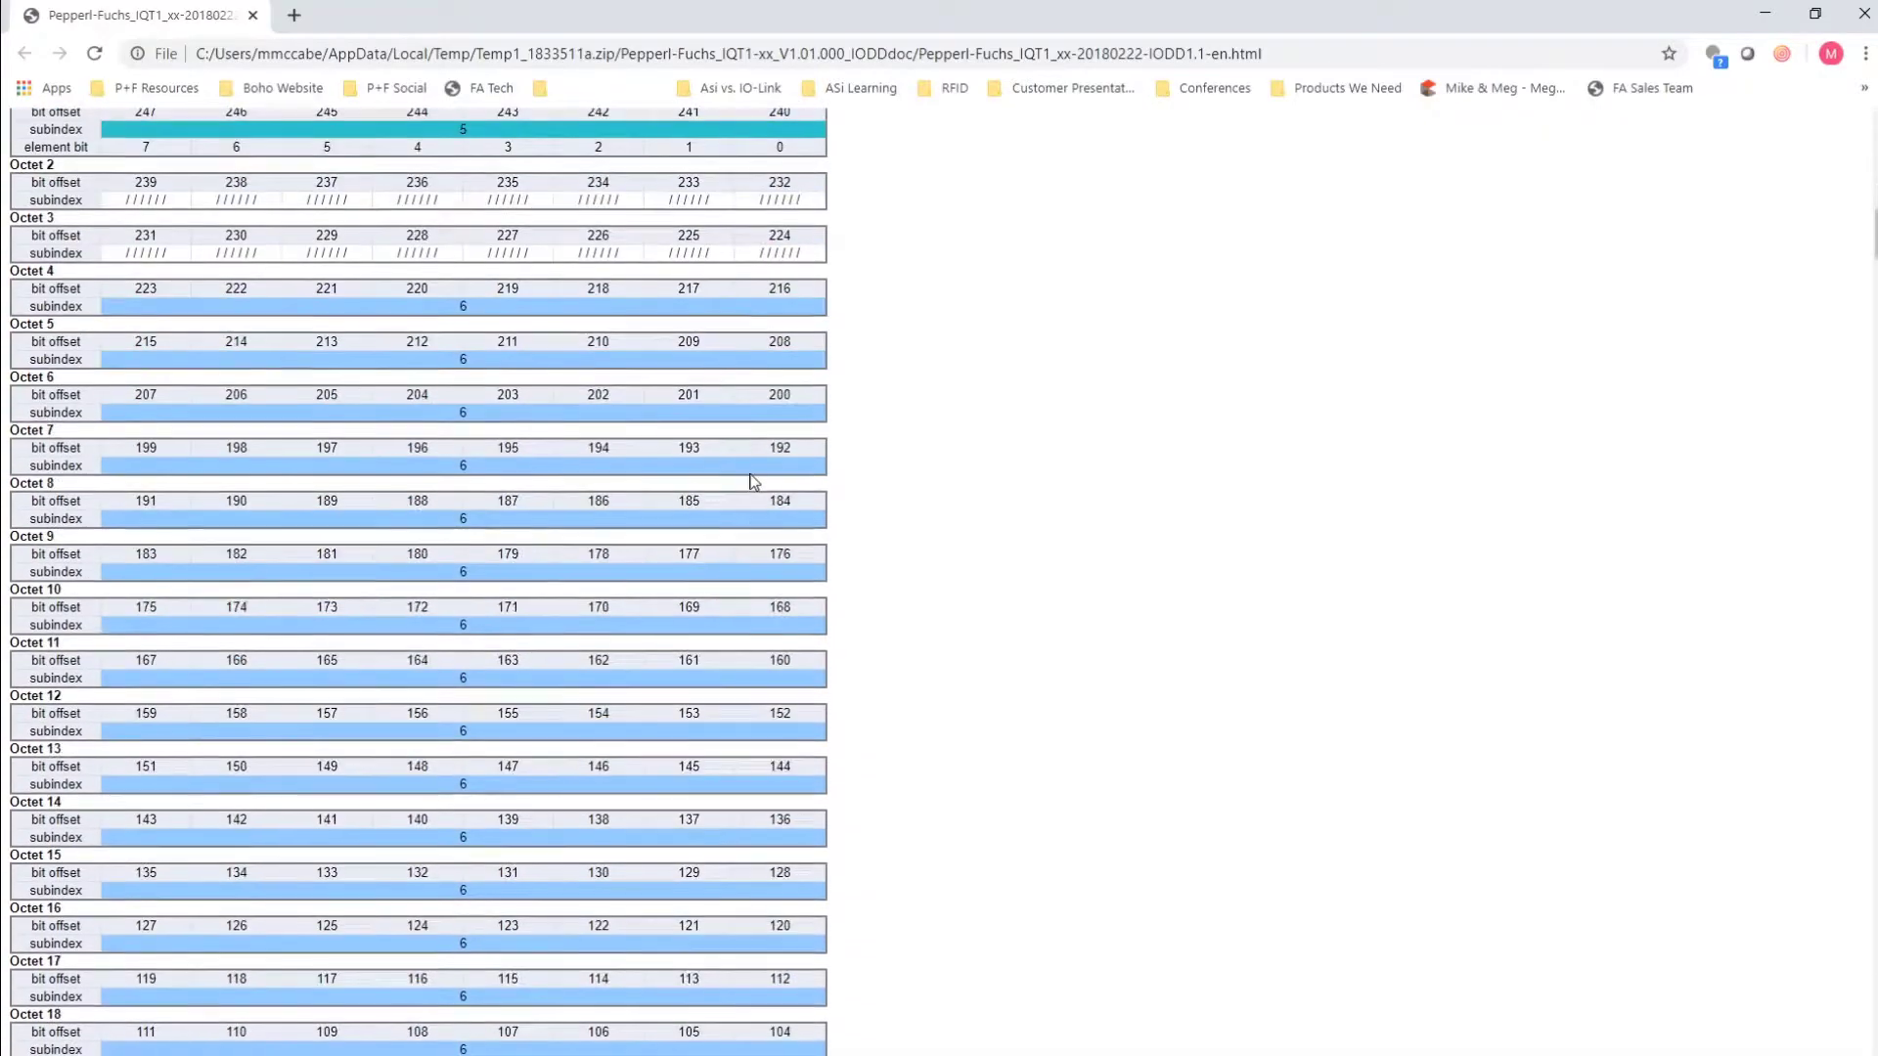